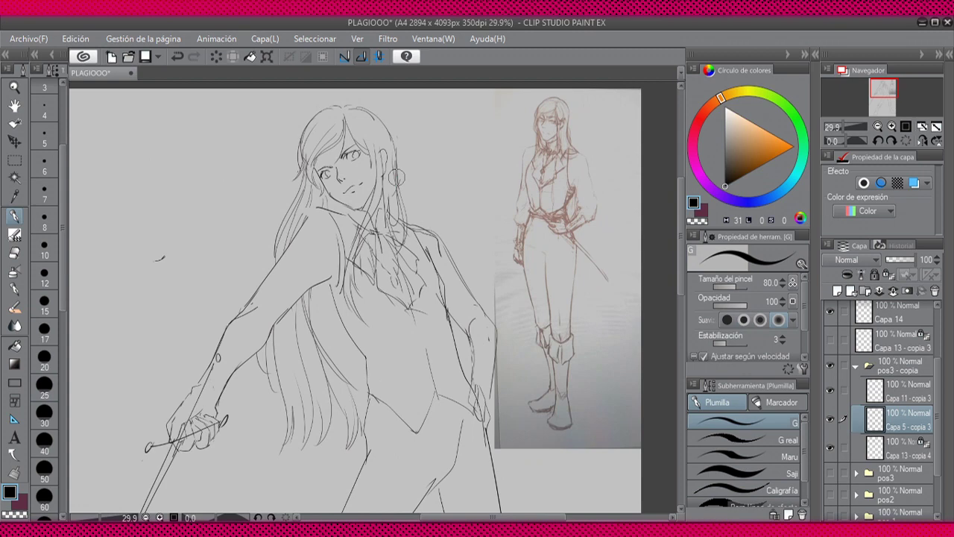
Step: Undo the last stroke and draw the iris and pupil details in the eye nearest the ear
left_click(178, 57)
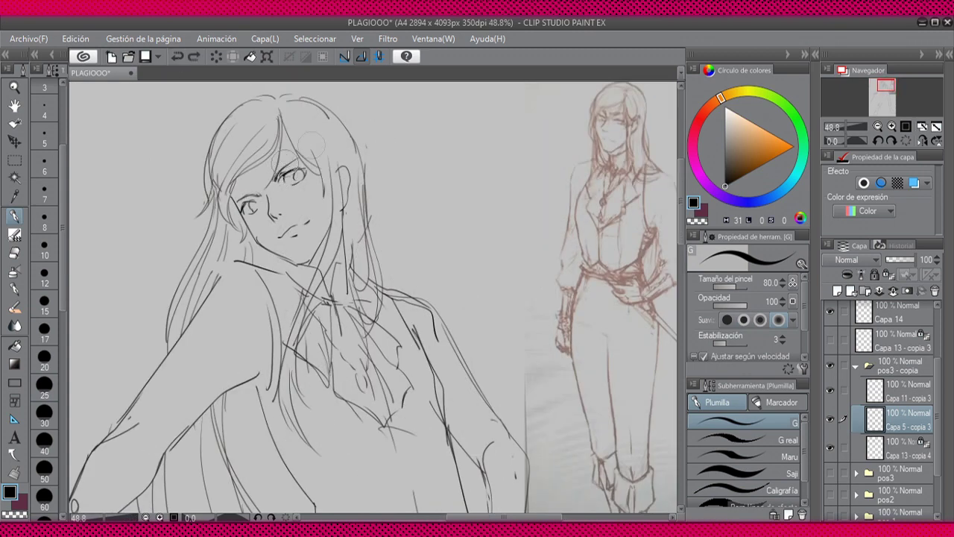
left_click_drag(293, 167, 295, 168)
key("e")
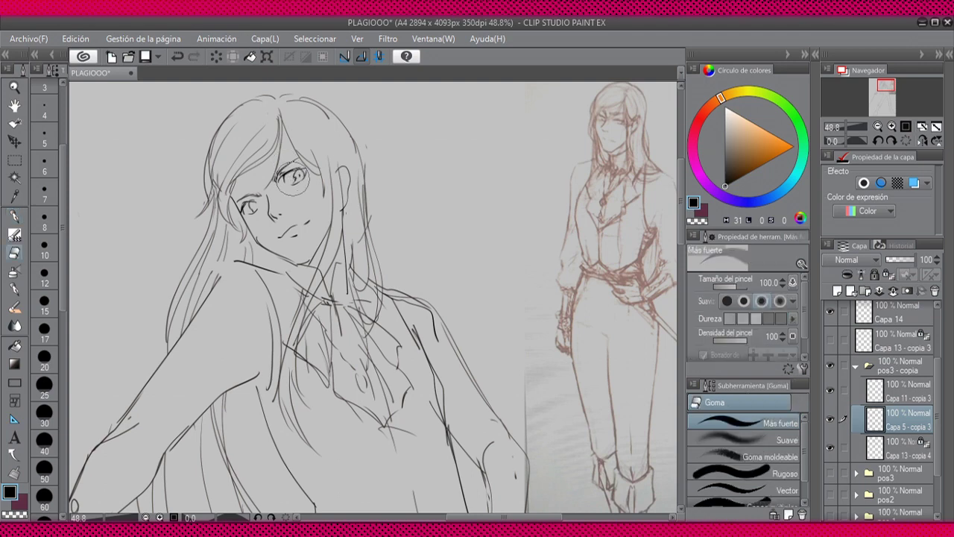
Step: Draw the iris and upper lid of the eye farther from the ear with the G pen at size 60, erasing stray lines
key("p")
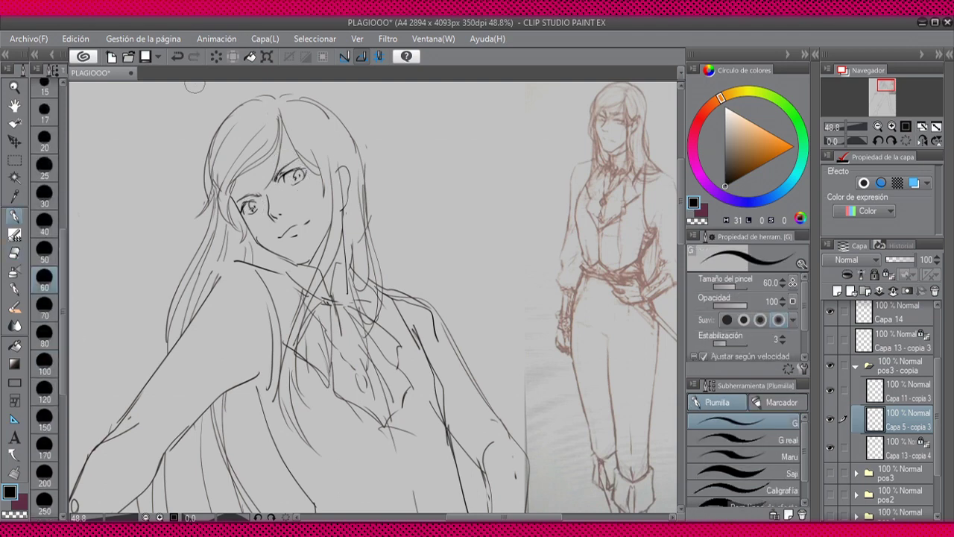
key("e")
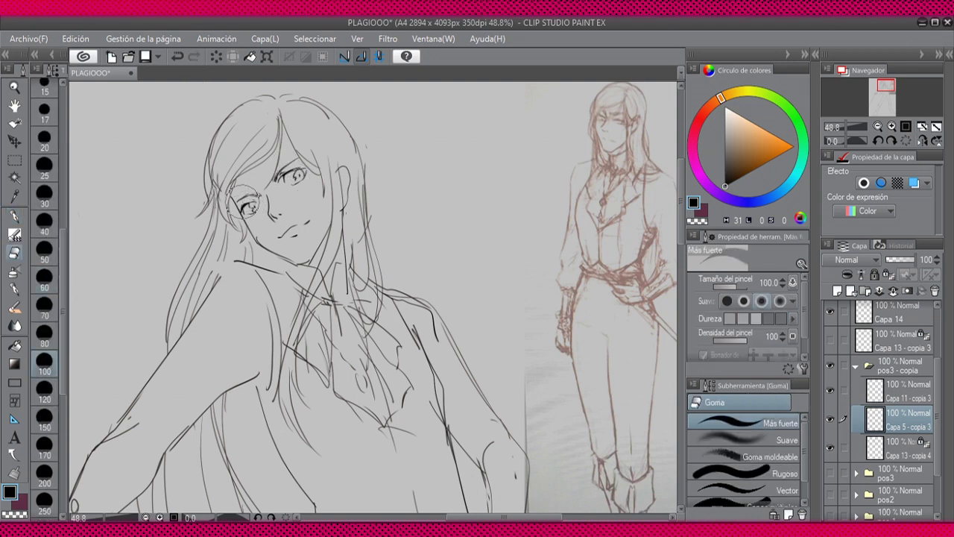
key("p")
key("ctrl+z")
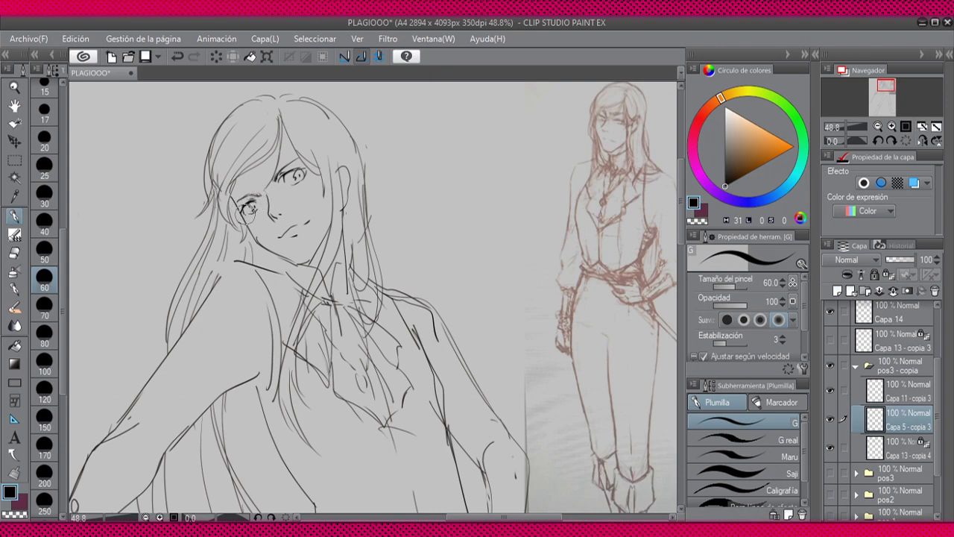
key("e")
Step: Correct the shape of the far eye and its eyebrow, comparing it in the horizontally mirrored view
key("h")
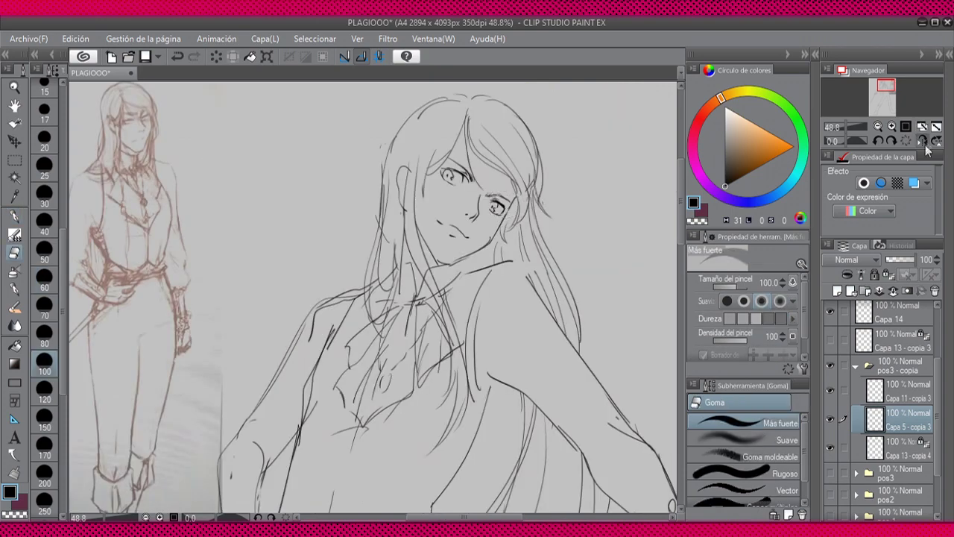
key("h")
key("p")
key("h")
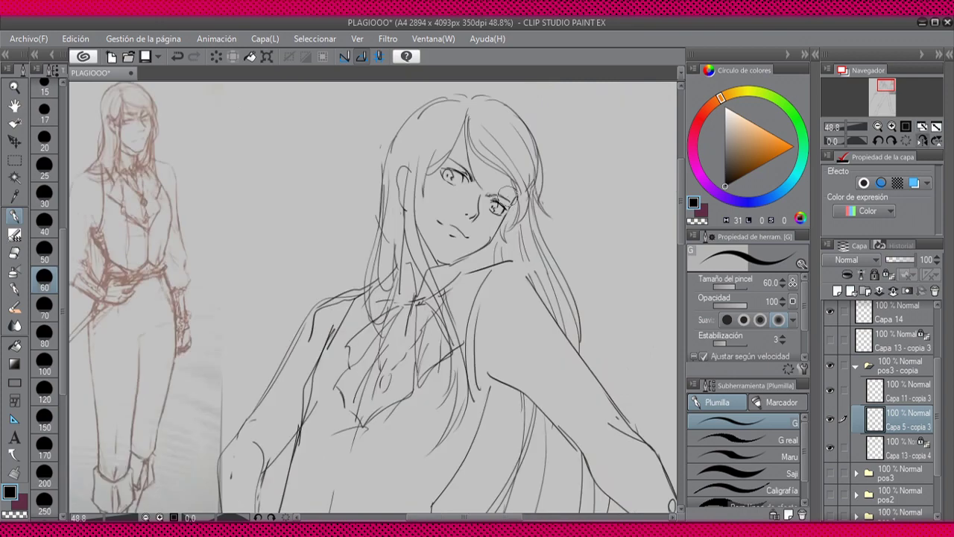
key("h")
key("e")
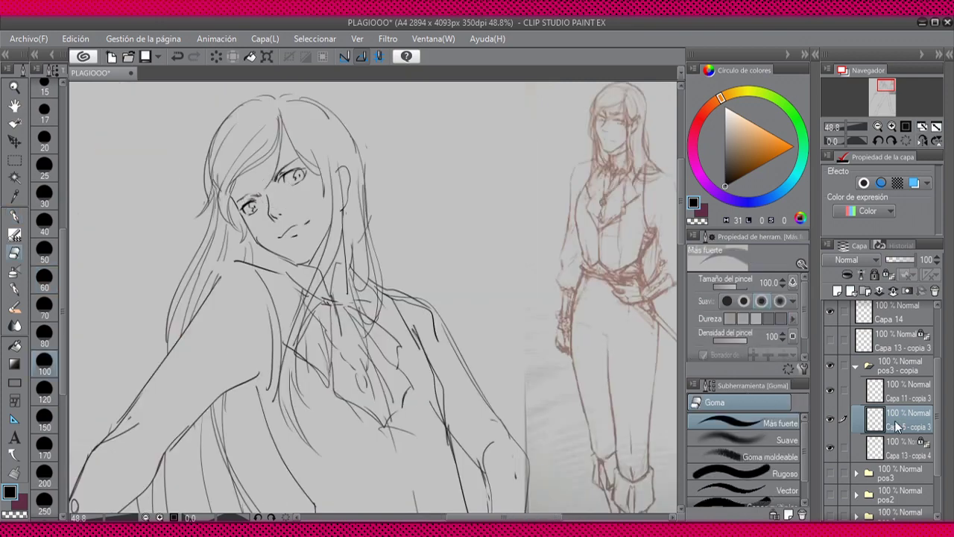
Step: Unlock the layer Capa 13 - copia 4 and rework the far eyebrow on Capa 5 - copia 3
key("alt+[")
key("Delete")
key("alt+]")
key("p")
key("h")
key("h")
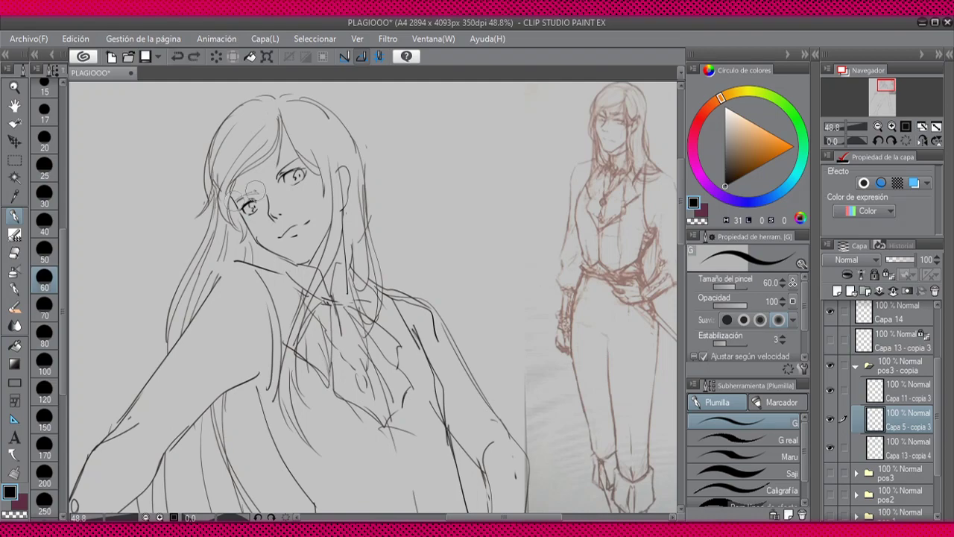
Step: Erase and redraw the far eyebrow more cleanly, checking it against the mirrored view
key("e")
key("p")
left_click(925, 141)
left_click(924, 142)
Step: Rework the eyebrow and thicken the upper lash line of the eye nearest the ear
key("e")
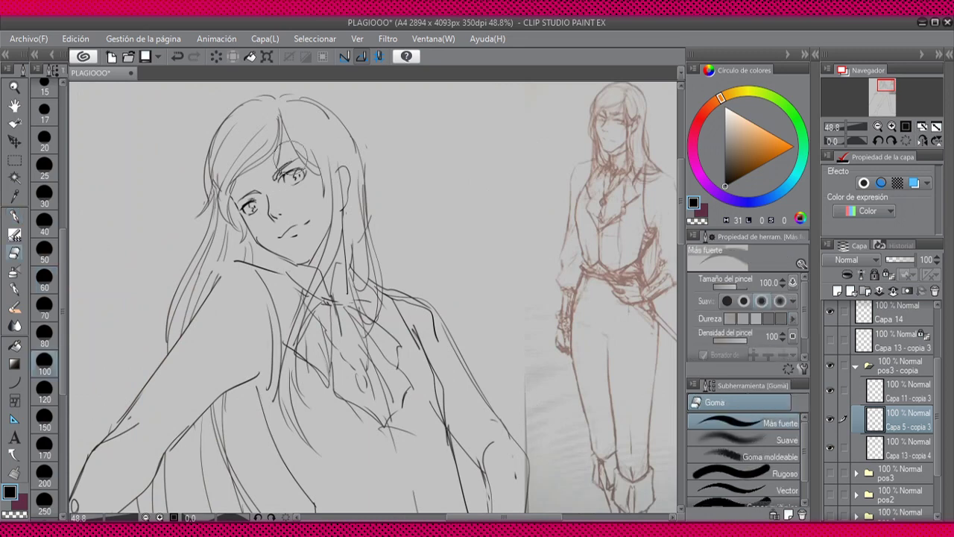
key("ctrl+z")
key("p")
left_click_drag(282, 176, 280, 178)
Step: Erase the inner end of the far eyebrow in the mirrored view and redraw it curving toward the nose bridge
key("h")
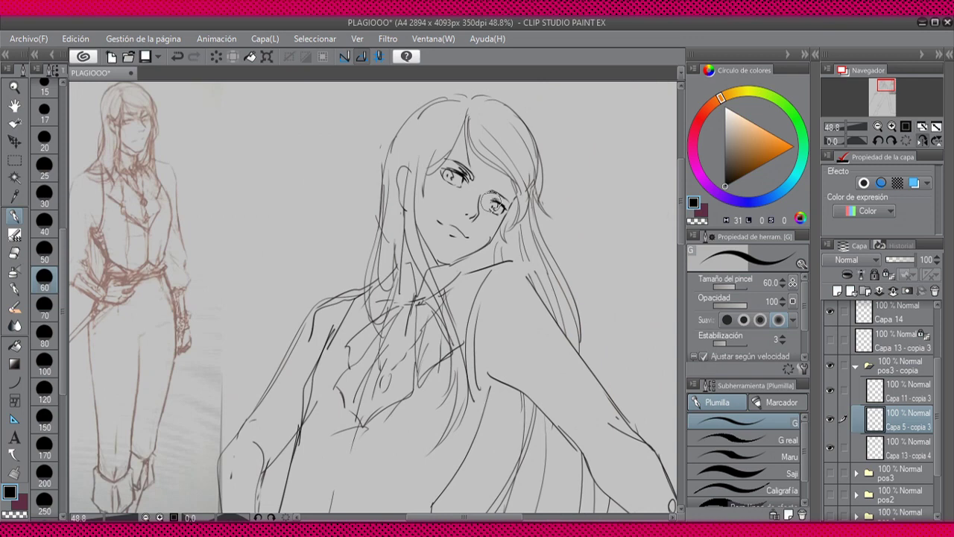
key("e")
mouse_move(488, 199)
left_mouse_down()
mouse_move(496, 179)
mouse_move(509, 191)
left_mouse_up()
key("p")
key("e")
key("h")
key("p")
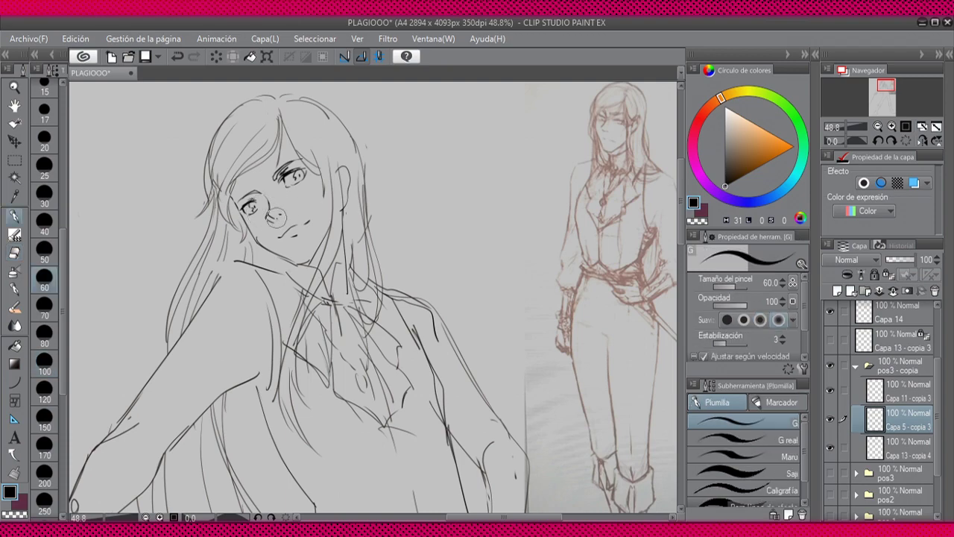
Step: Ink the nose bridge as a curved line from the far brow down to the nose tip, erasing the excess
key("h")
left_click_drag(474, 200, 471, 218)
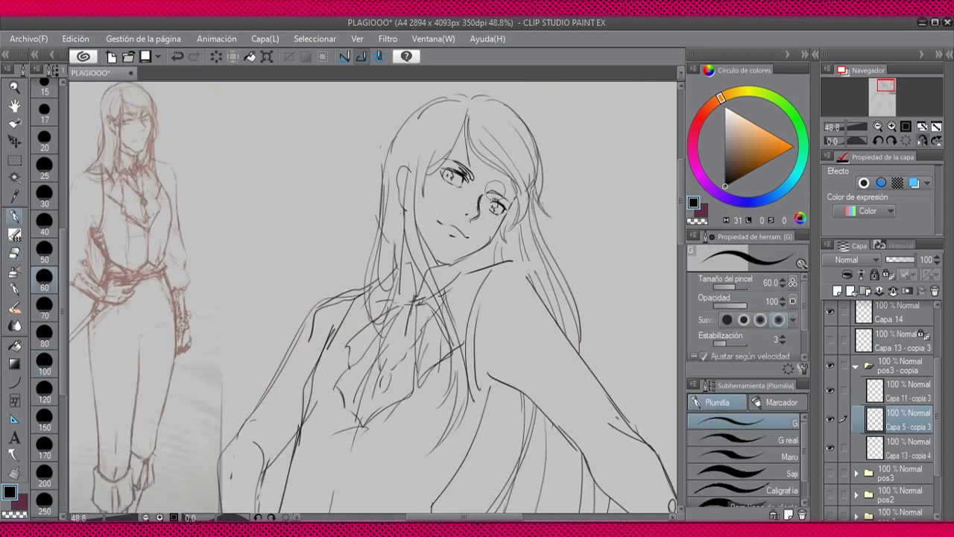
key("e")
key("h")
key("p")
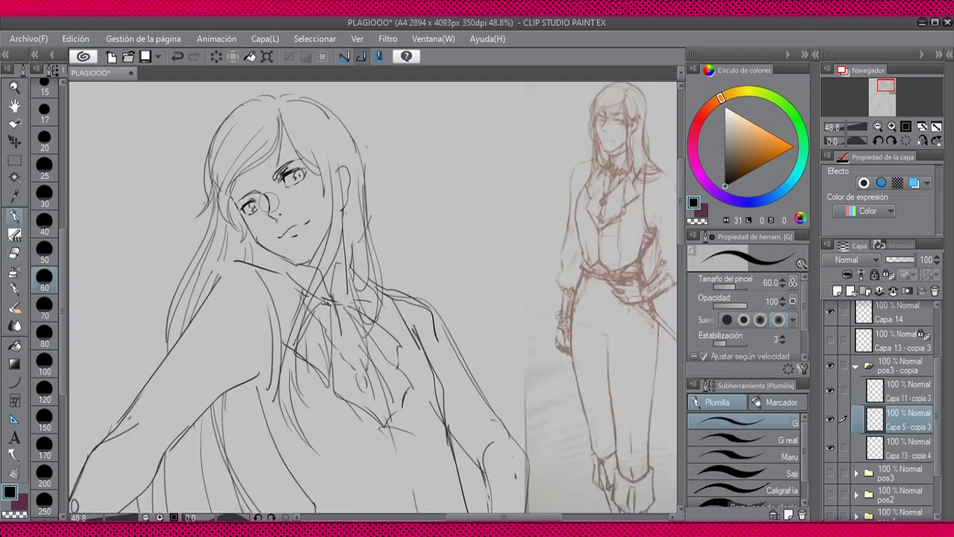
key("e")
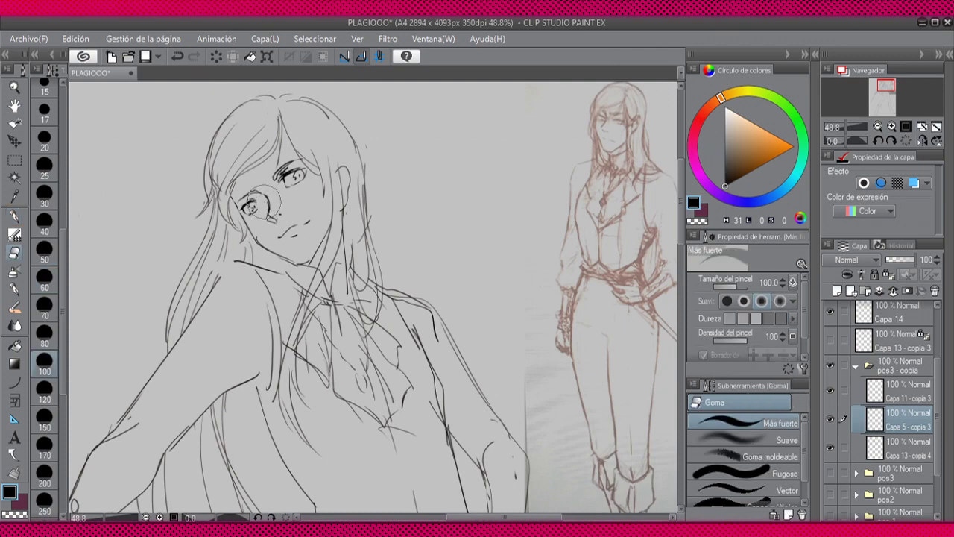
left_click(920, 140)
key("h")
key("p")
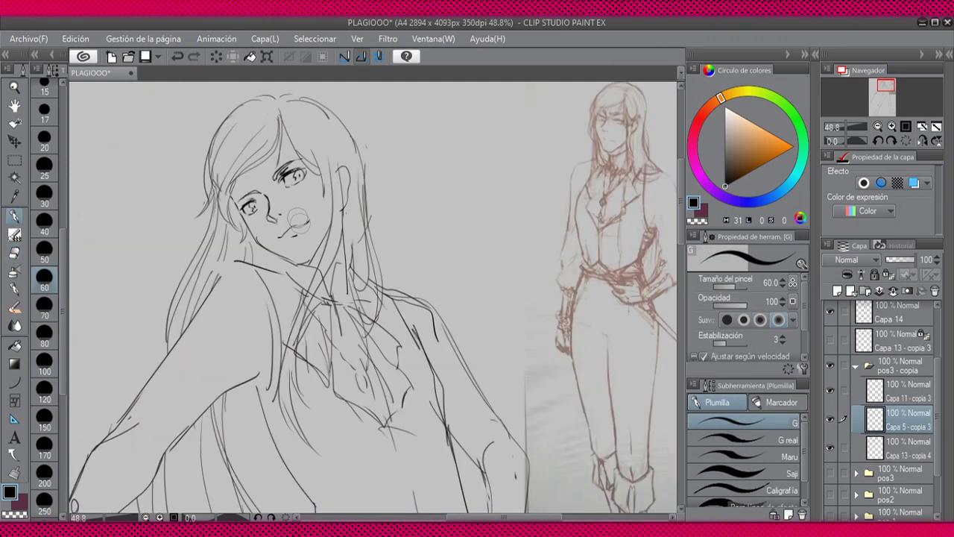
Step: Strengthen the outline of the far cheek and jaw down to the chin
key("h")
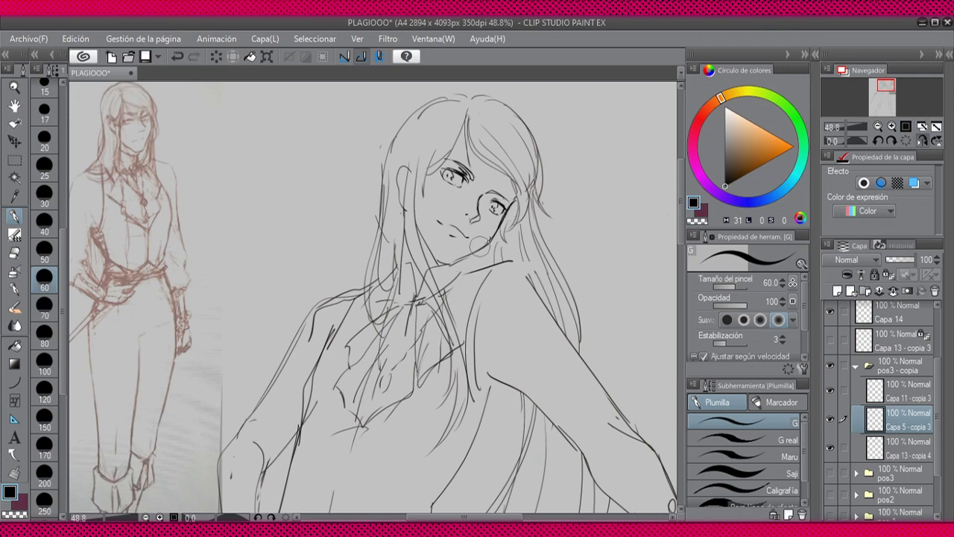
key("e")
key("p")
key("h")
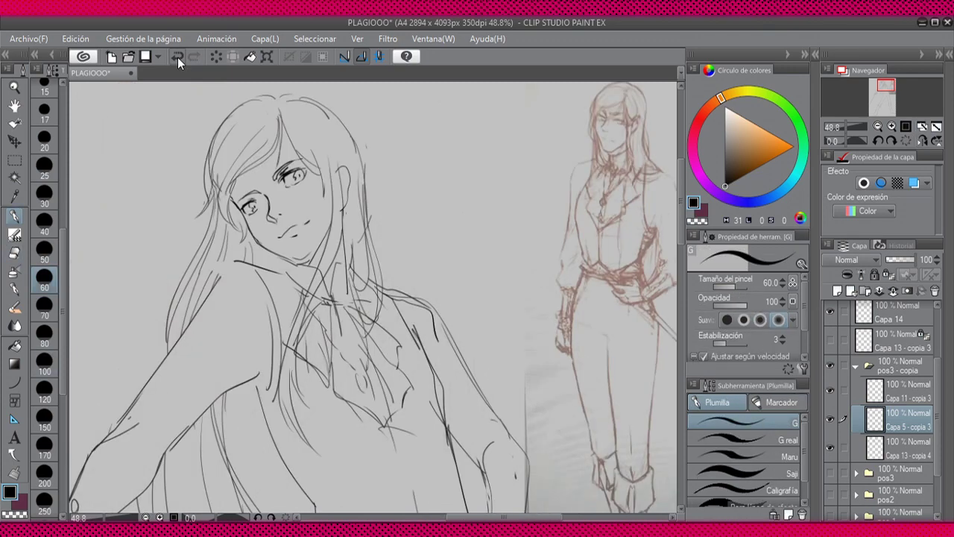
Step: Draw the shirt collar flap just below the chin and erase the overlapping sketch lines
key("h")
key("e")
key("p")
key("h")
key("h")
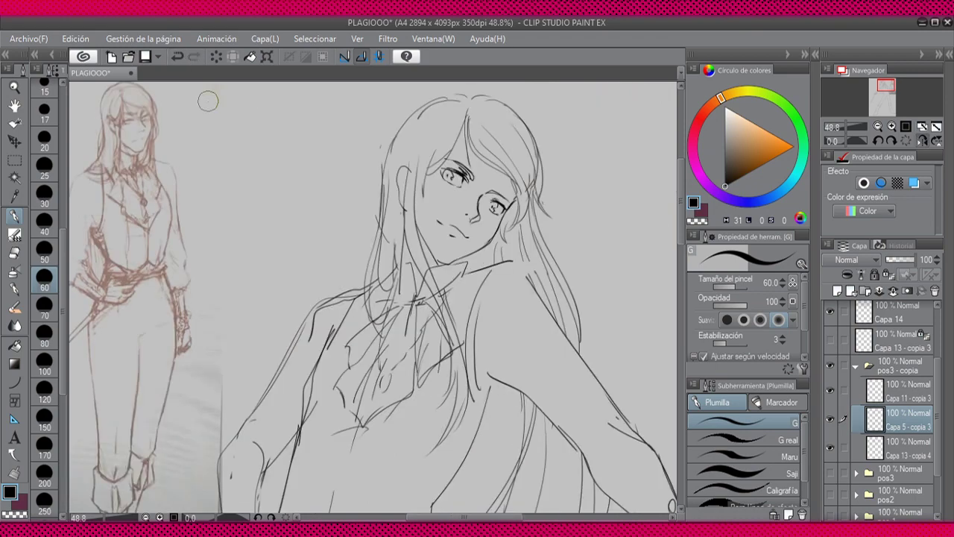
key("e")
key("h")
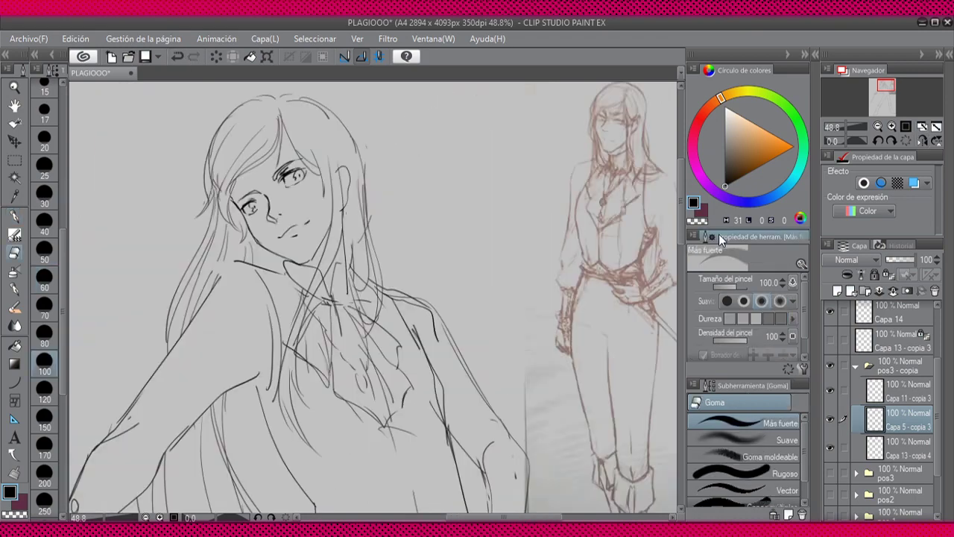
Step: Paint a solid black shadow under the jaw along the neck, with the eraser size reduced to 70
key("p")
mouse_move(330, 236)
left_mouse_down()
mouse_move(313, 260)
mouse_move(320, 239)
left_mouse_up()
key("e")
key("ctrl+z")
key("h")
key("bracketleft")
key("bracketleft")
left_click_drag(433, 257, 442, 265)
key("h")
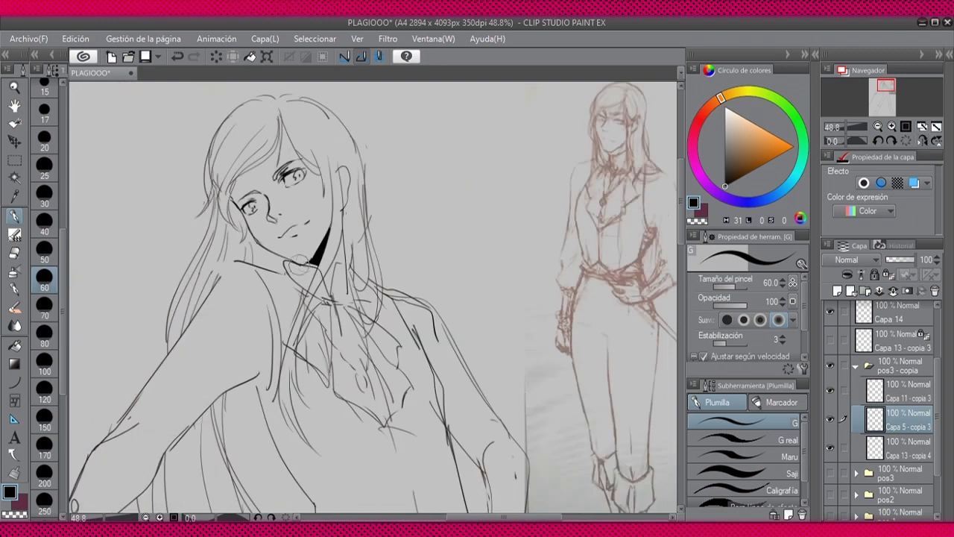
Step: Trim the black shadow under the jaw to a smaller wedge beside the collar
key("h")
key("h")
key("ctrl+z")
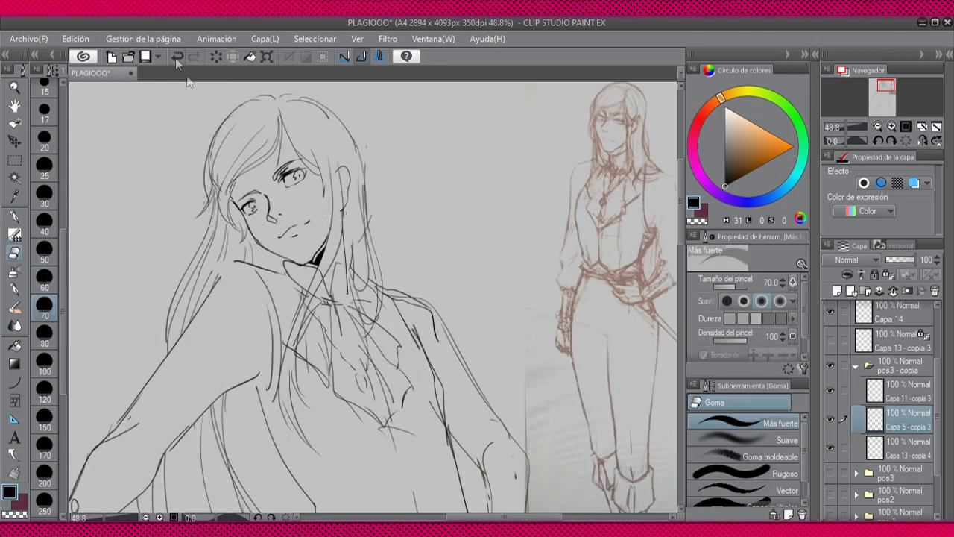
key("p")
Step: Move layer Capa 14 into the pos3 - copia folder above Capa 5 - copia 3 and merge it down into that layer
scroll(393, 255, "up", 3)
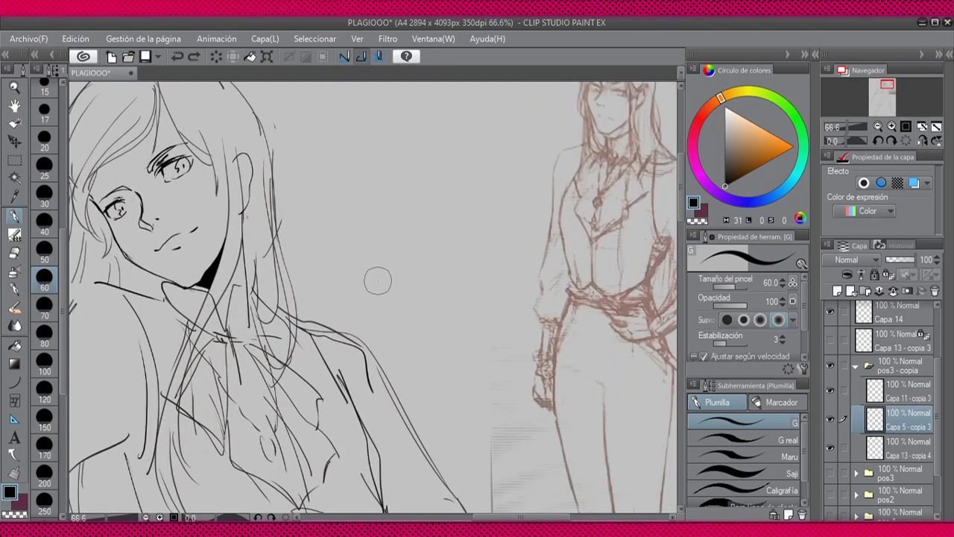
key("e")
left_click(832, 441)
left_click(831, 446)
left_click(832, 418)
left_click(832, 419)
left_click(832, 365)
left_click(832, 365)
left_click_drag(878, 313, 897, 402)
key("ctrl+0")
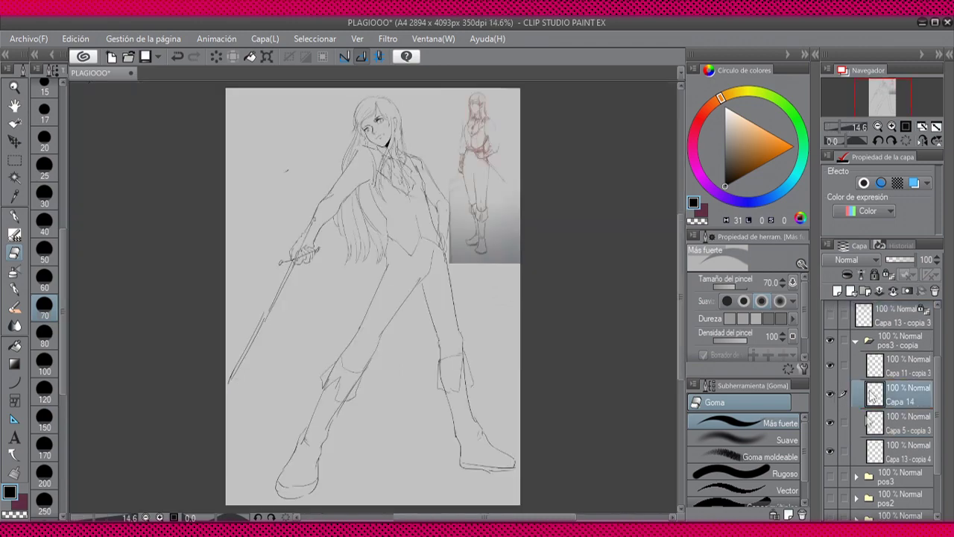
key("ctrl+e")
Step: Draw the standing collar on the ear side of the neck and fill in the shadow under the jaw
scroll(391, 236, "up", 5)
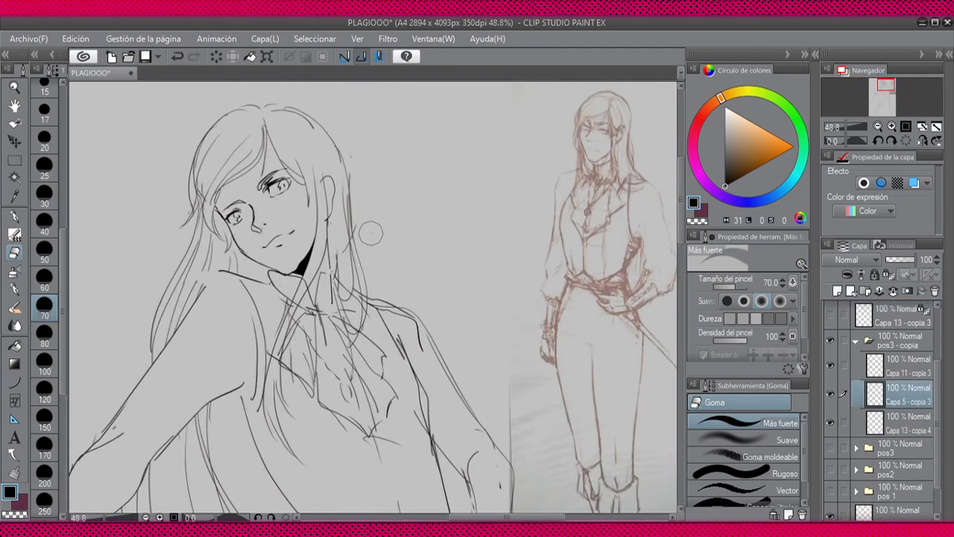
key("p")
left_click_drag(392, 236, 332, 270)
key("e")
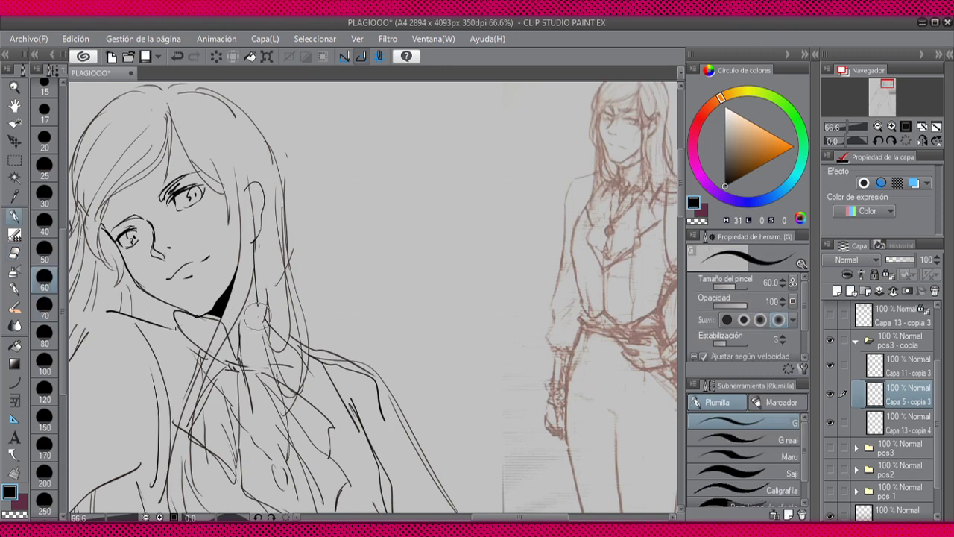
key("p")
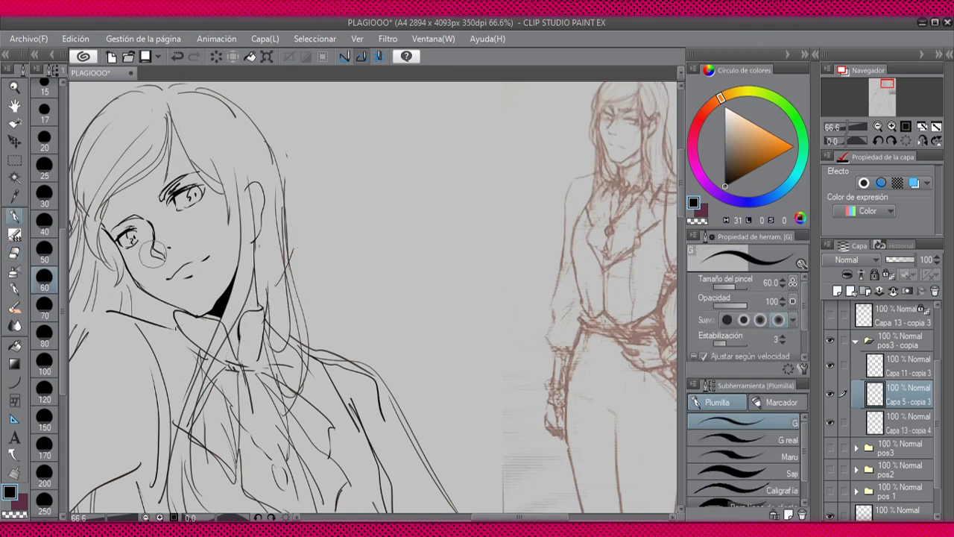
key("g")
left_click(221, 312)
key("p")
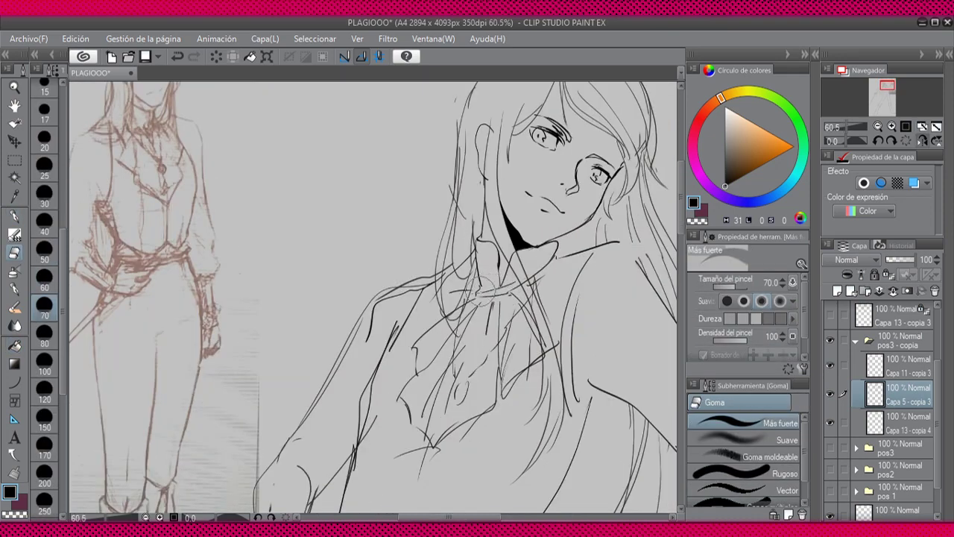
Step: Lower Capa 13 - copia 4 to 35% opacity and erase the neck ruffle's inner lines on Capa 5 - copia 3
left_click(898, 365)
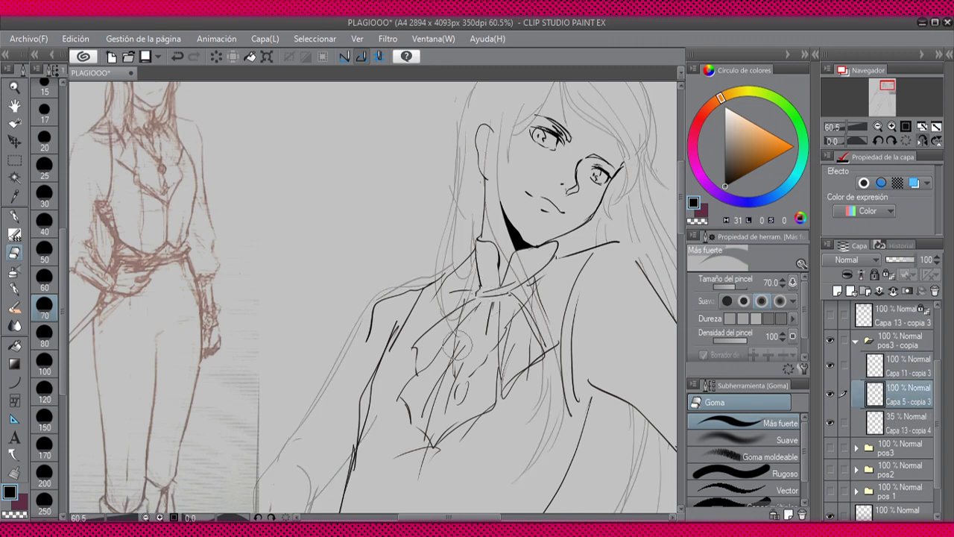
left_click_drag(456, 342, 457, 340)
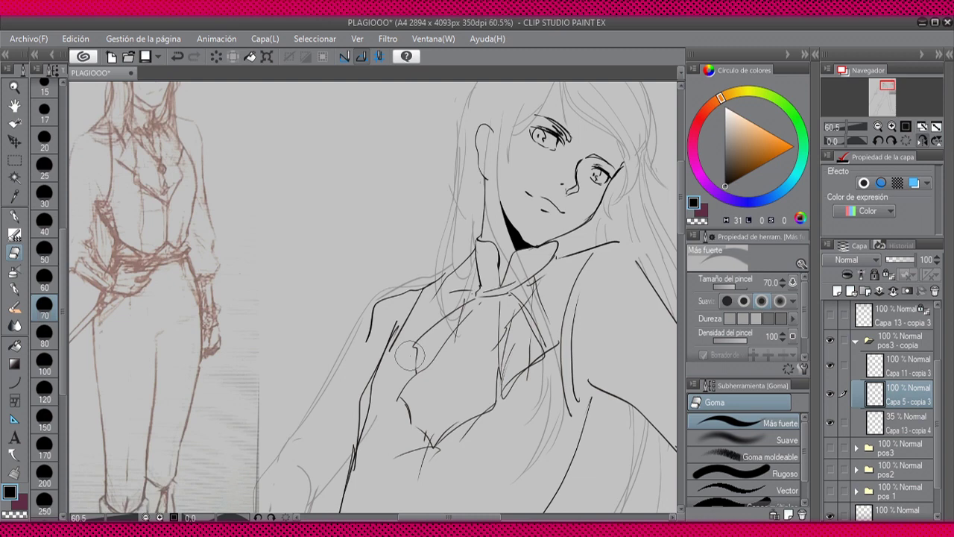
key("p")
key("ctrl+z")
key("ctrl+z")
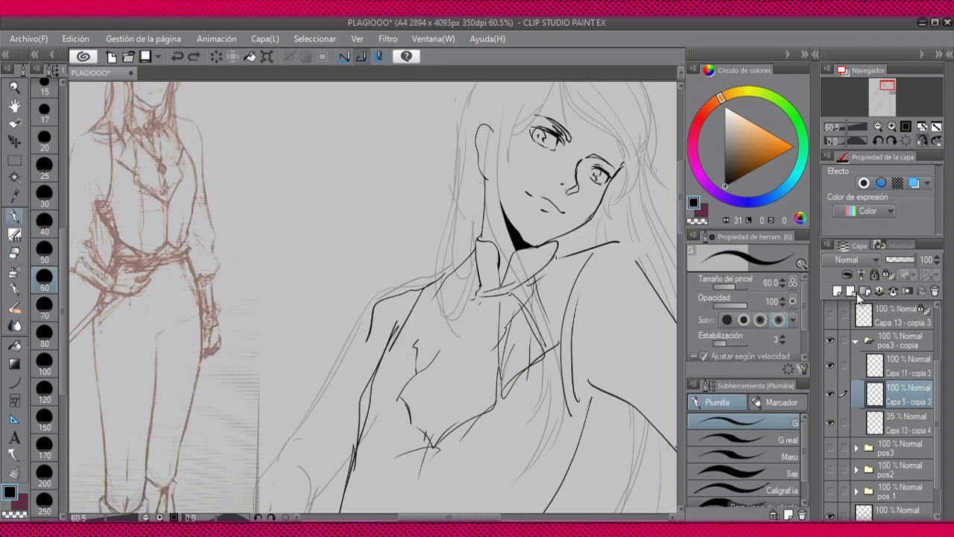
Step: Add a vector layer above Capa 5 - copia 3 and draw the neck ruffle's side edge and inner folds on it
left_click(856, 292)
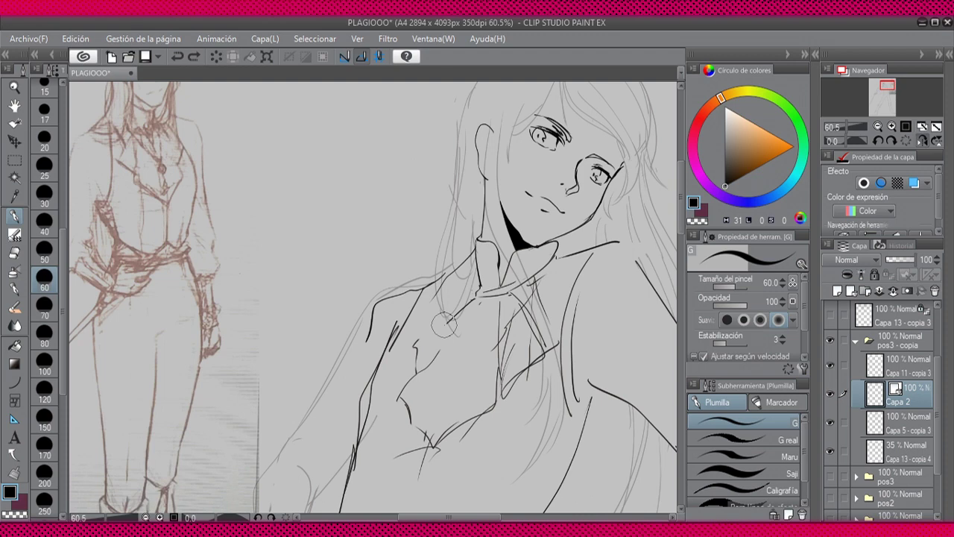
scroll(444, 325, "down", 1)
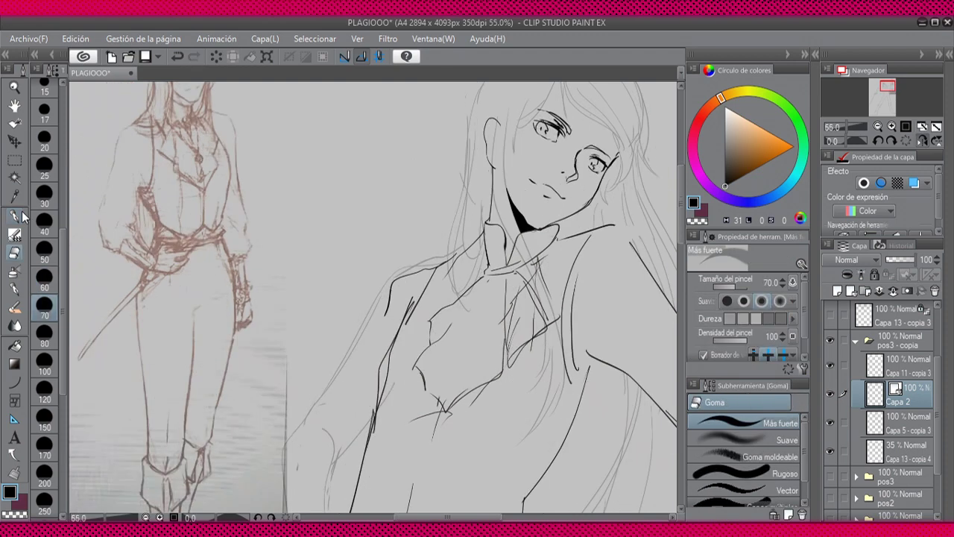
left_click(177, 57)
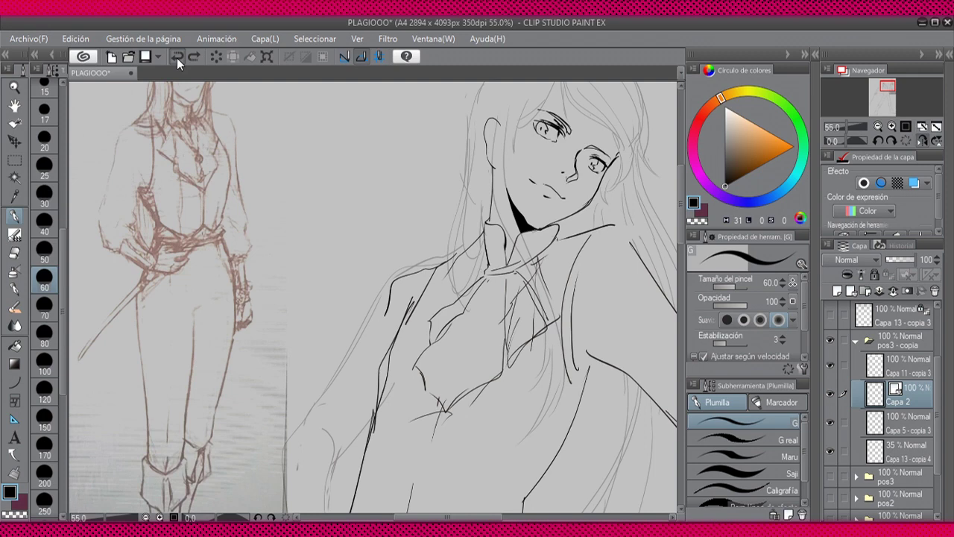
left_click(194, 57)
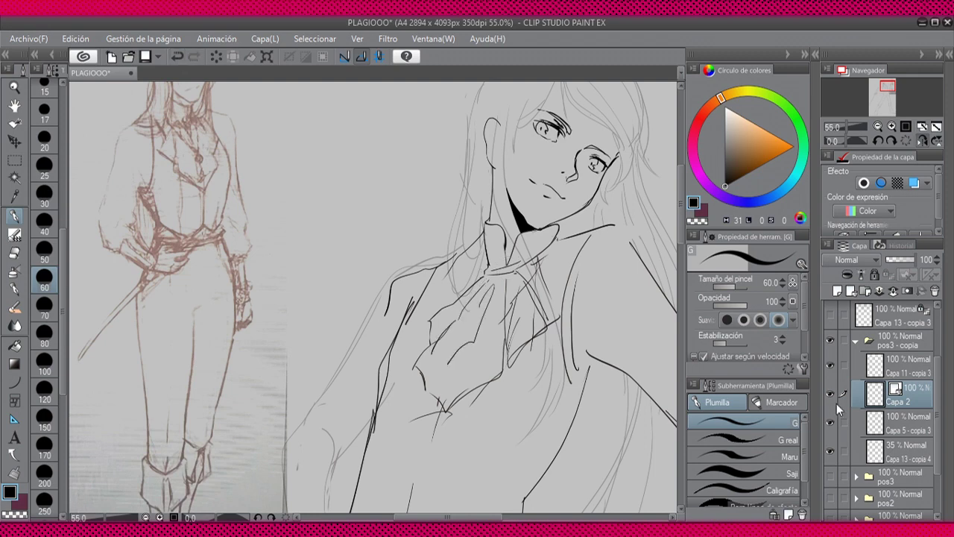
Step: Lower Capa 5 - copia 3 to 37% opacity and redraw the neck ruffle's outline, lower edge and side folds on Capa 2
key("e")
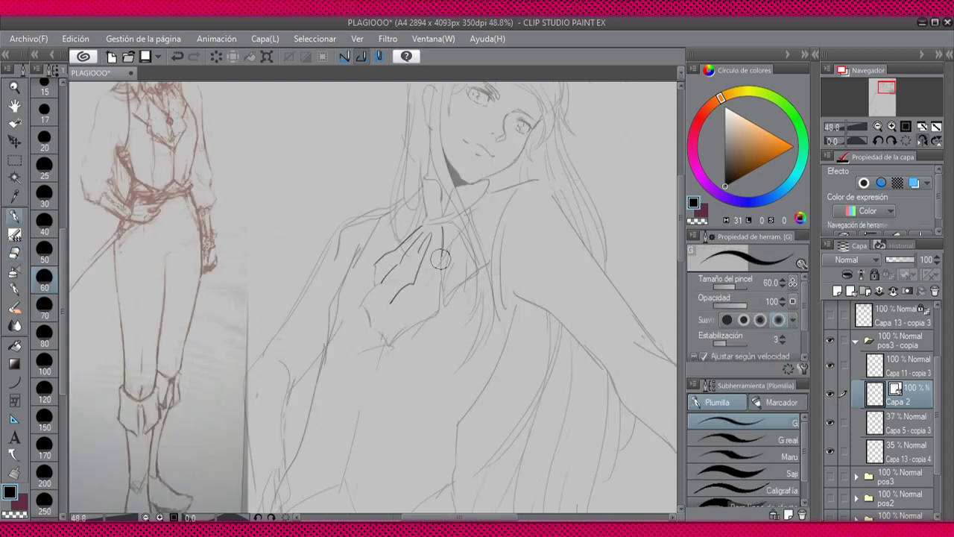
left_click_drag(441, 234, 360, 307)
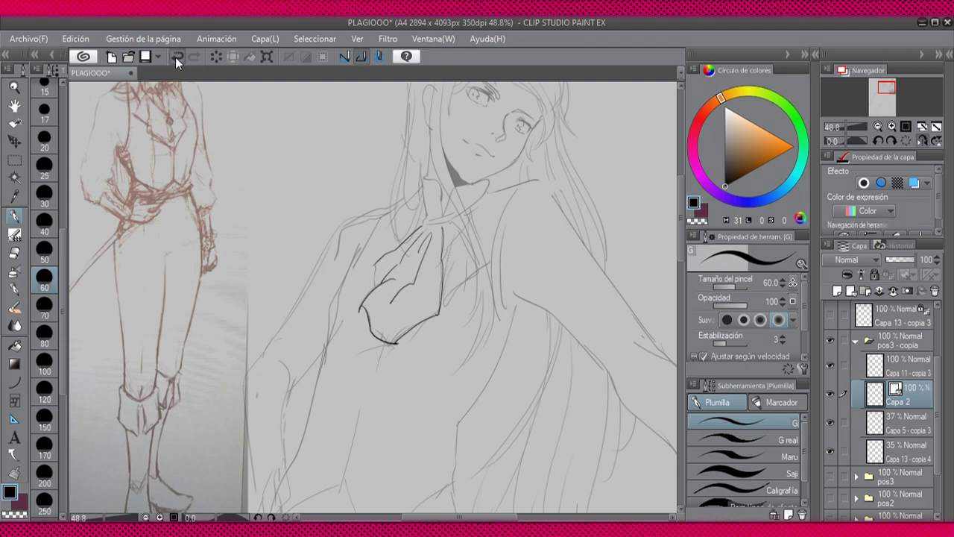
key("e")
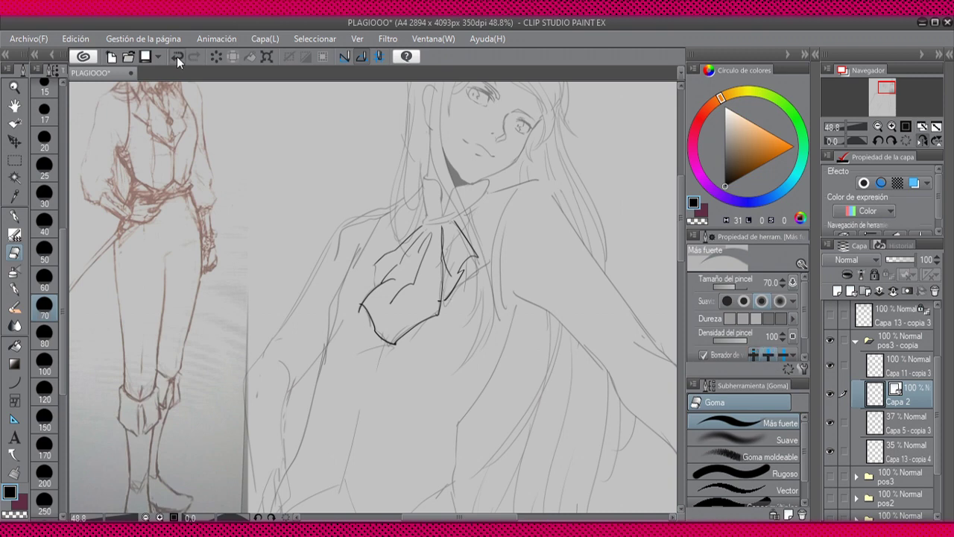
key("p")
scroll(513, 259, "down", 2)
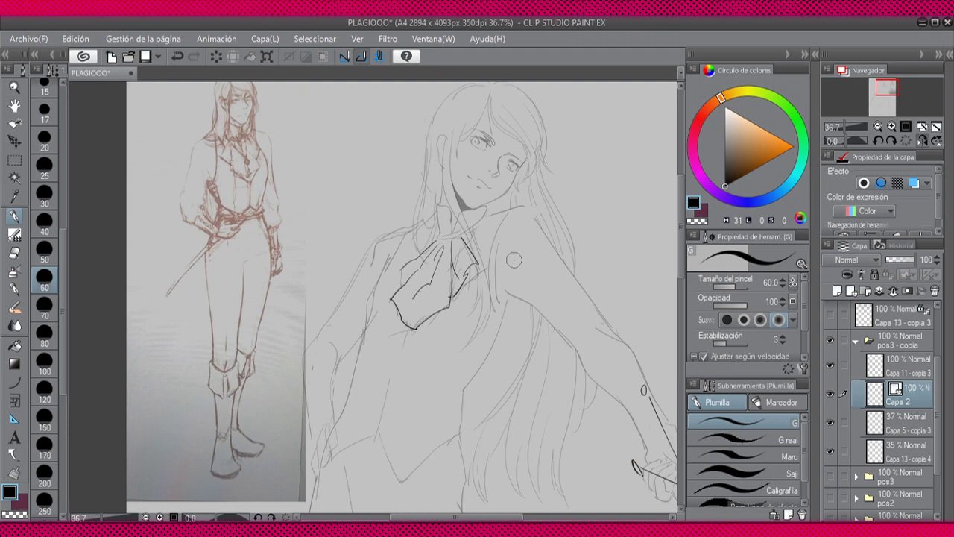
Step: Draw the vest's armhole curve on the sword-arm side and its shoulder-to-waist edges on both sides of the ruffle
mouse_move(488, 342)
left_mouse_down()
mouse_move(501, 213)
mouse_move(465, 259)
left_mouse_up()
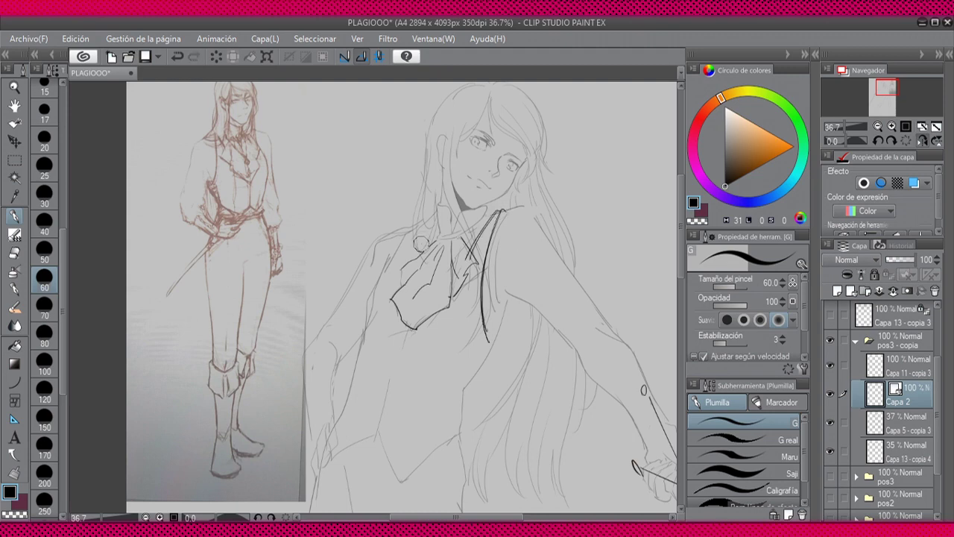
left_click_drag(423, 225, 363, 345)
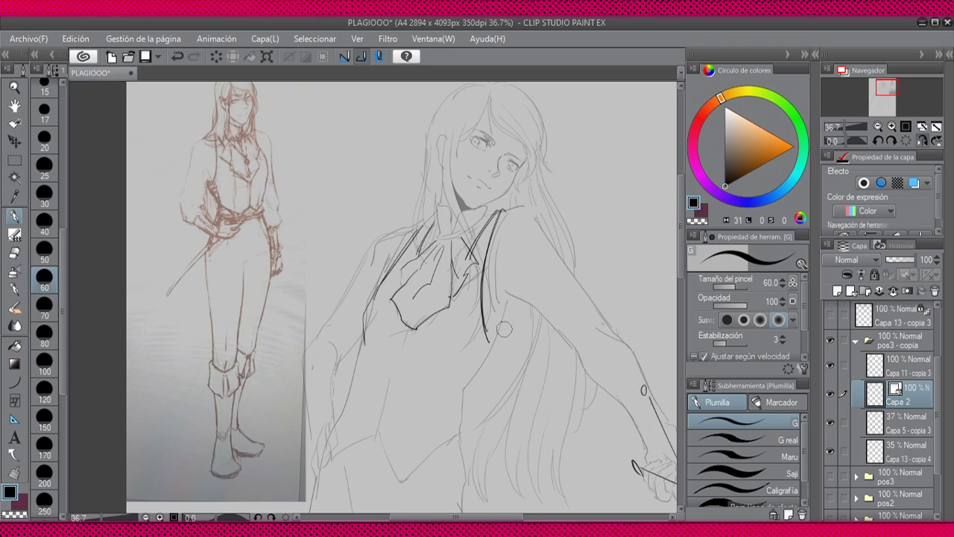
scroll(504, 329, "down", 1)
left_click(176, 56)
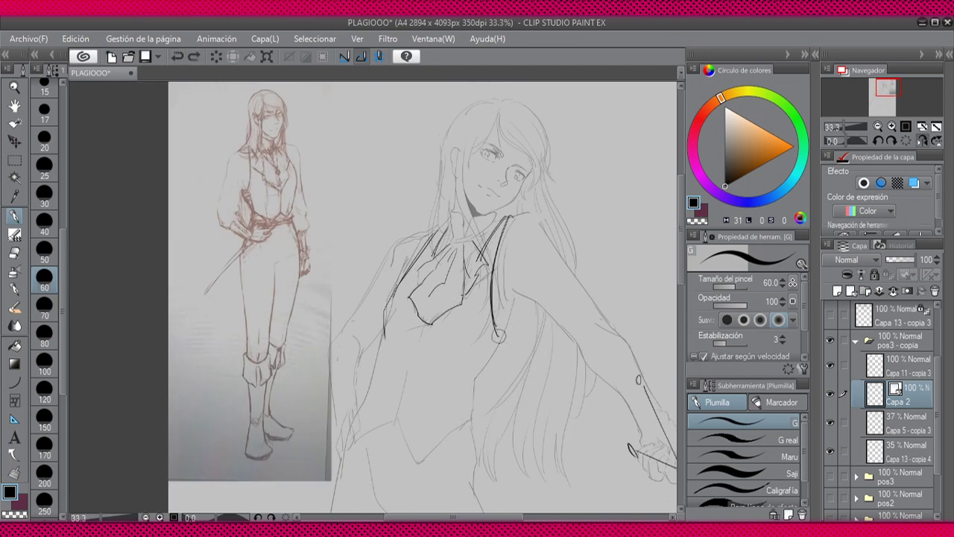
Step: Draw the vest's double-lined pointed hem, centre front opening and notched side, plus the chest fold lines
left_click_drag(500, 337, 409, 458)
scroll(404, 299, "down", 1)
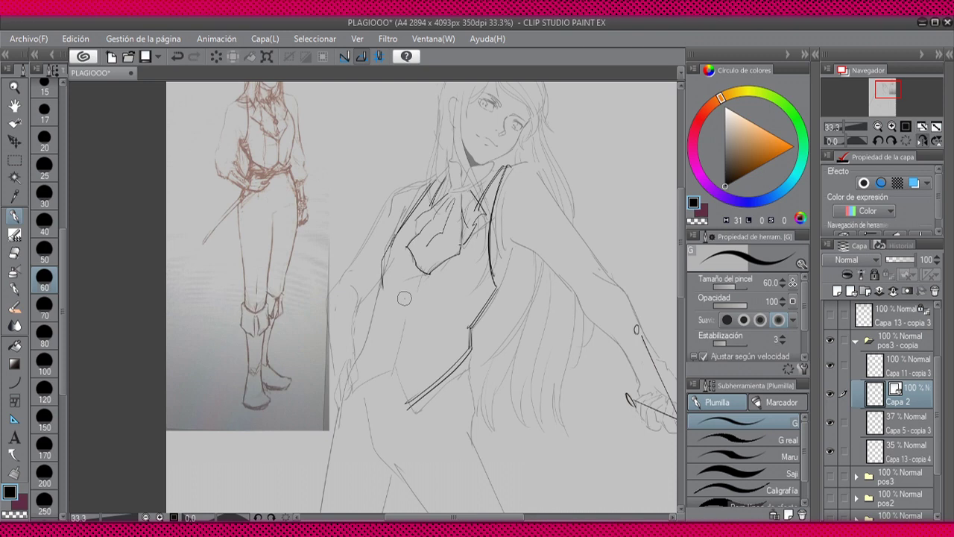
left_click_drag(420, 271, 404, 406)
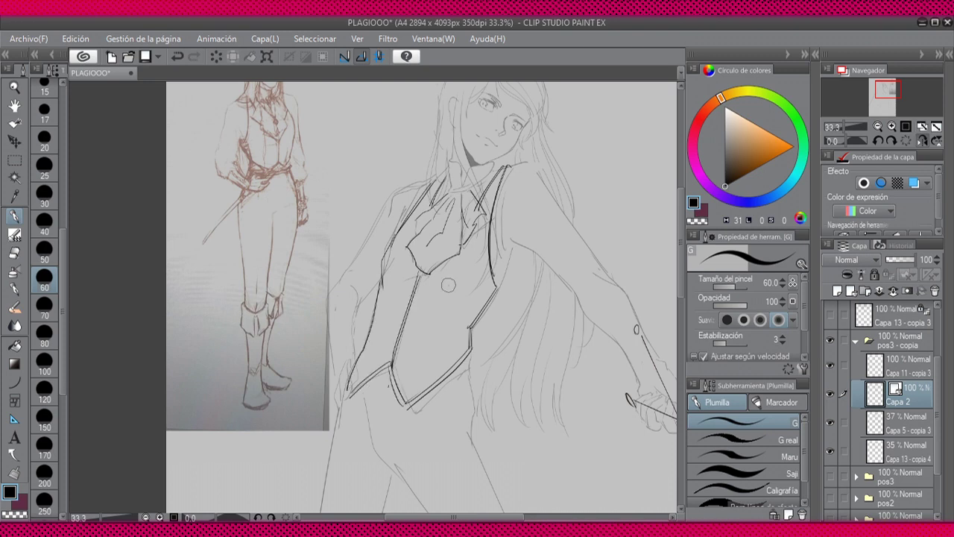
key("h")
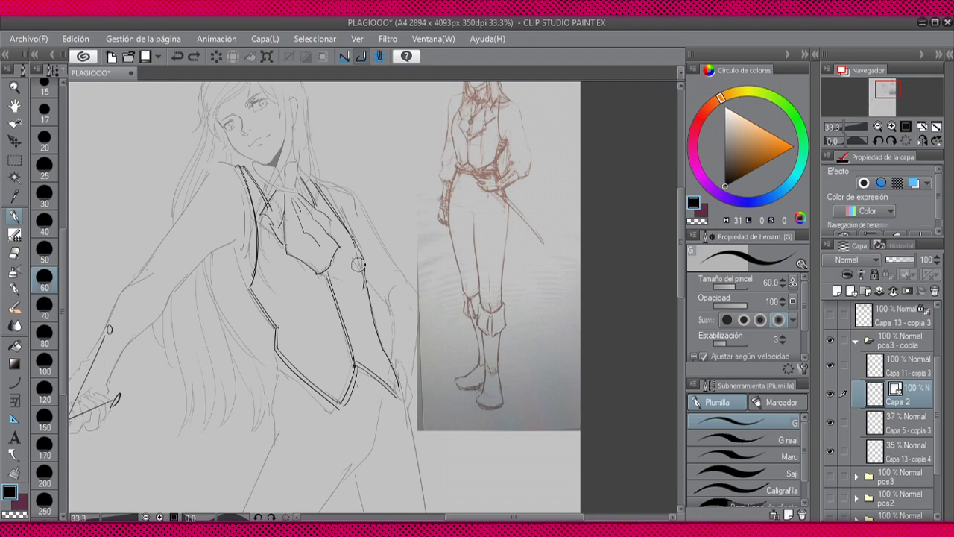
key("h")
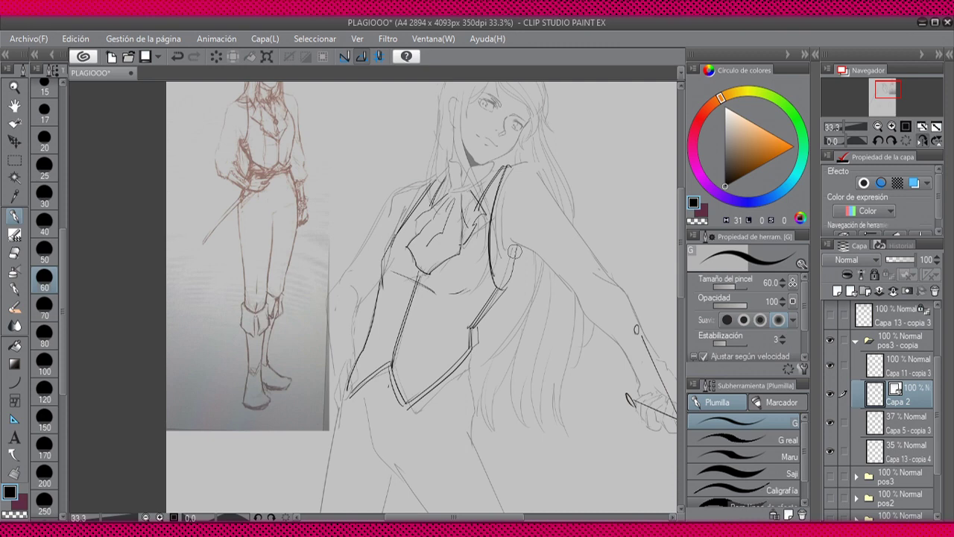
Step: Ink the sword arm's puffed shoulder and upper sleeve edges, and close the vest's armhole underneath
key("h")
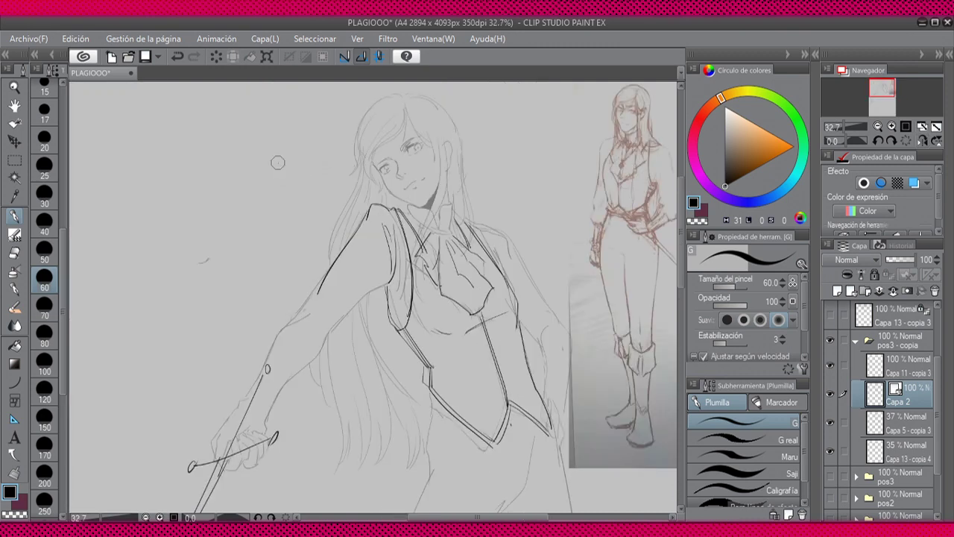
key("h")
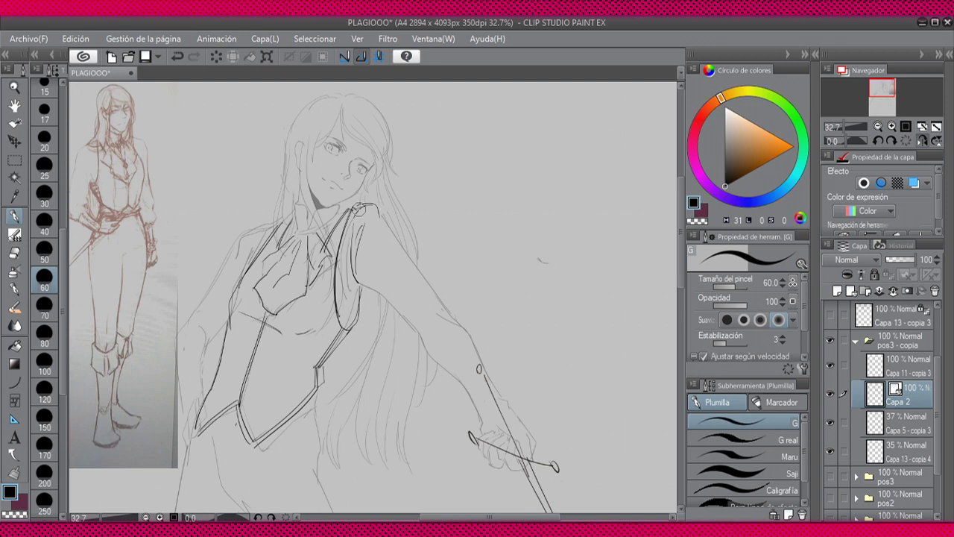
key("h")
key("ctrl+minus")
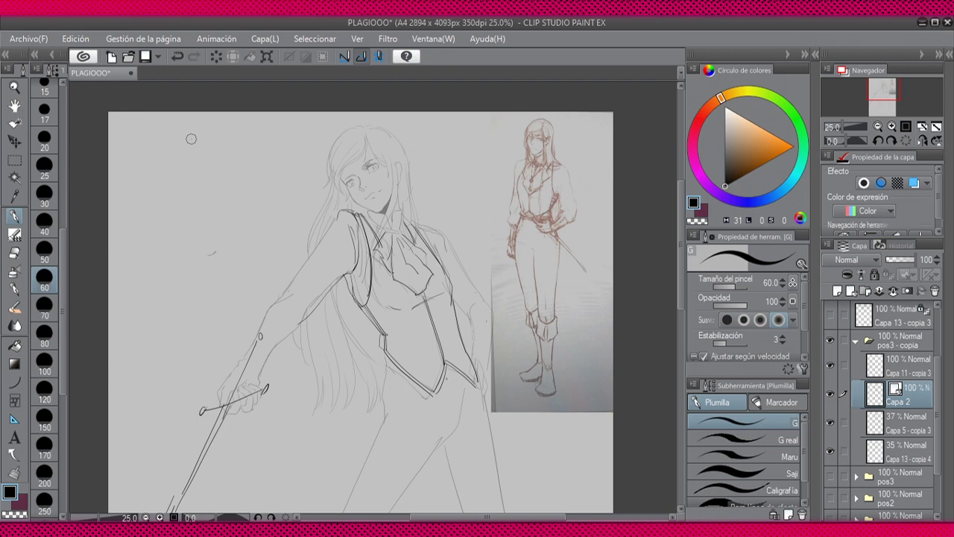
key("h")
Step: Draw the long split cuff with its double edges on the sword arm's wrist
scroll(466, 315, "up", 2)
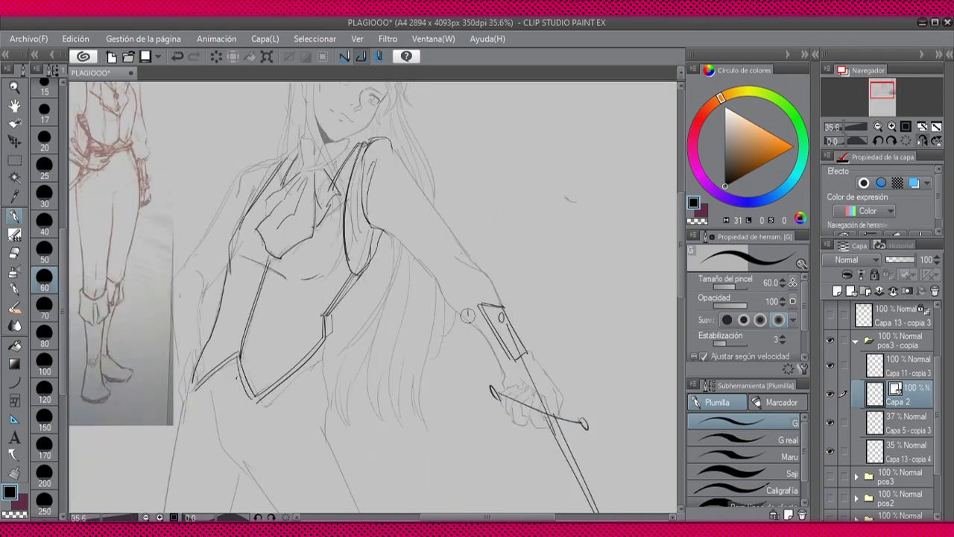
left_click_drag(468, 315, 498, 368)
key("h")
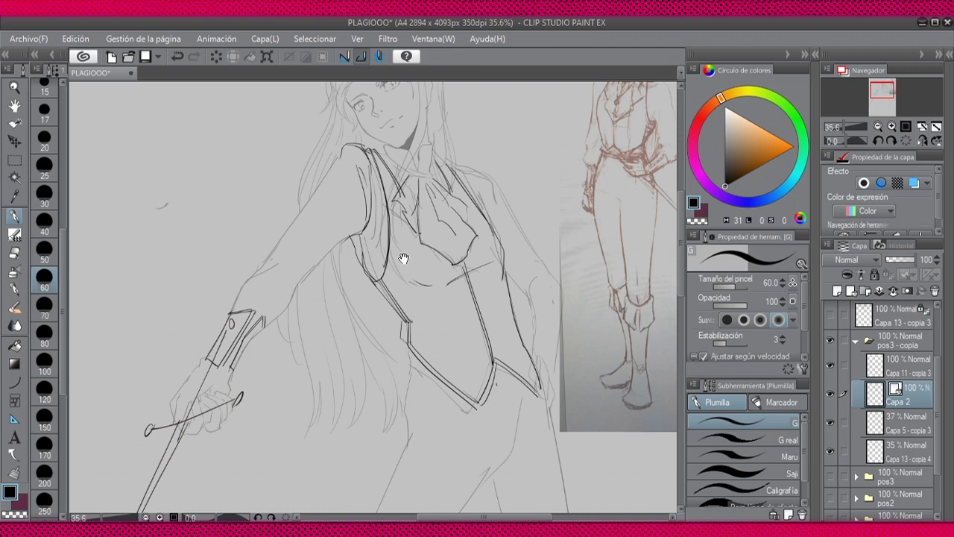
Step: Draw the gathered sleeve folds above the sword arm's cuff and clean up the sleeve edge with the eraser
scroll(403, 258, "down", 2)
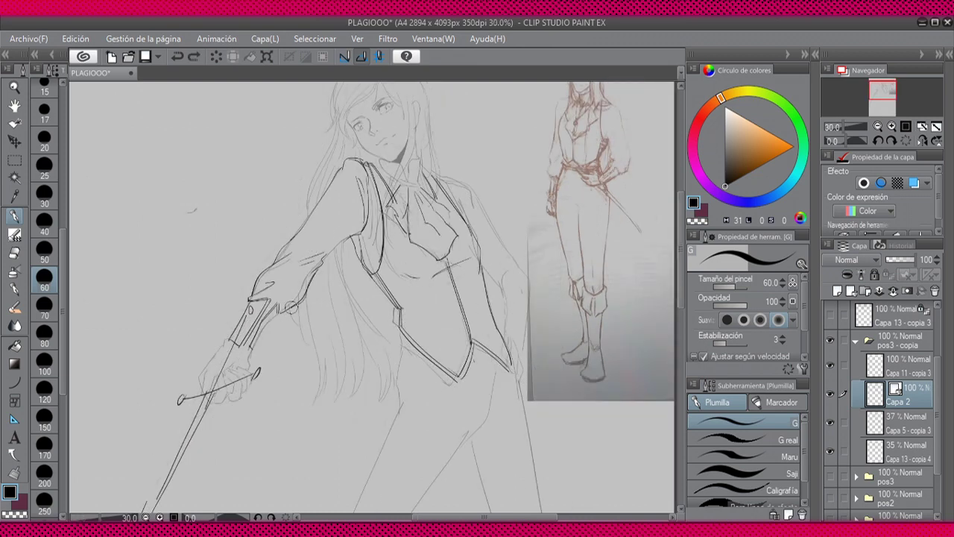
key("e")
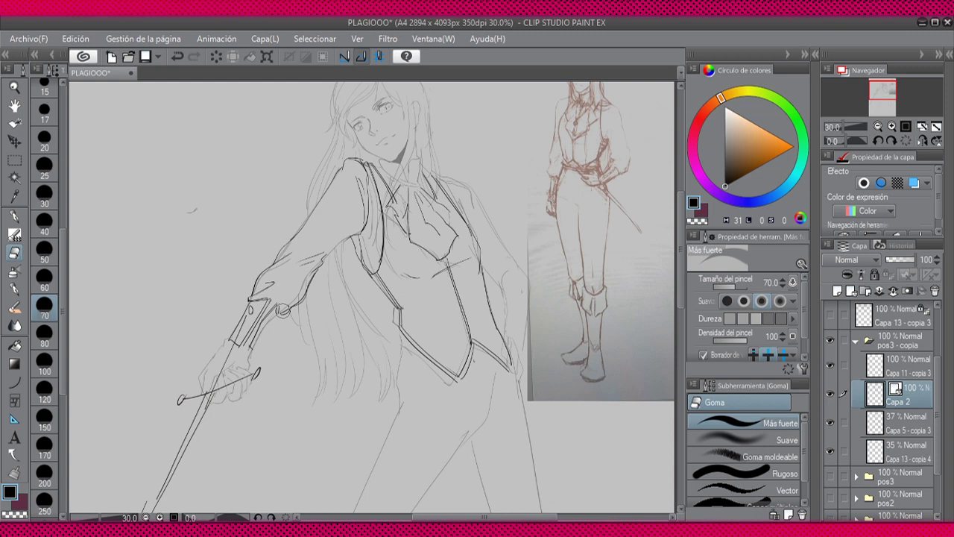
scroll(282, 310, "up", 1)
key("p")
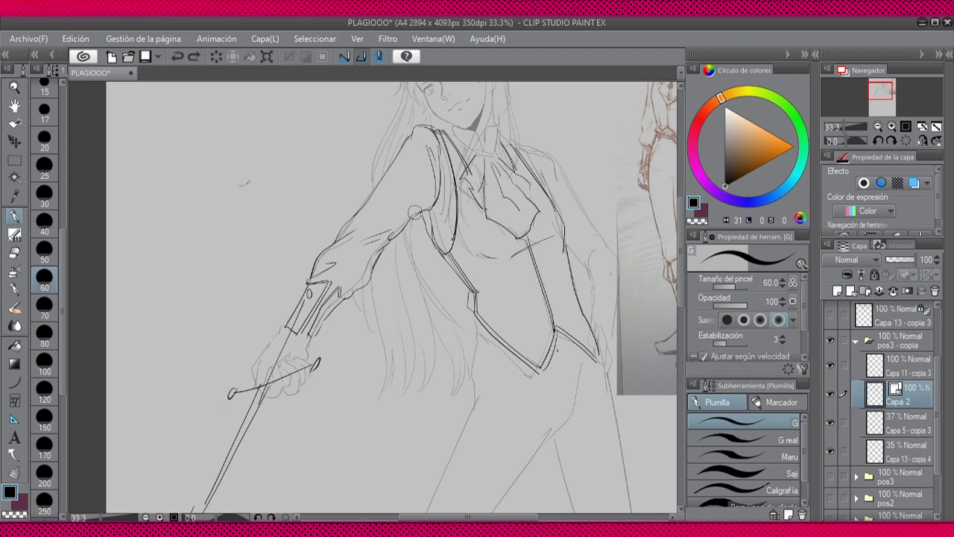
Step: Lower Capa 5 - copia 3 to 16% opacity and draw the waistband and hip lines below the vest on Capa 2
key("ctrl+minus")
key("h")
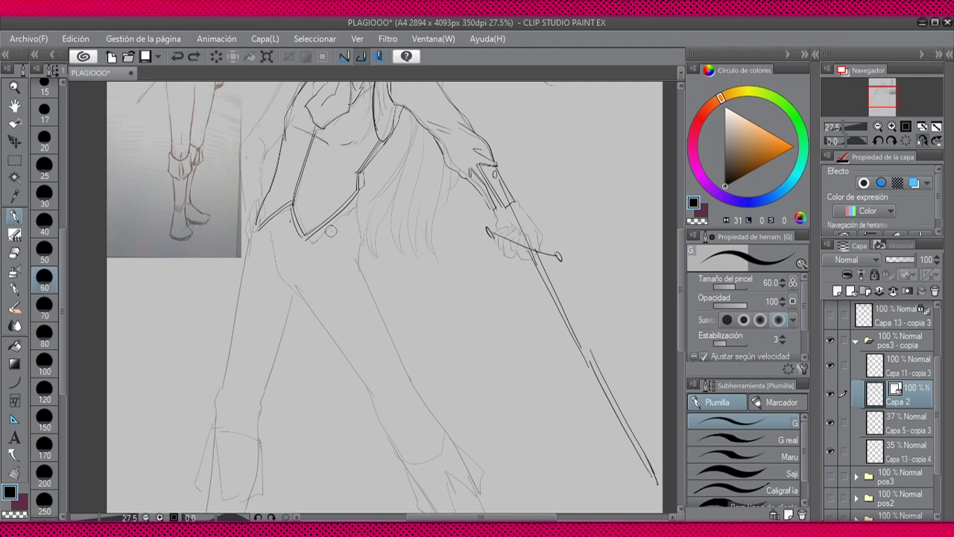
scroll(384, 296, "up", 2)
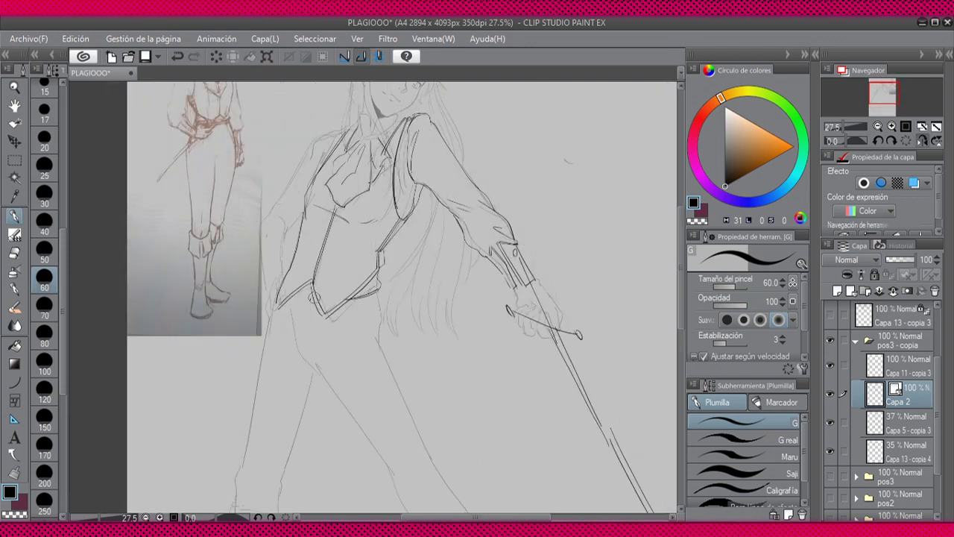
left_click(909, 419)
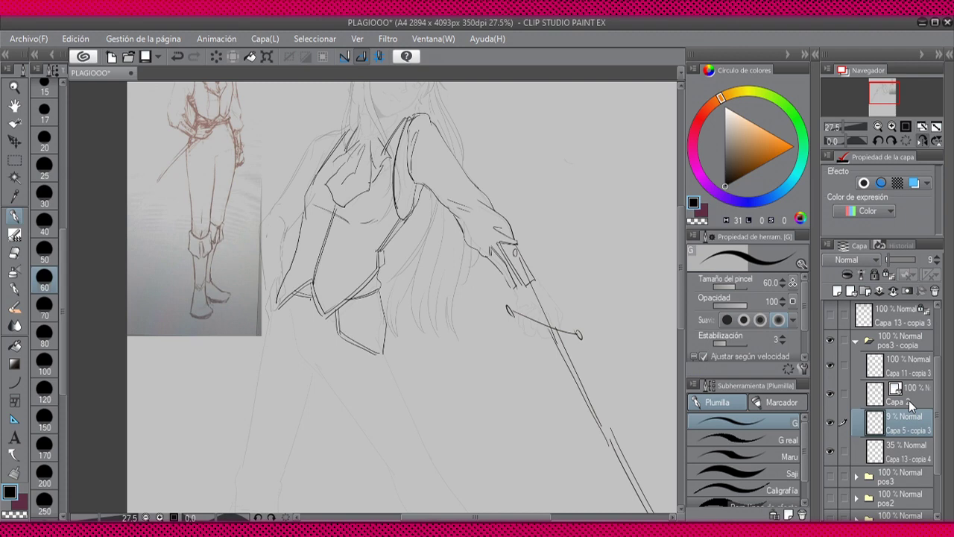
left_click(909, 401)
scroll(481, 317, "down", 3)
scroll(480, 317, "up", 4)
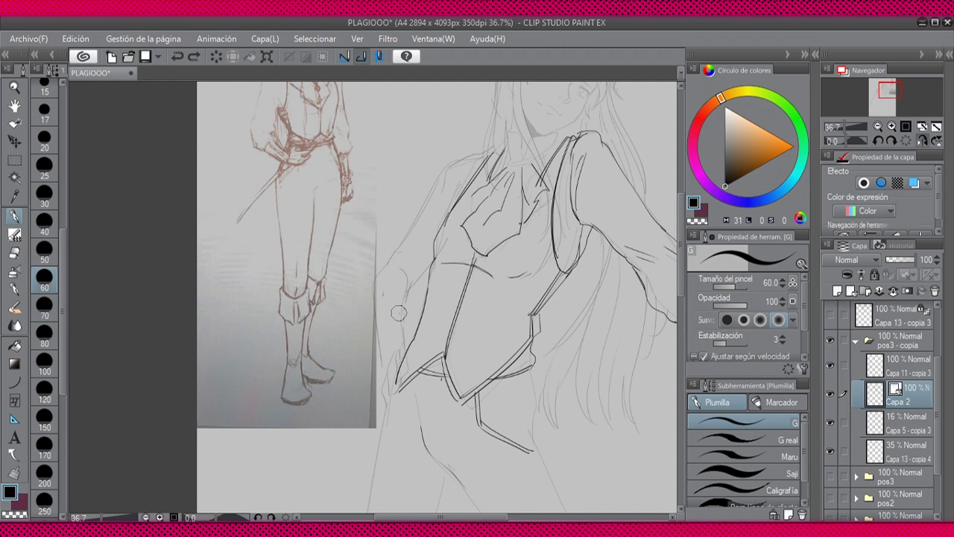
Step: Draw the sleeve and split cuff of the arm resting at the hip, checking the figure in mirrored view
left_click(925, 140)
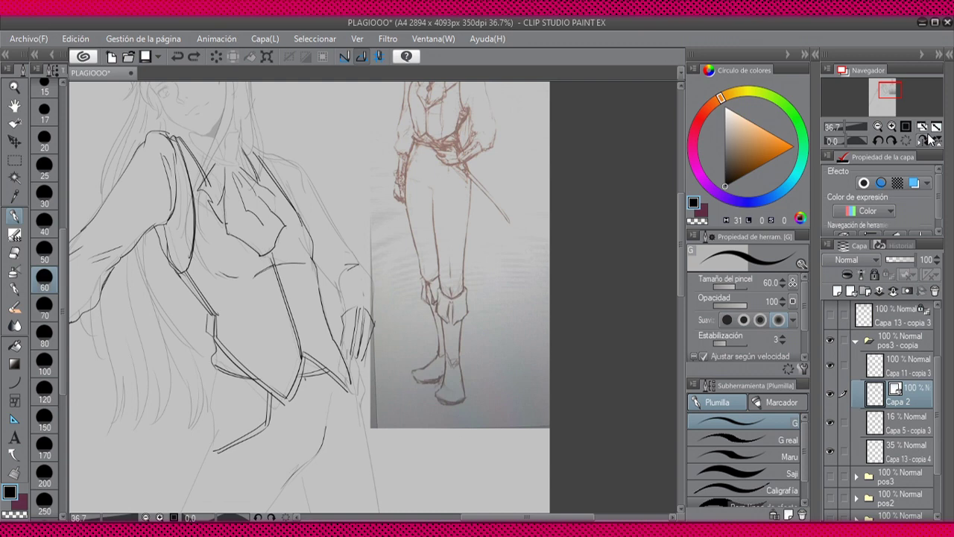
left_click(923, 140)
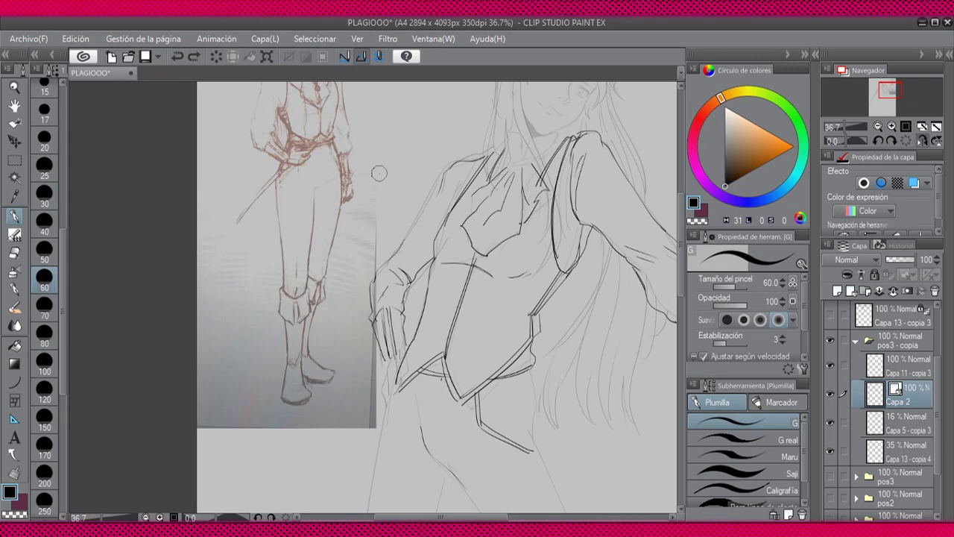
key("ctrl+y")
left_click_drag(447, 299, 416, 267)
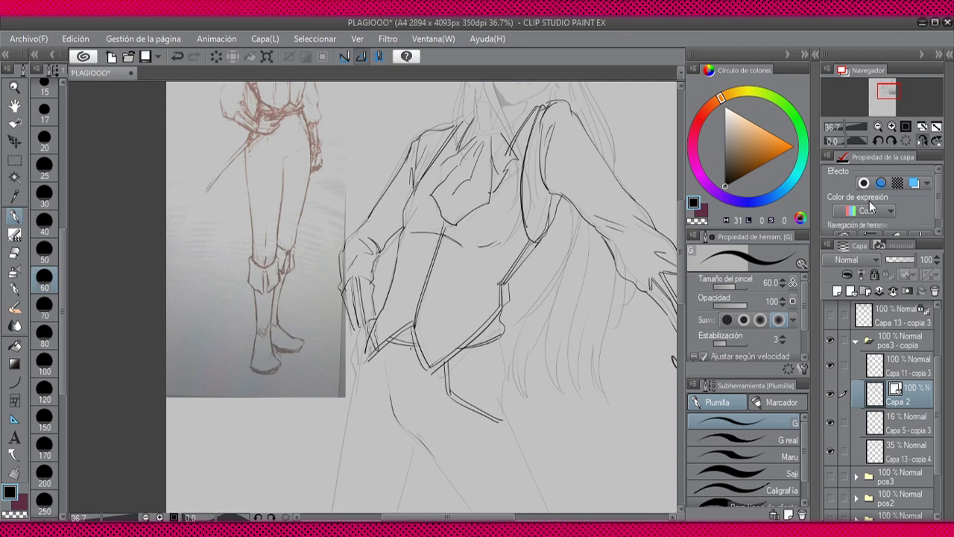
Step: Restore Capa 5 - copia 3 to 100% opacity, erase the extra lines below the vest and merge Capa 2 into it
key("ctrl+0")
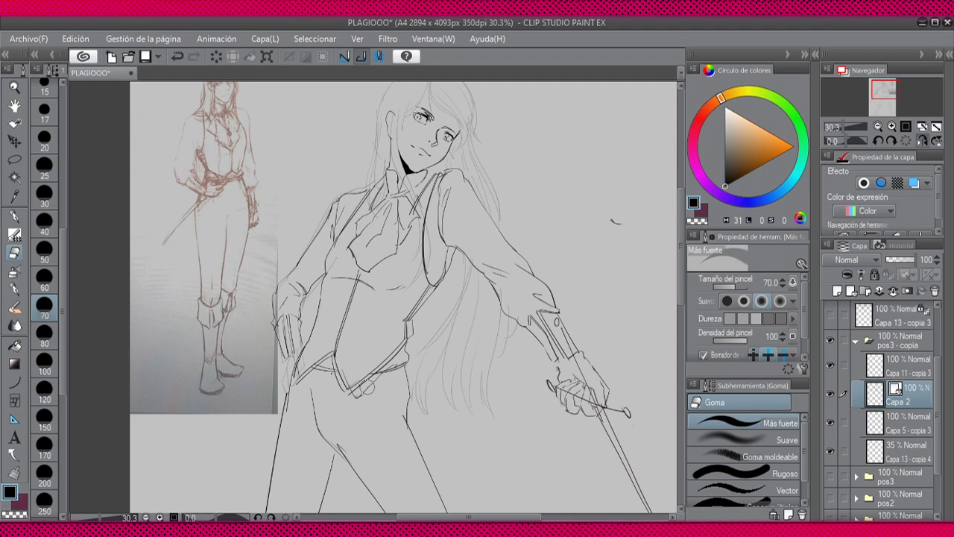
key("ctrl+plus")
left_click(850, 423)
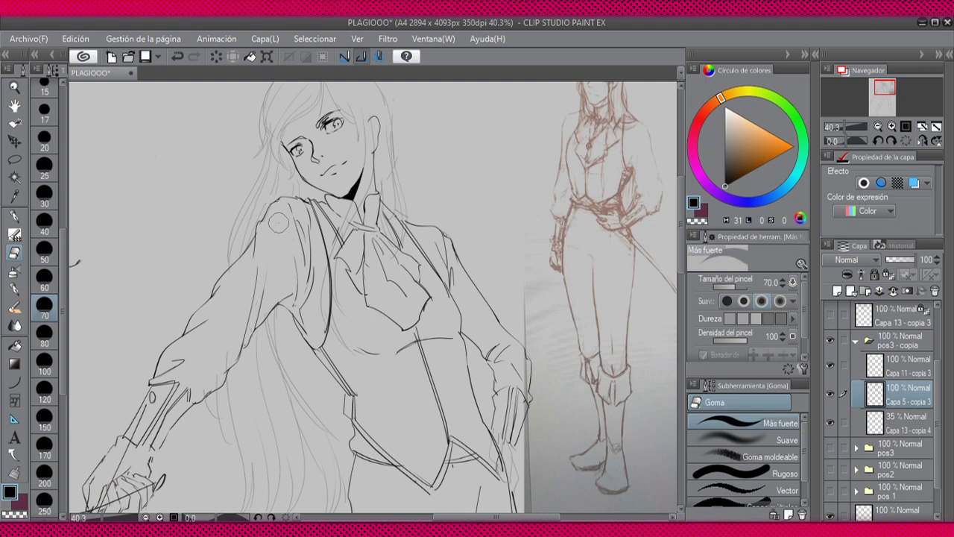
Step: Fill a small black shadow at the sword arm's armpit and tidy the surrounding sleeve and vest lines with the eraser
key("h")
key("p")
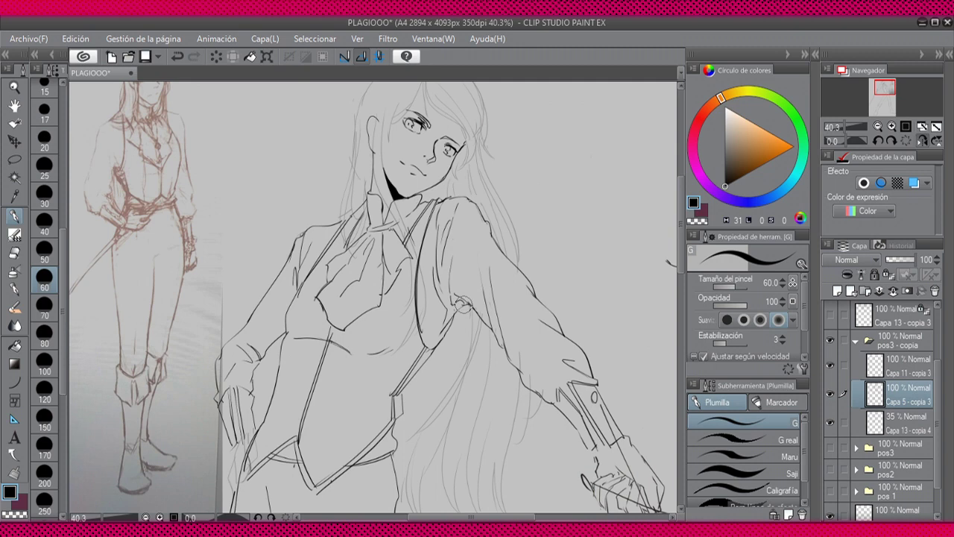
left_click_drag(453, 298, 461, 307)
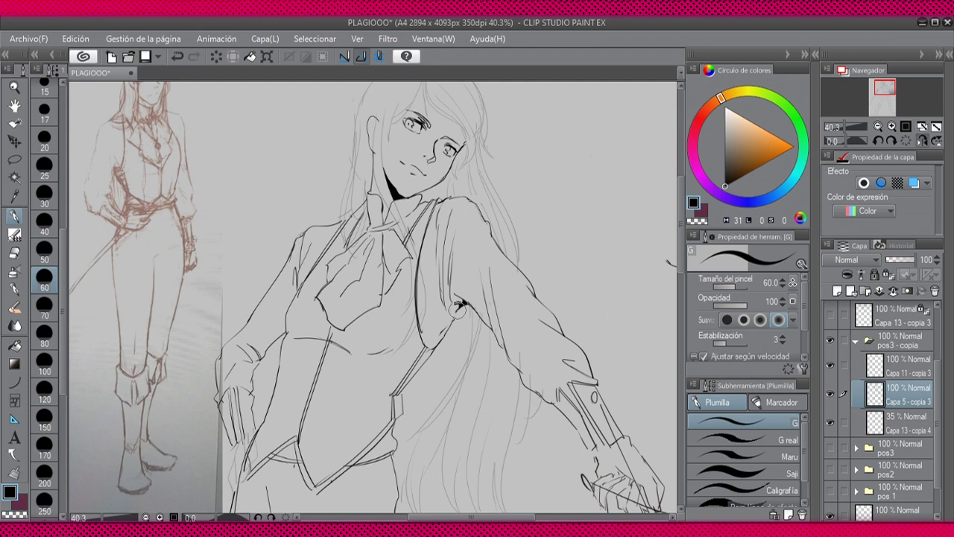
key("e")
scroll(408, 235, "up", 1)
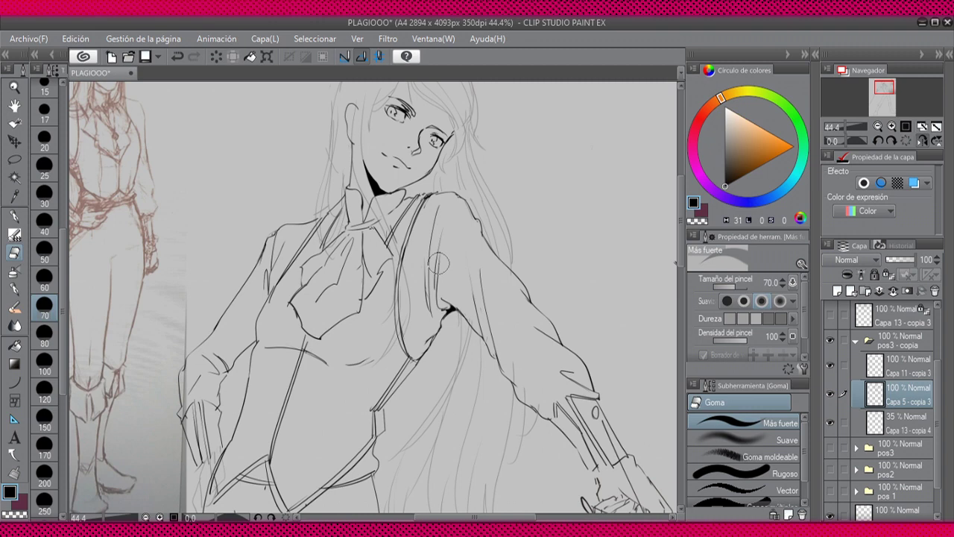
key("h")
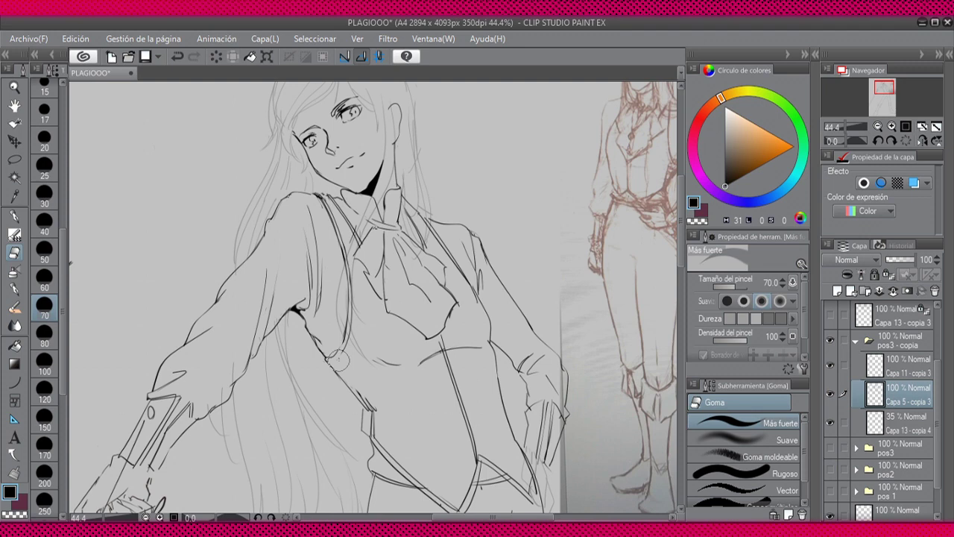
Step: Hatch the narrow trim along the vest's sword-arm side with short parallel strokes, using the Curve tool at size 3
key("b")
key("h")
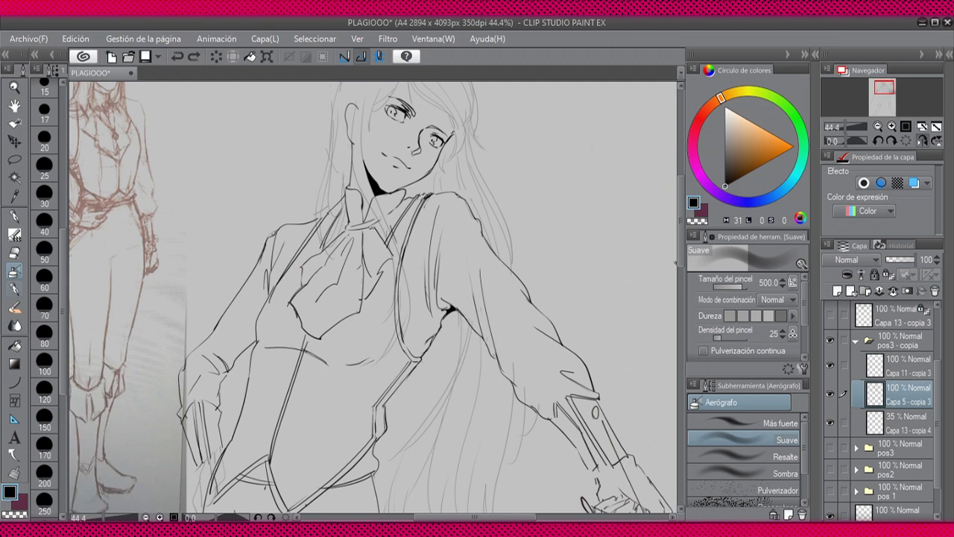
key("b")
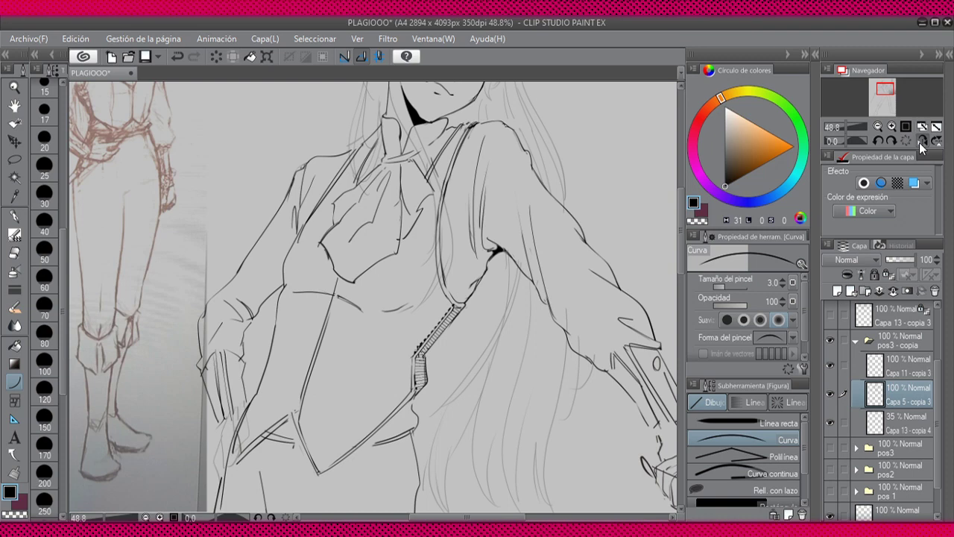
Step: Draw the fingers of the hand resting at the hip with the G pen at size 60 and clean their contours with the eraser
scroll(497, 302, "down", 4)
key("p")
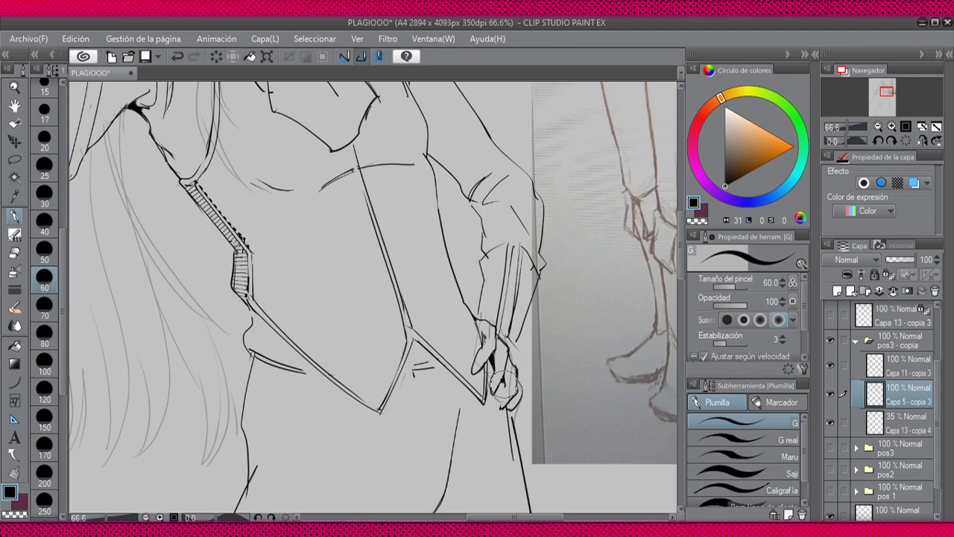
scroll(499, 381, "up", 1)
key("e")
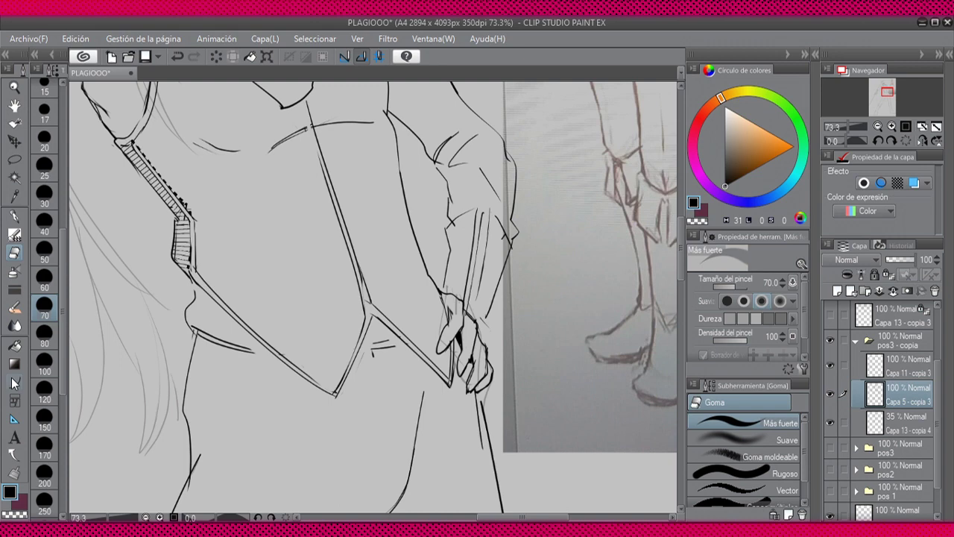
Step: Draw crossed lacing on the cuff of the arm resting at the hip and check the figure in mirrored view
key("p")
scroll(327, 368, "down", 2)
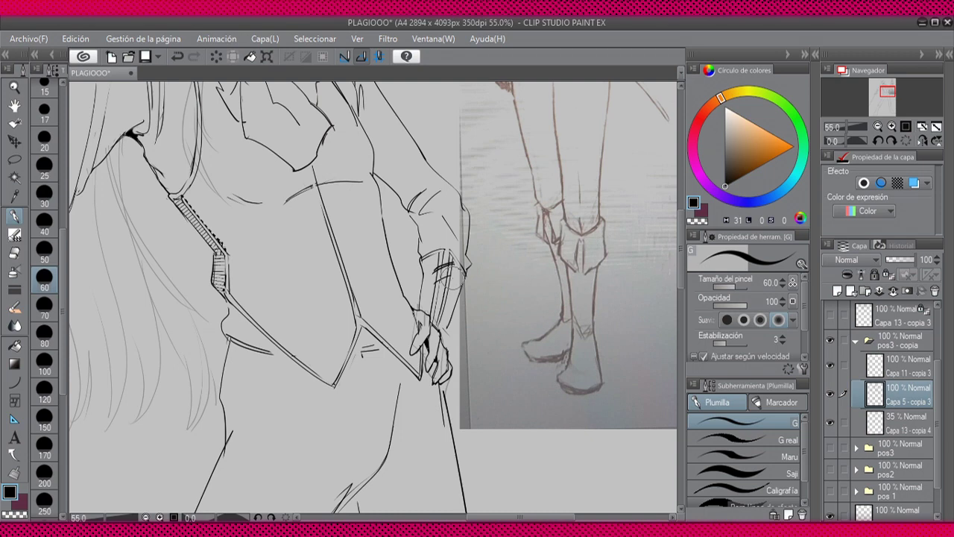
scroll(450, 280, "down", 2)
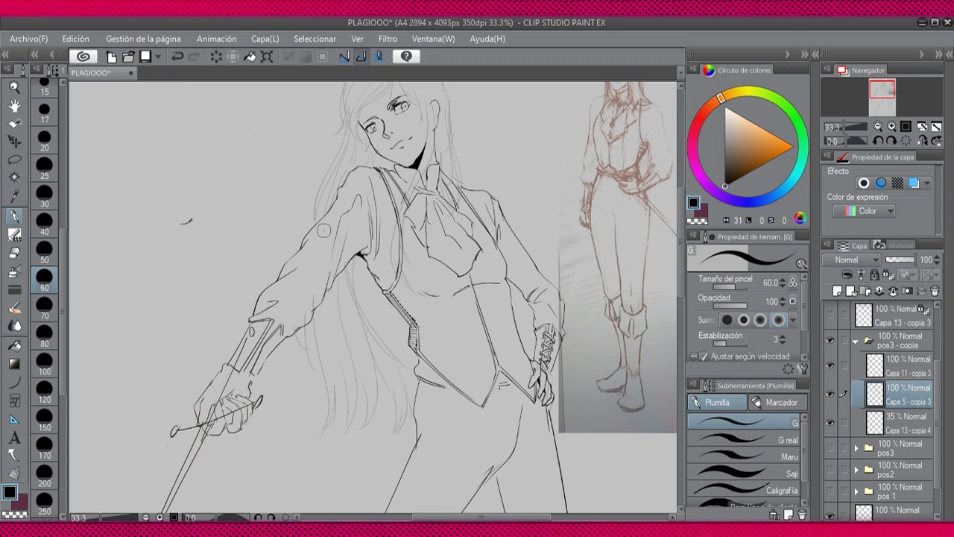
key("h")
key("h")
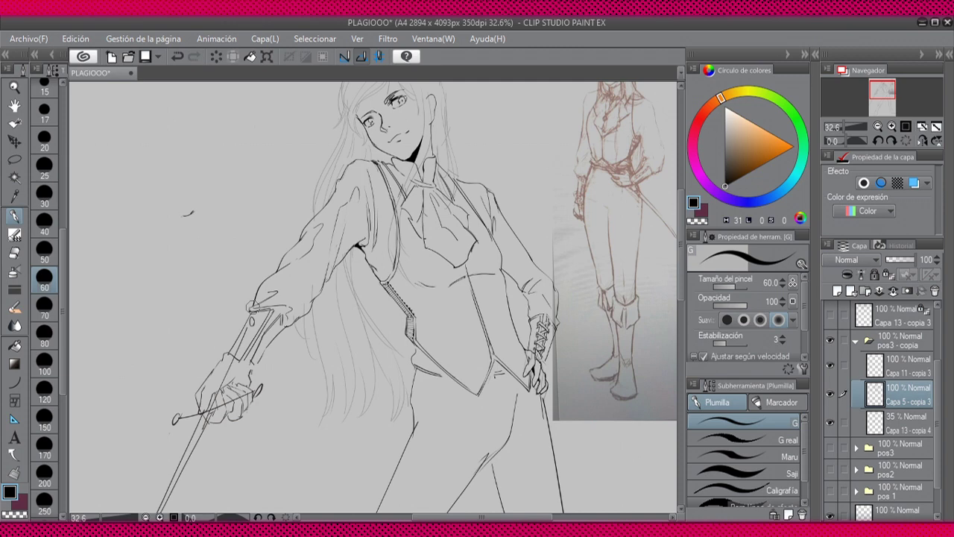
Step: Draw the crossed lacing and wristband on the sword arm's cuff, correcting stray strokes
scroll(373, 298, "up", 2)
key("e")
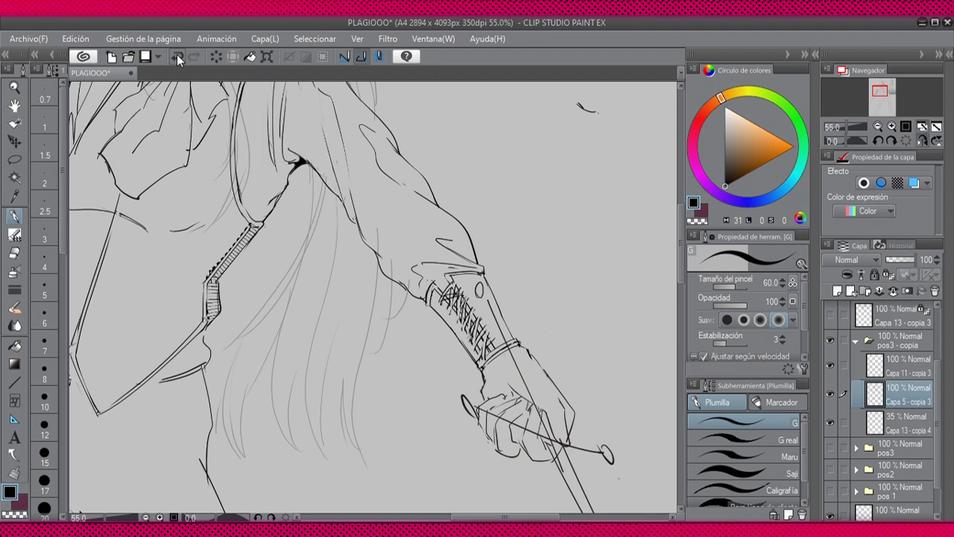
key("e")
Step: Draw the vest's long seams in white on Capa 2 with a 2.0 border effect, trim them at the hem and merge the layer down
scroll(166, 289, "down", 2)
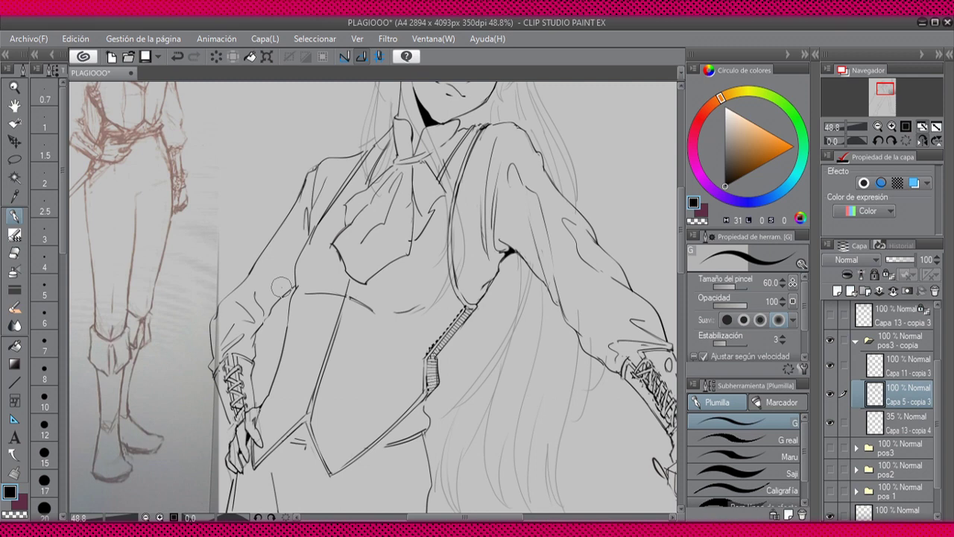
key("e")
scroll(282, 286, "up", 2)
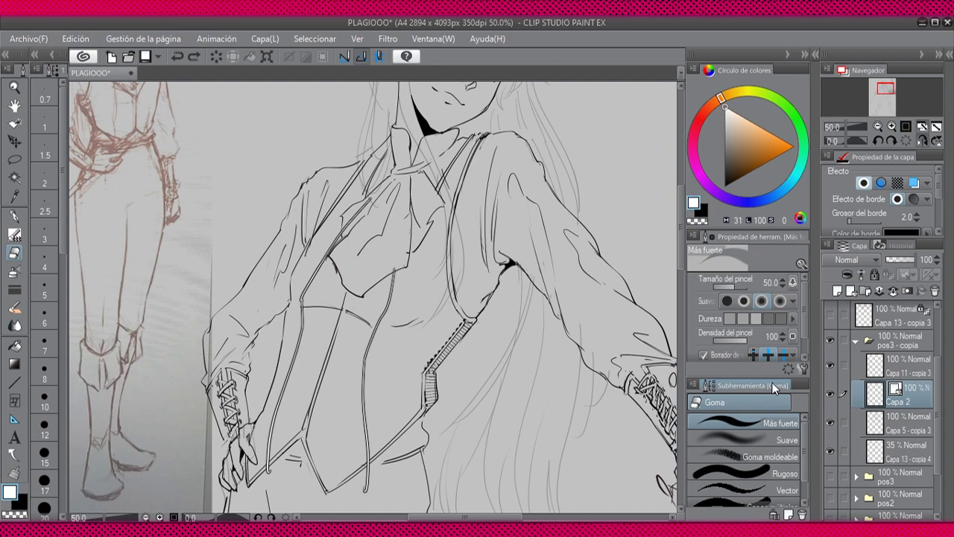
key("ctrl+minus")
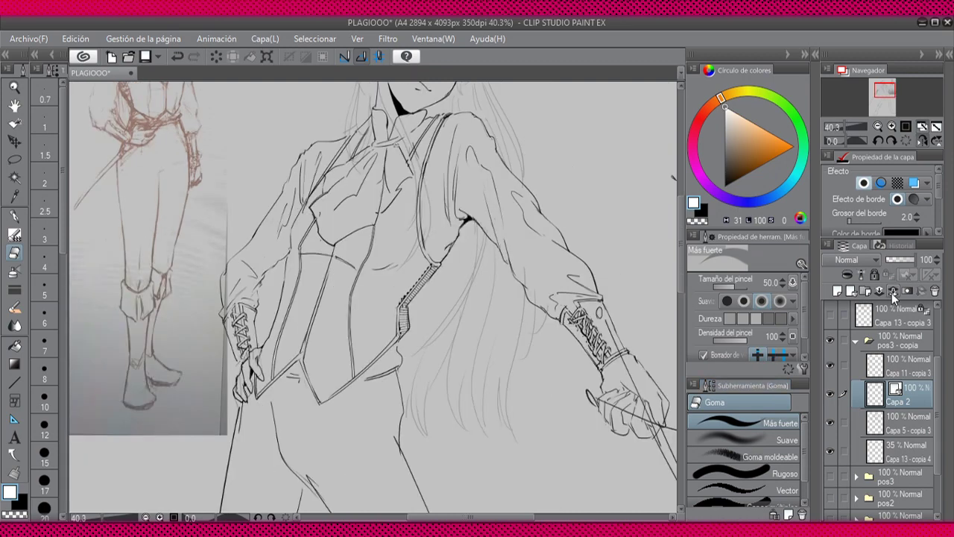
Step: Draw the trouser folds, waist details and boot cuffs on Capa 5 - copia 3, with a black shadow at the inner thigh
key("ctrl+plus")
key("ctrl+plus")
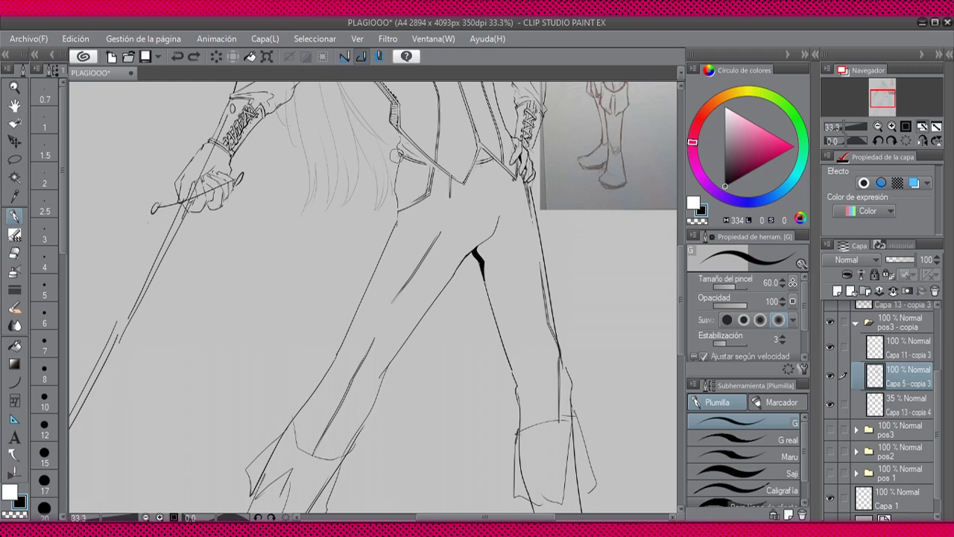
left_click(180, 58)
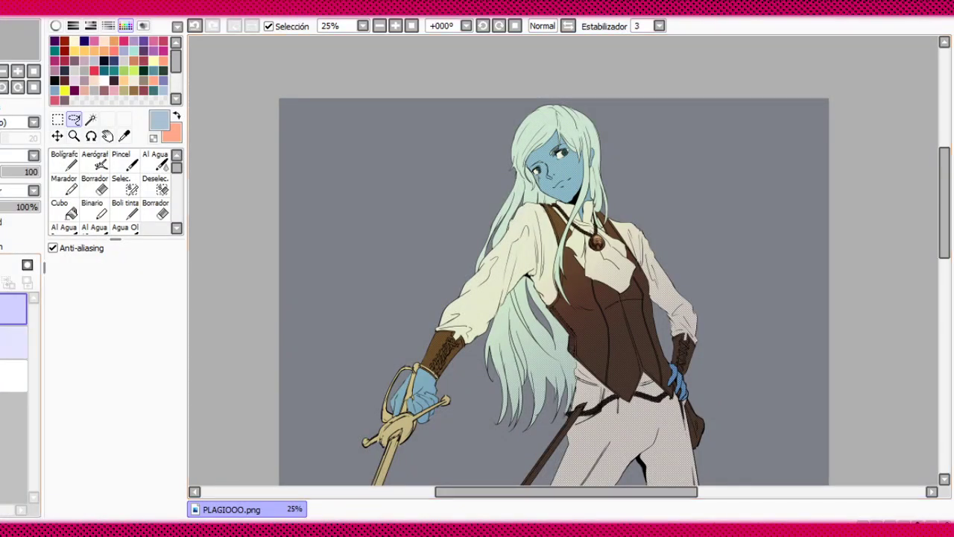
left_click(64, 160)
scroll(410, 269, "up", 2)
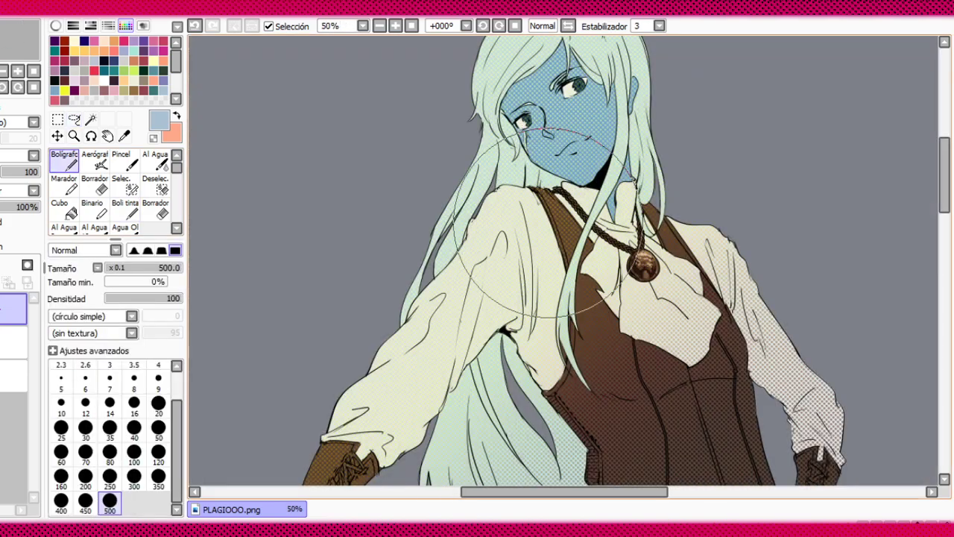
scroll(583, 185, "down", 2)
scroll(584, 185, "up", 2)
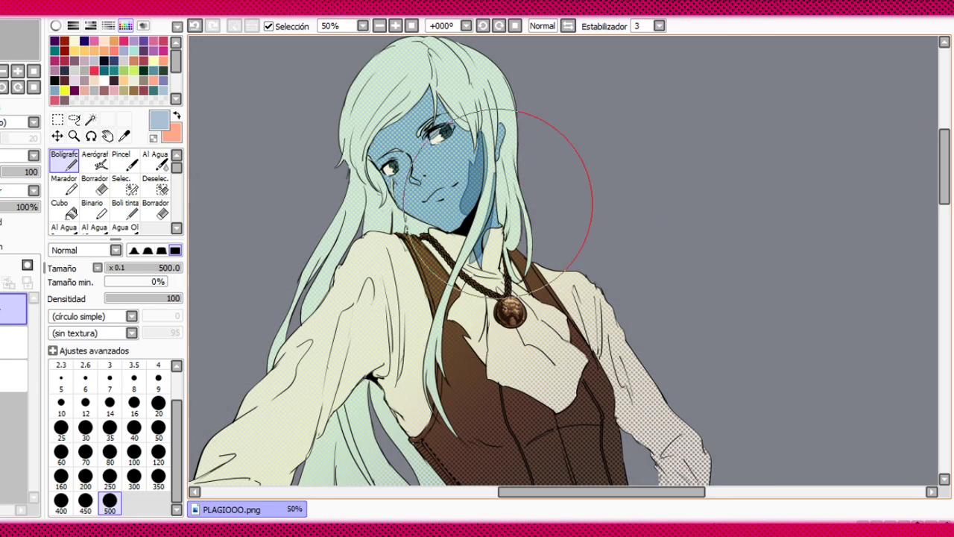
scroll(462, 142, "up", 1)
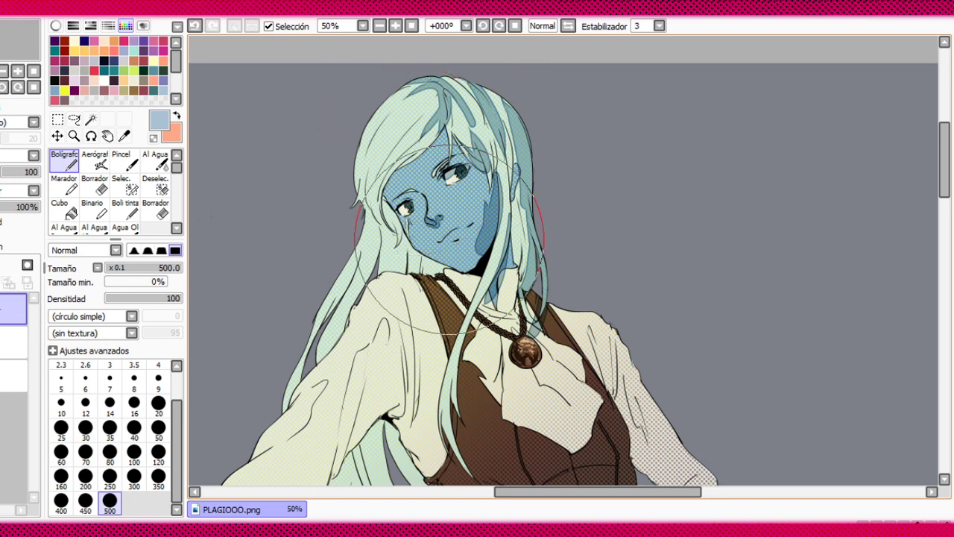
key("c")
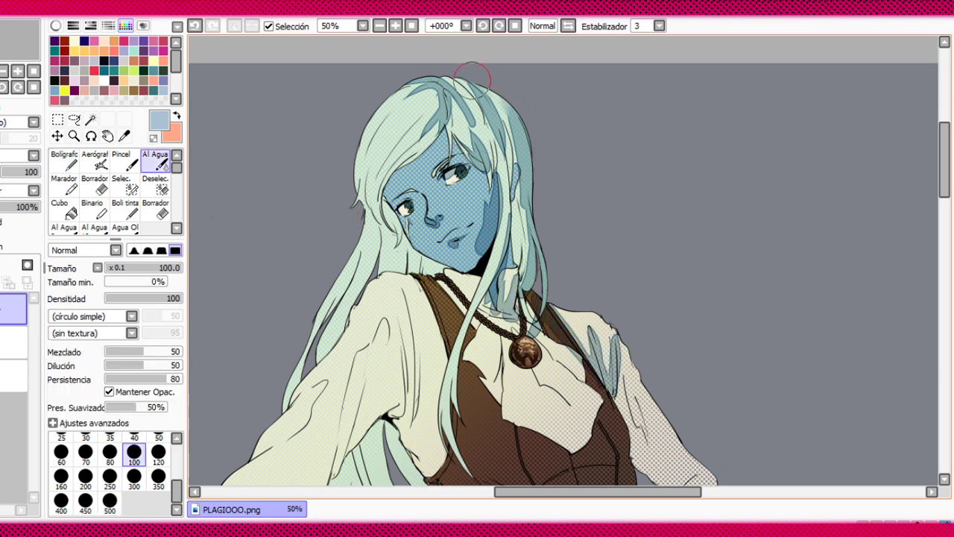
key("ctrl+z")
left_click(109, 477)
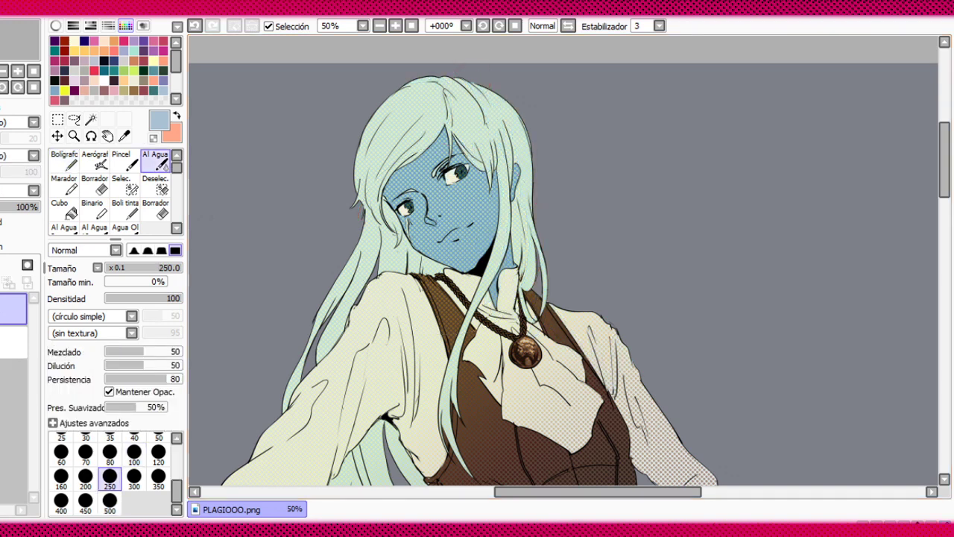
Step: Paint blue-grey shadows on the hair and face with the Bolígrafo at size 500 and blend them with the Al Agua brush at up to size 300
key("n")
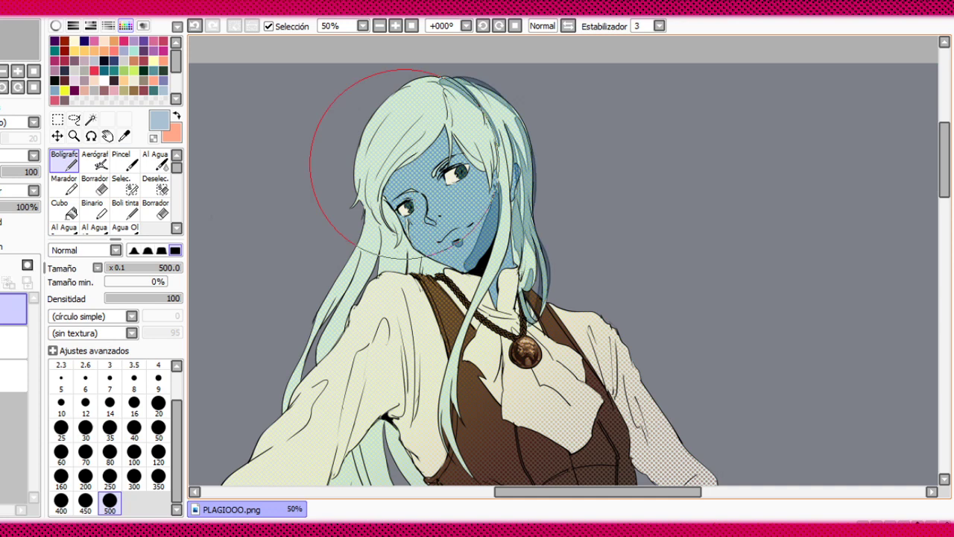
key("v")
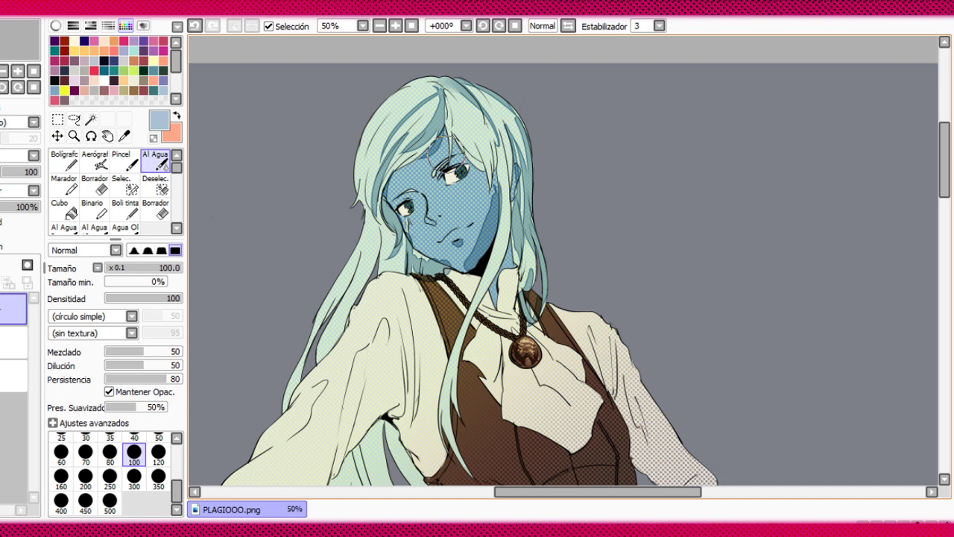
key("bracketright")
key("bracketright")
key("bracketright")
key("bracketright")
key("bracketright")
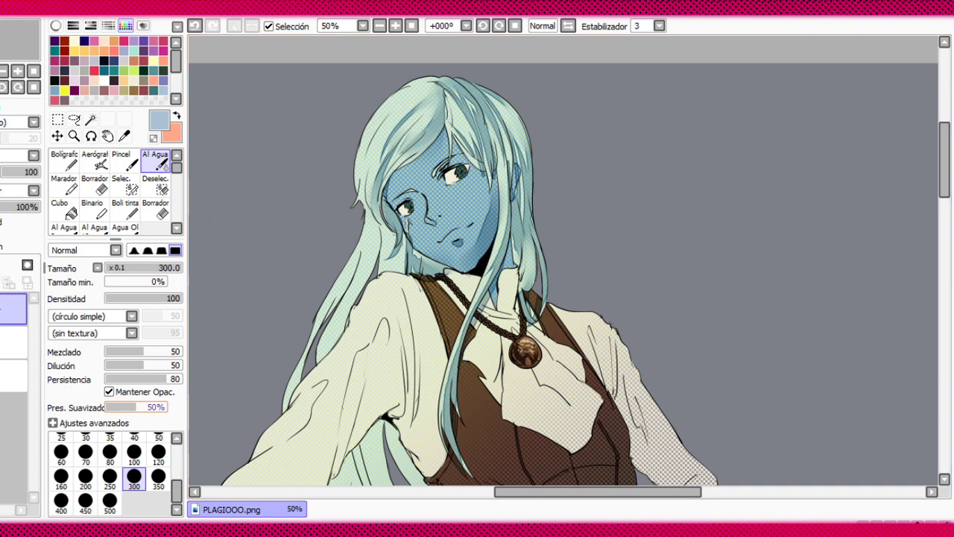
Step: Refine the shadow strands on the far side of the hair with the Al Agua brush at size 120, working in mirrored view
key("e")
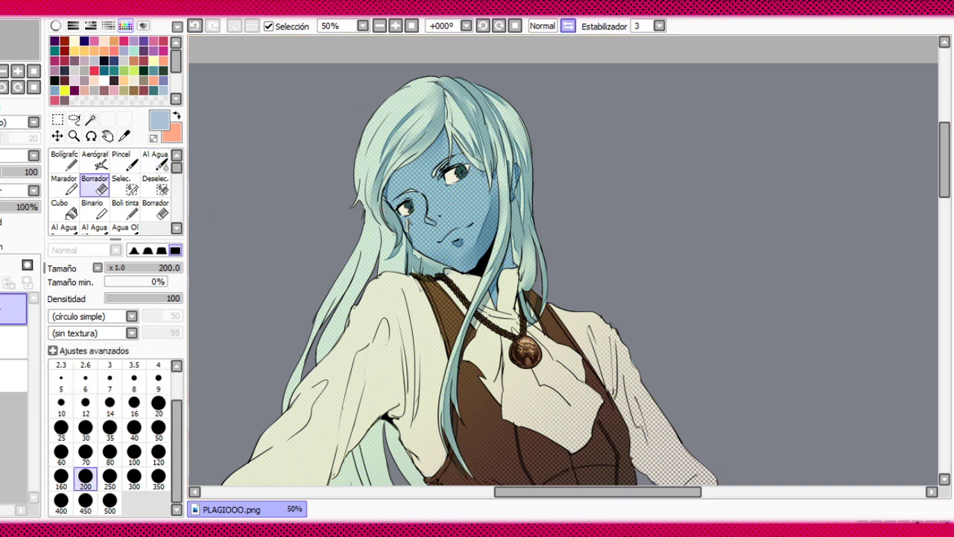
key("e")
key("h")
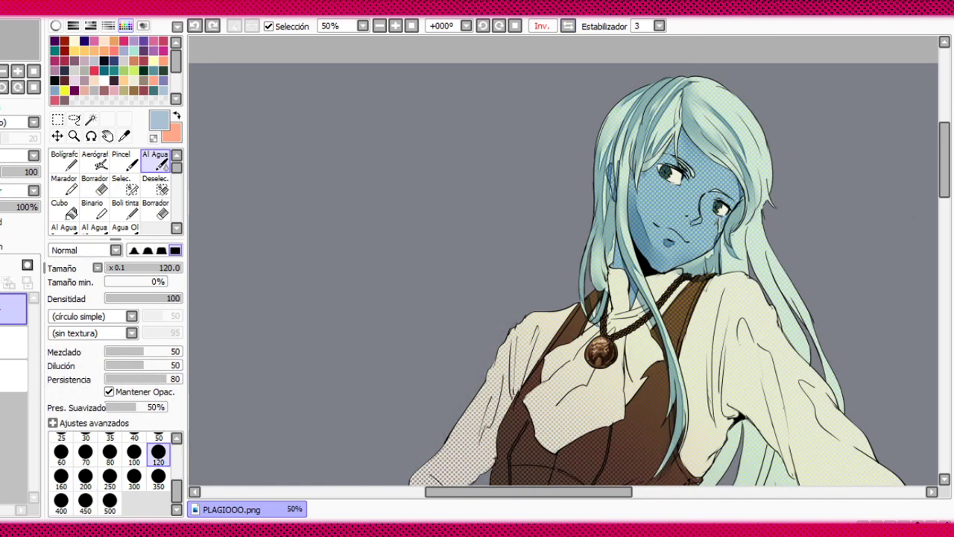
left_click(134, 475)
left_click_drag(417, 183, 357, 274)
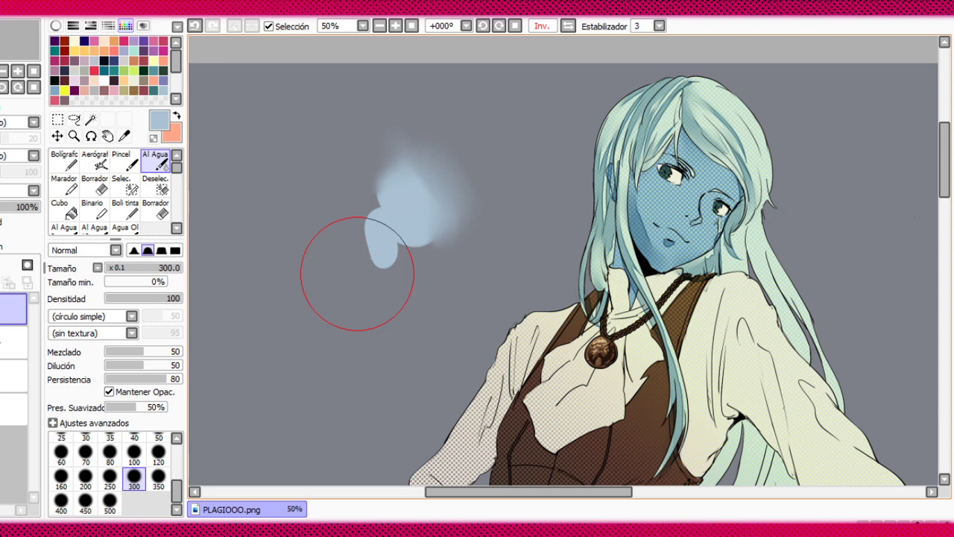
key("ctrl+z")
Step: Extend the shadows over the fringe and the hair falling behind the shoulder, erasing the spill and blending the edges
key("n")
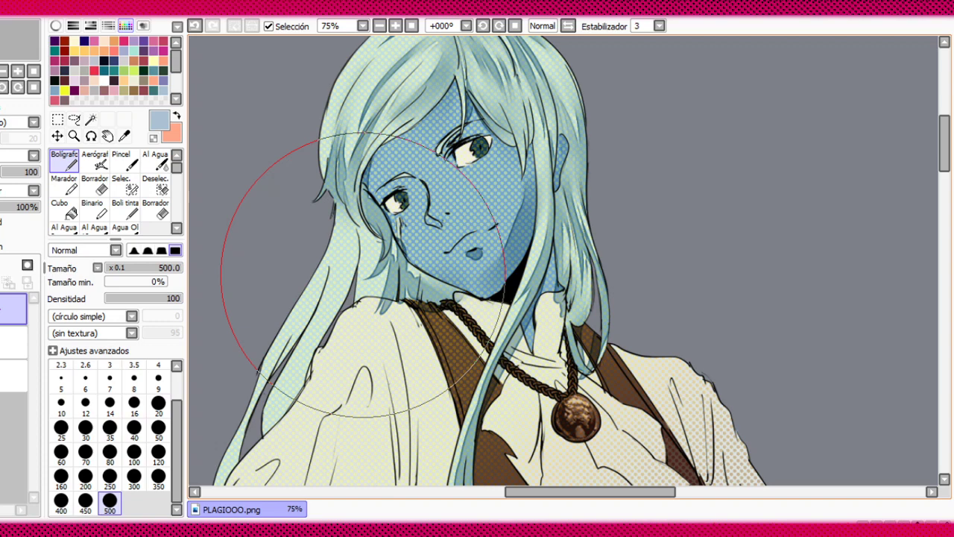
key("e")
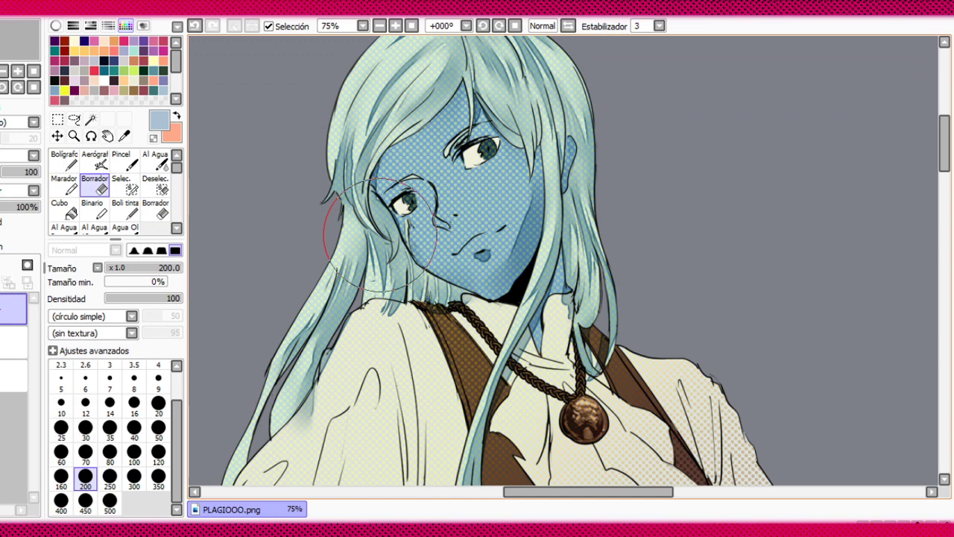
scroll(380, 234, "down", 2)
key("c")
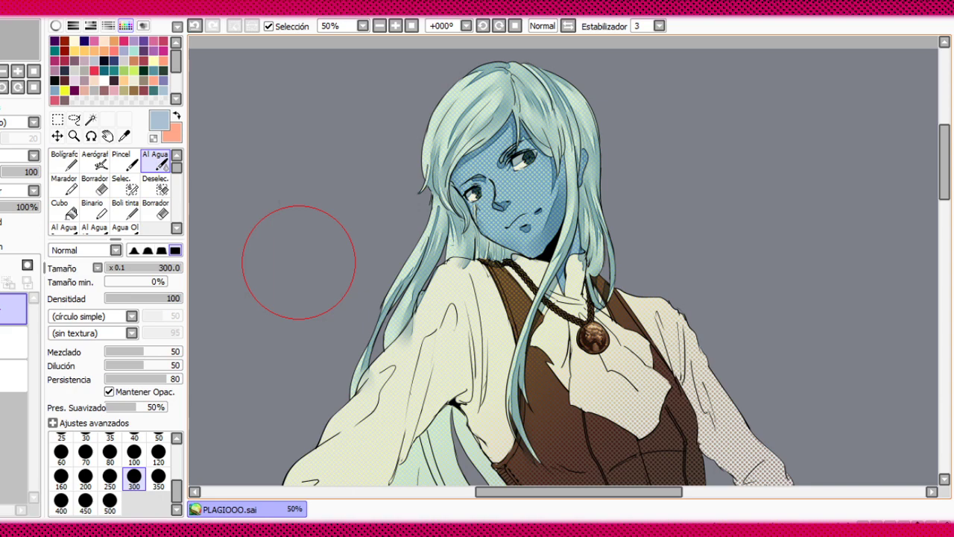
Step: Shade the shirt collar and the area under the chin, using the Al Agua brush reduced to size 100
scroll(298, 263, "down", 4)
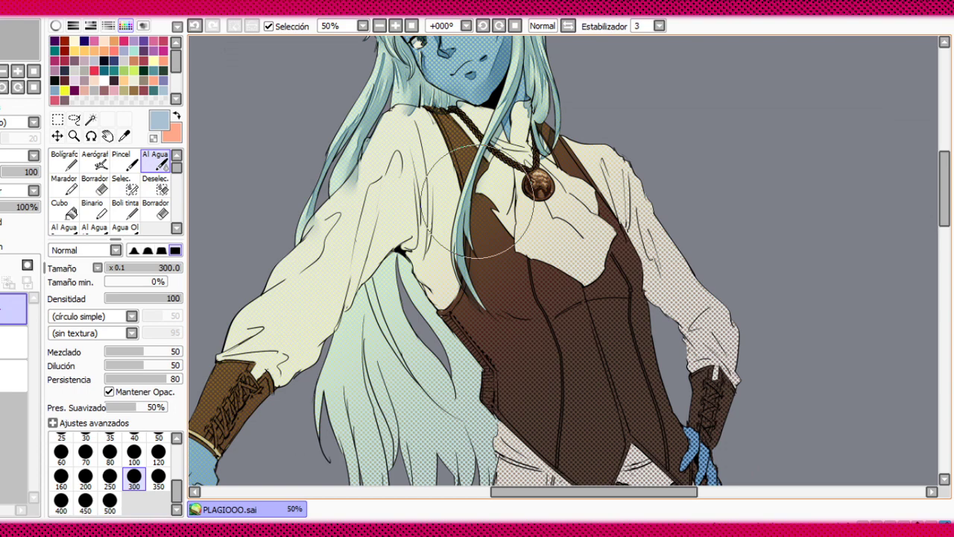
scroll(477, 198, "up", 3)
key("bracketleft")
key("bracketleft")
key("bracketleft")
key("bracketleft")
key("bracketleft")
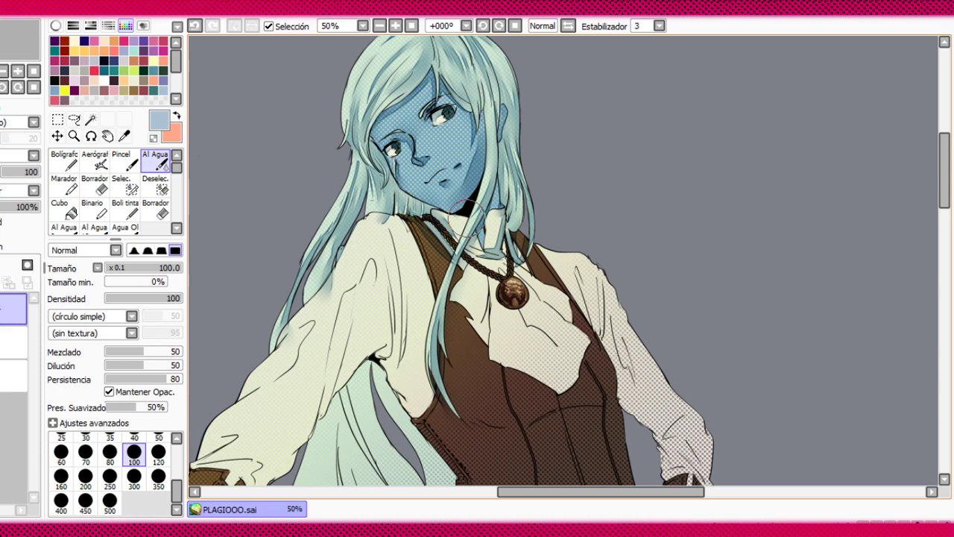
Step: Paint fold shadows on the cravat and the vest with the Bolígrafo at size 500, working in mirrored view
key("n")
key("h")
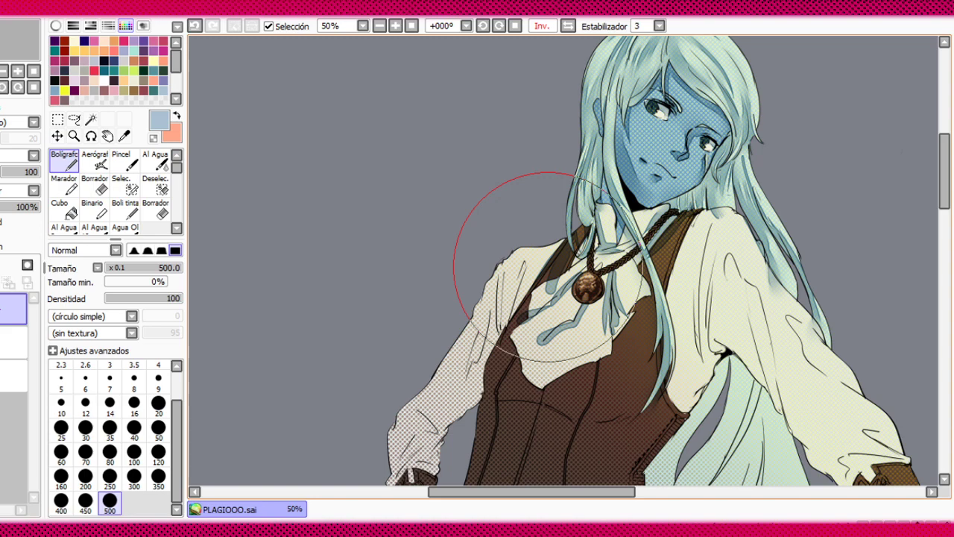
scroll(548, 266, "down", 5)
scroll(484, 283, "right", 3)
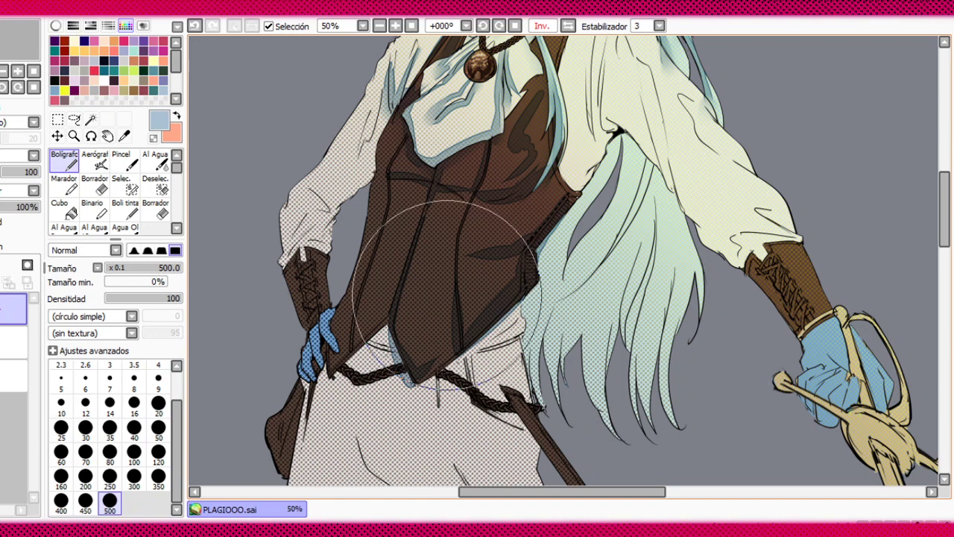
Step: Shade the sleeve folds of the arm at the hip, trimming with the eraser at size 200 and blending with Al Agua at size 100
key("c")
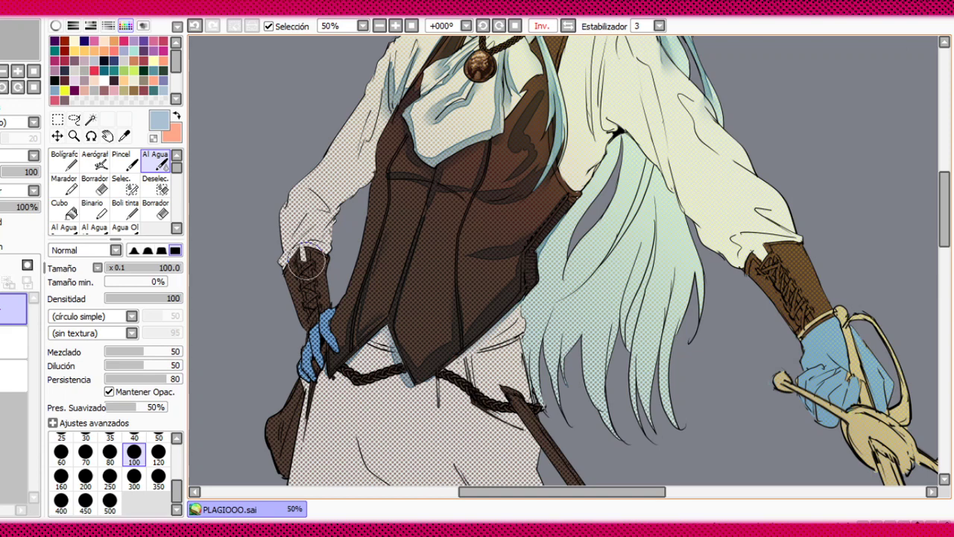
scroll(328, 242, "up", 1)
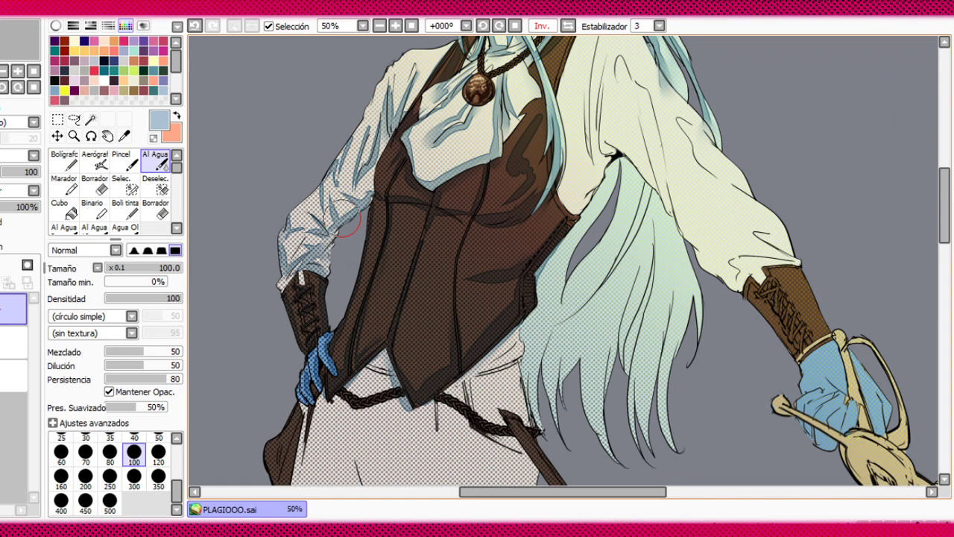
key("e")
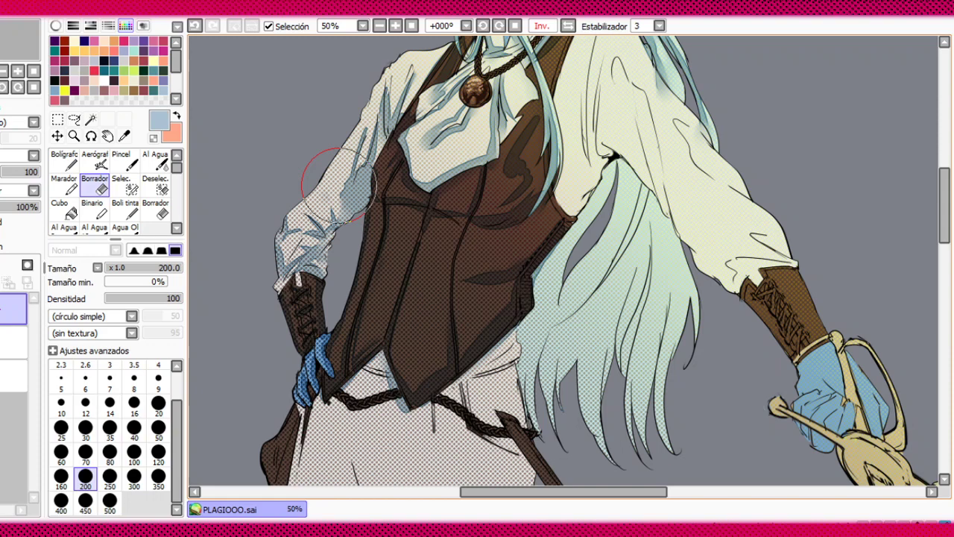
key("c")
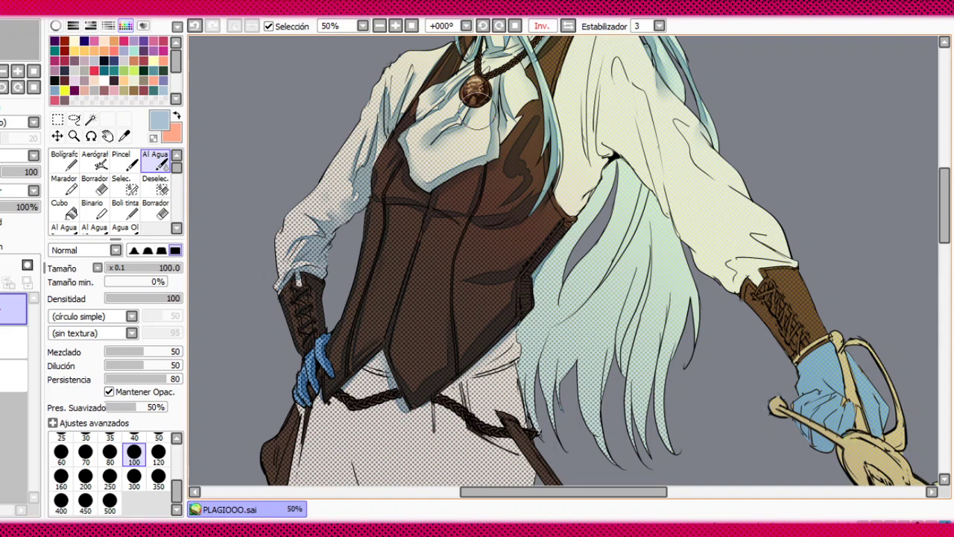
Step: Paint strand shadows on the long hair behind the torso and fold shadows on the sword arm's sleeve, erasing and blending their edges
key("e")
scroll(414, 302, "down", 4)
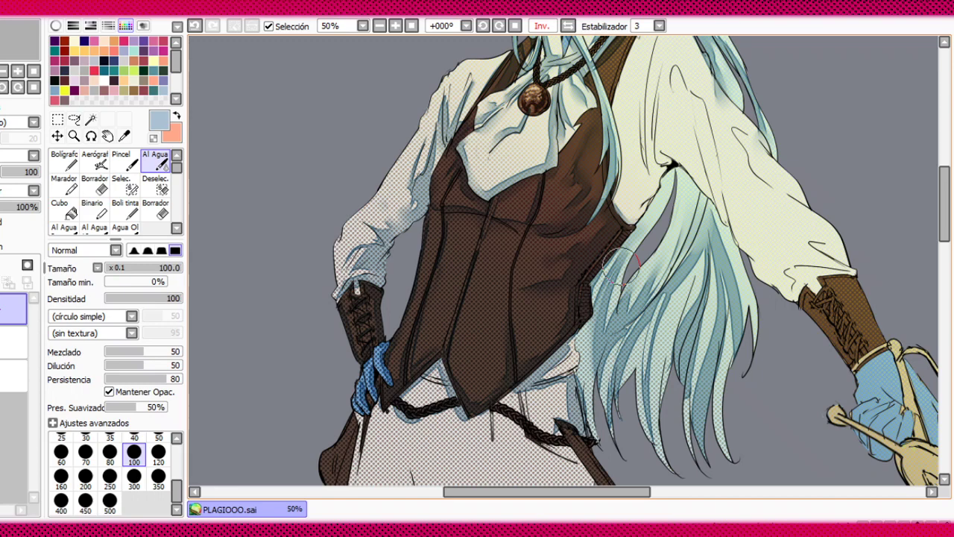
key("n")
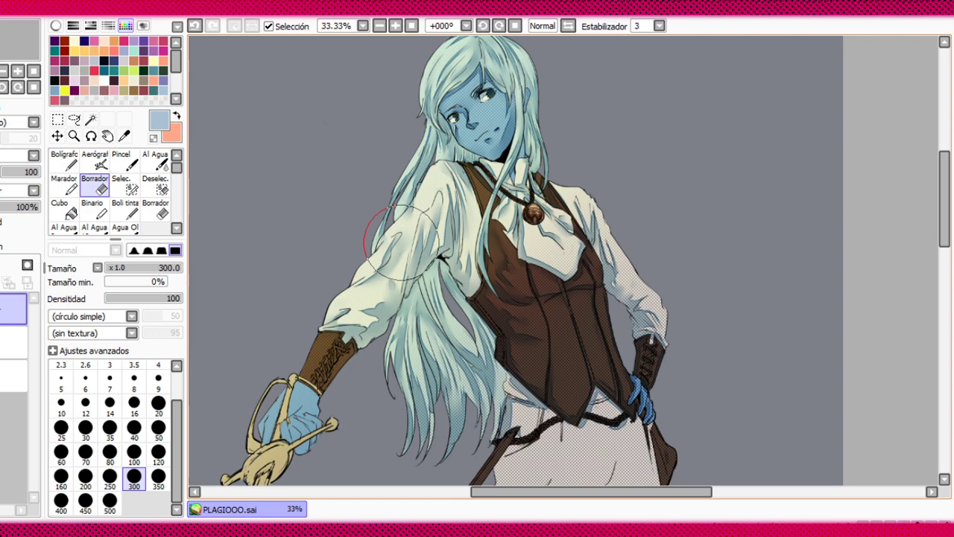
Step: Deepen the strand shadows on the lower hair behind the torso, trimming with the eraser at size 300 and blending with Al Agua at size 100
key("e")
key("minus")
key("minus")
key("minus")
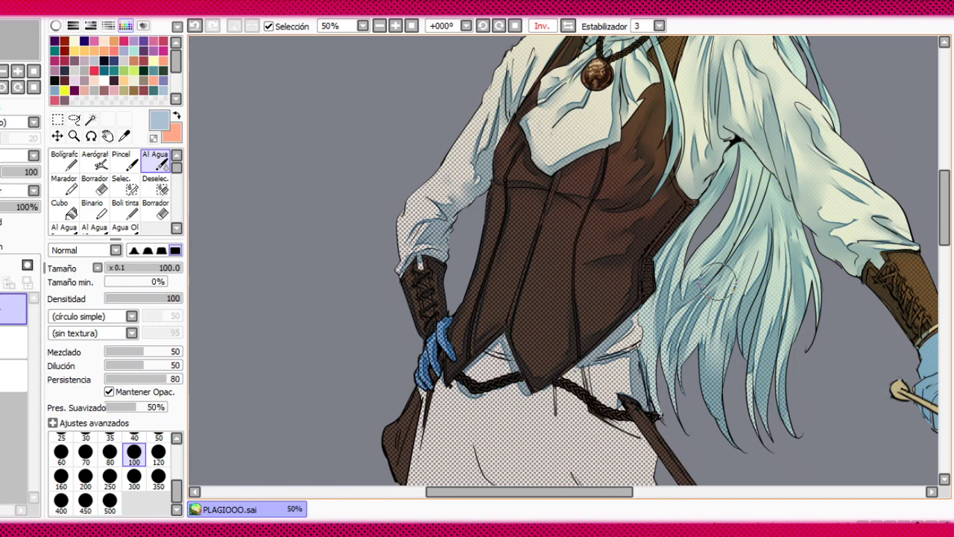
Step: Shade the trouser folds, trimming with the eraser at size 300, and blend the hair and sword-arm sleeve shadows with Al Agua at size 100
key("h")
key("minus")
key("minus")
key("minus")
key("e")
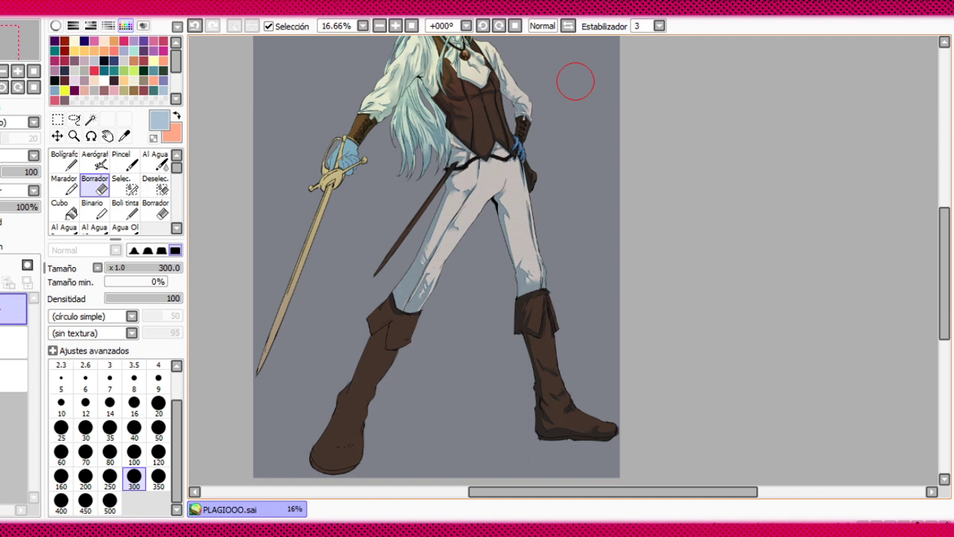
scroll(253, 313, "up", 2)
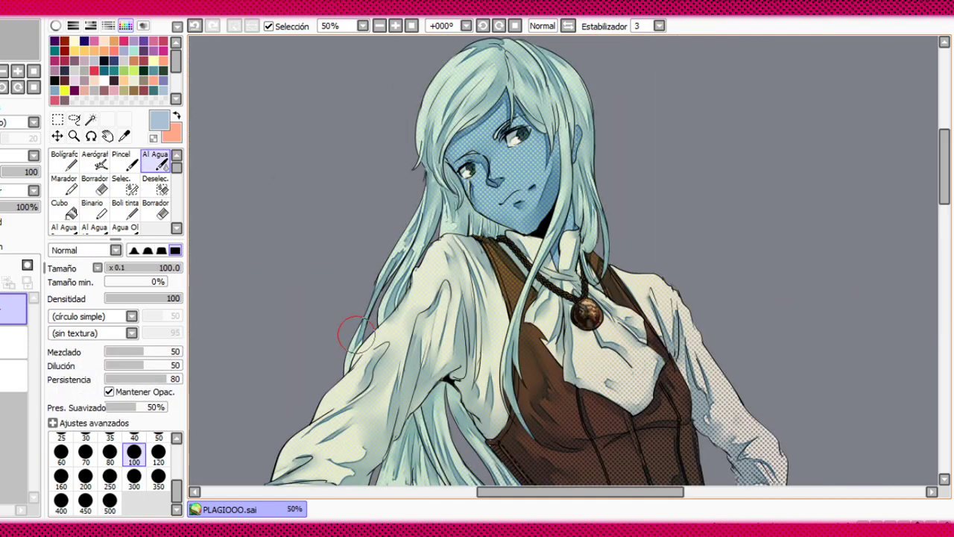
left_click(95, 184)
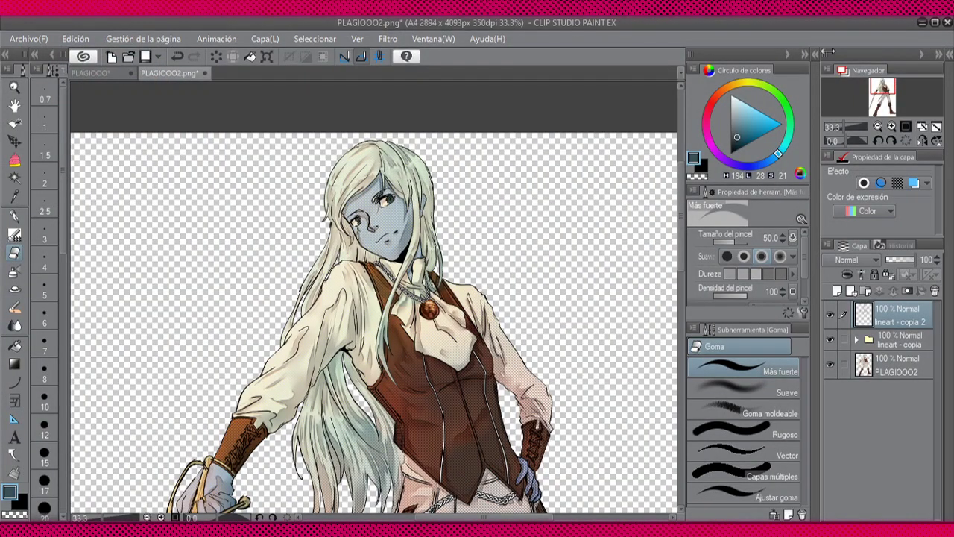
Step: Switch to Clip Studio Paint, move the layer lineart - copia 2 below the folder and set its blending mode to Multiplicación
scroll(874, 261, "down", 8)
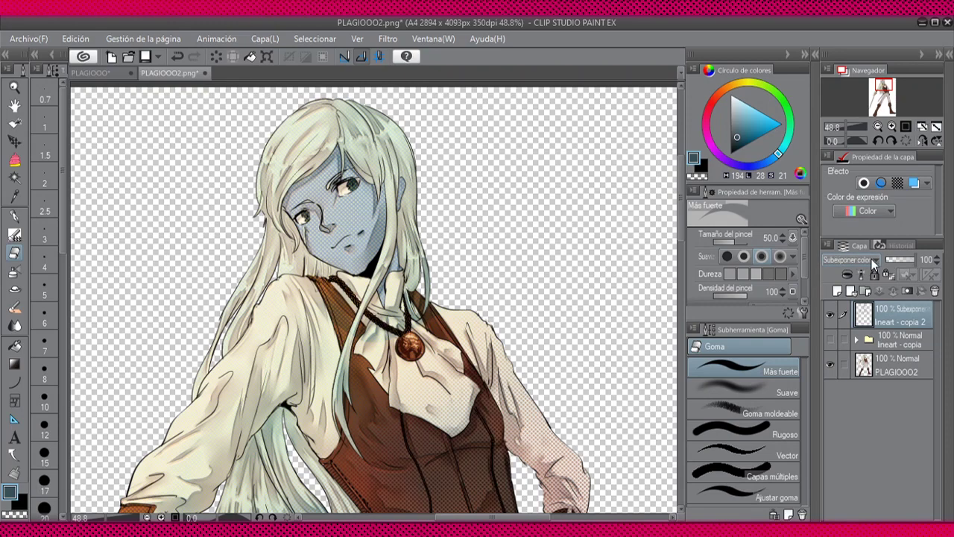
scroll(873, 261, "down", 2)
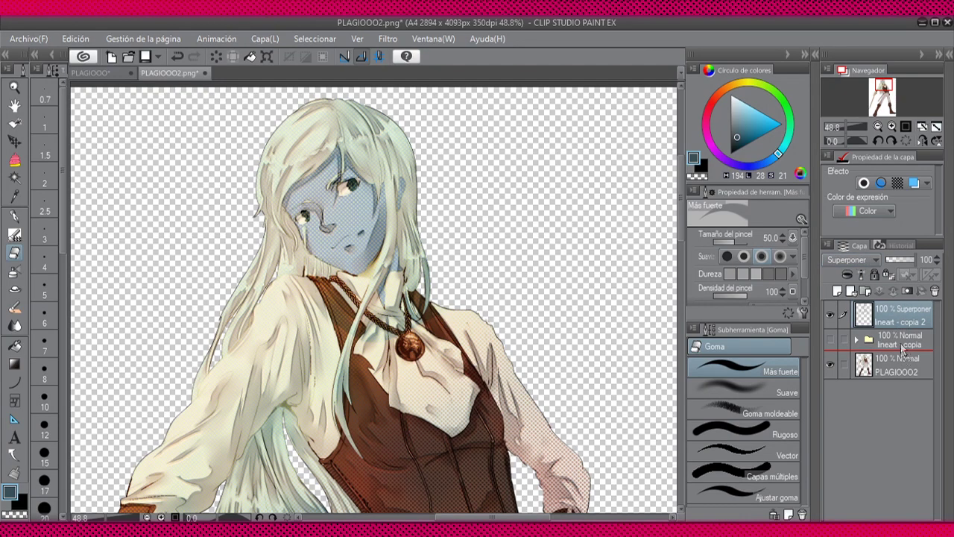
scroll(872, 260, "down", 2)
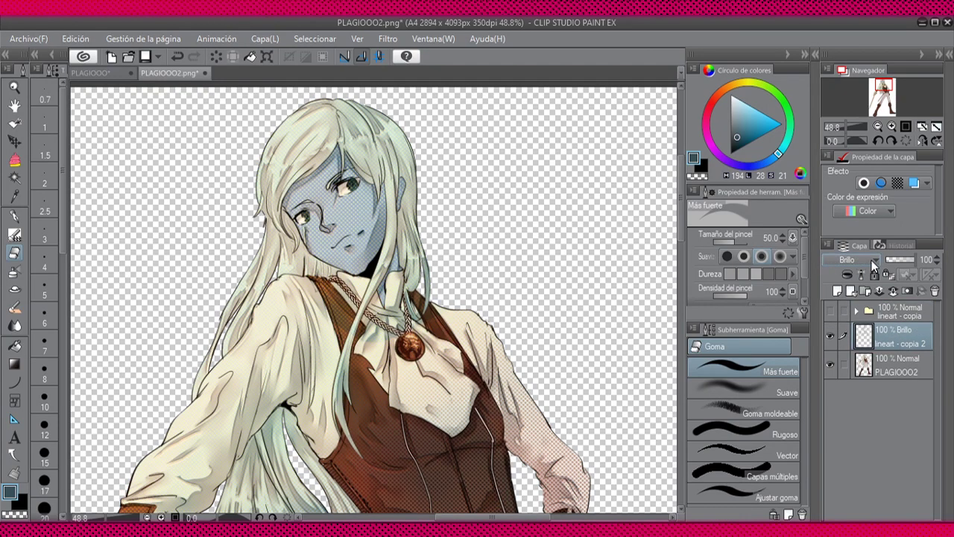
Step: Lock the transparent pixels of lineart - copia 2 and recolour its lines with the De primer plano a fondo gradient from dark blue-grey to dark brown
left_click(14, 364)
left_click(14, 381)
left_click_drag(228, 131, 475, 263)
scroll(309, 294, "down", 5)
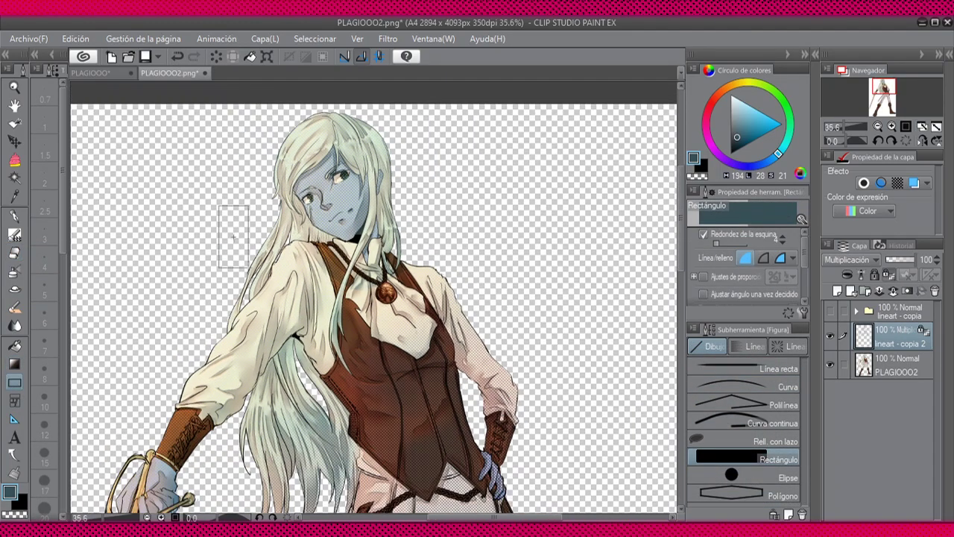
scroll(309, 294, "up", 3)
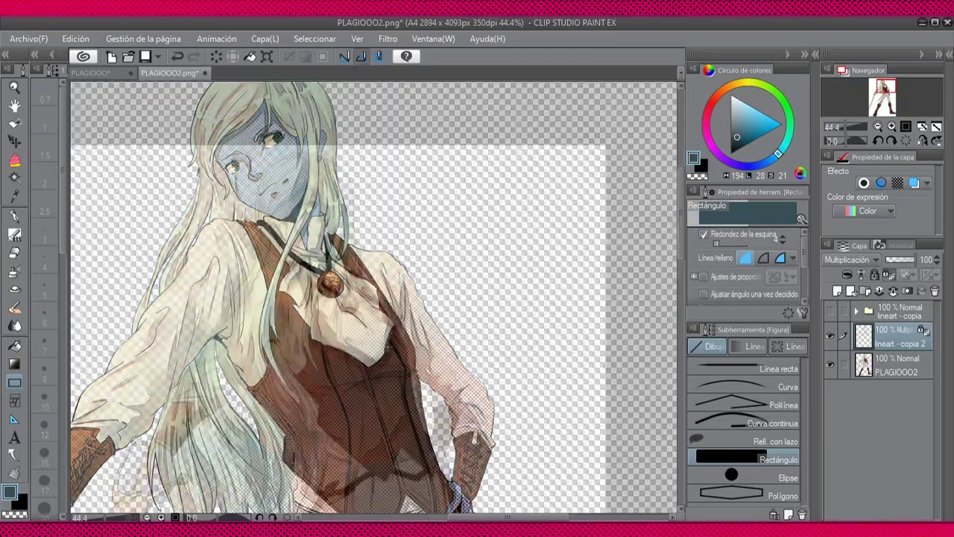
scroll(309, 294, "down", 4)
left_click(15, 363)
key("ctrl+0")
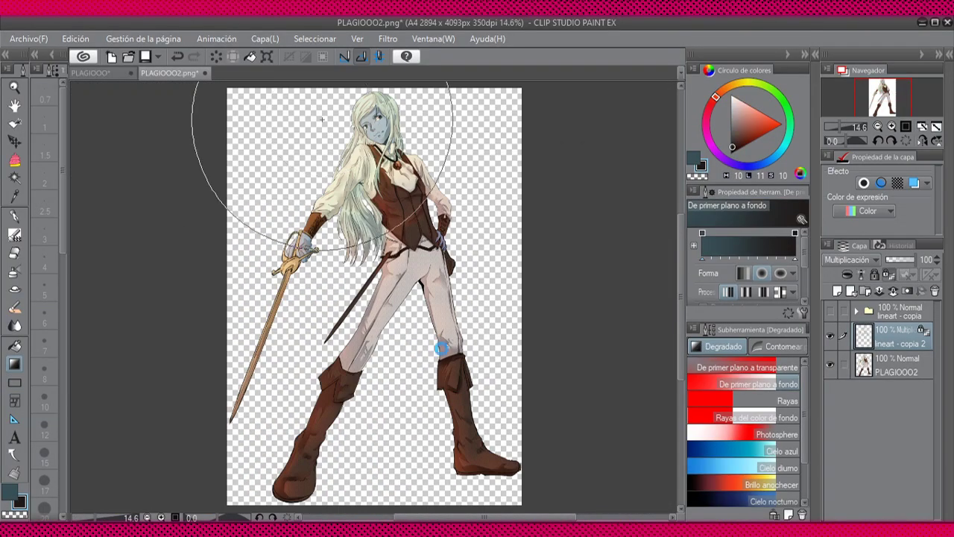
scroll(438, 309, "up", 3)
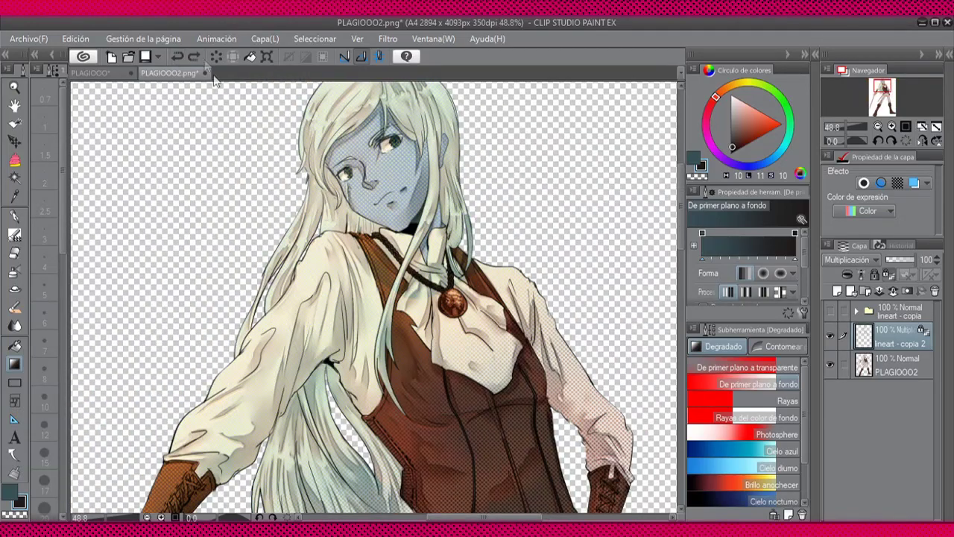
Step: Lasso the necklace cord, the vest's seam lines and the belt, and invert the selection
left_click(14, 159)
left_click(747, 401)
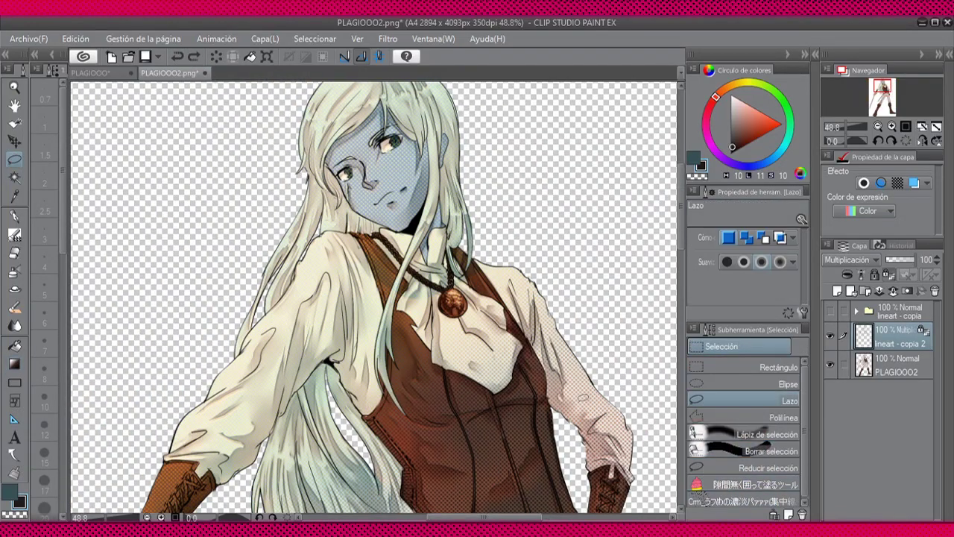
left_click_drag(451, 515, 448, 362)
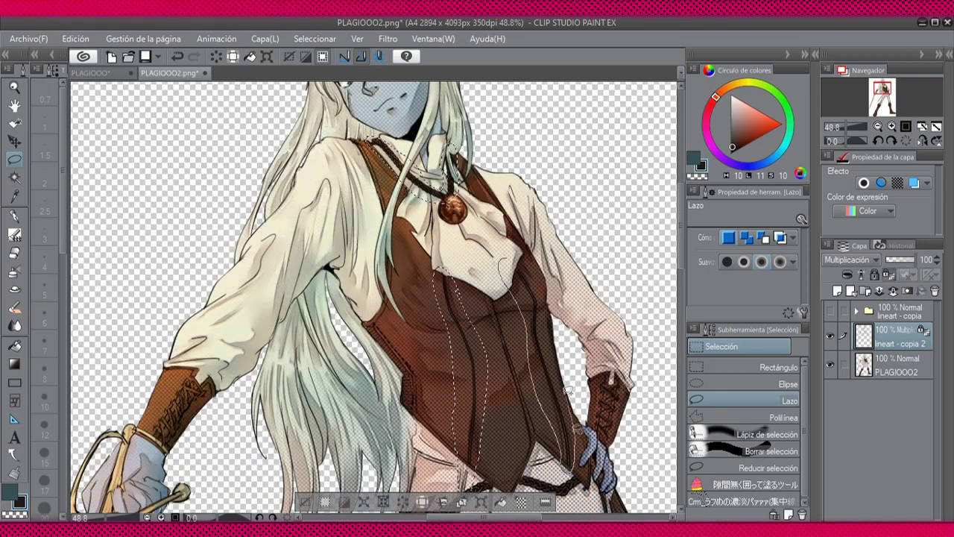
left_click_drag(567, 390, 419, 402)
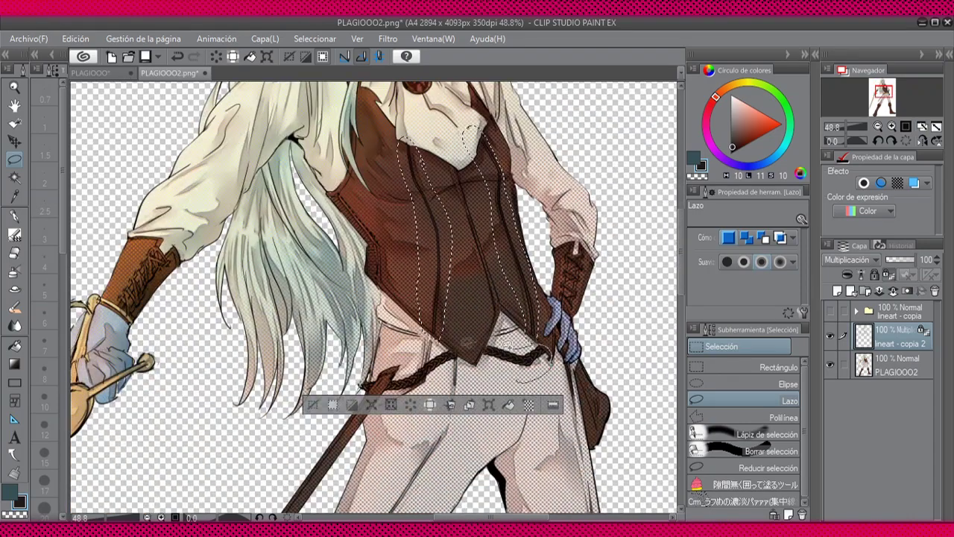
left_click_drag(551, 357, 358, 384)
key("ctrl+0")
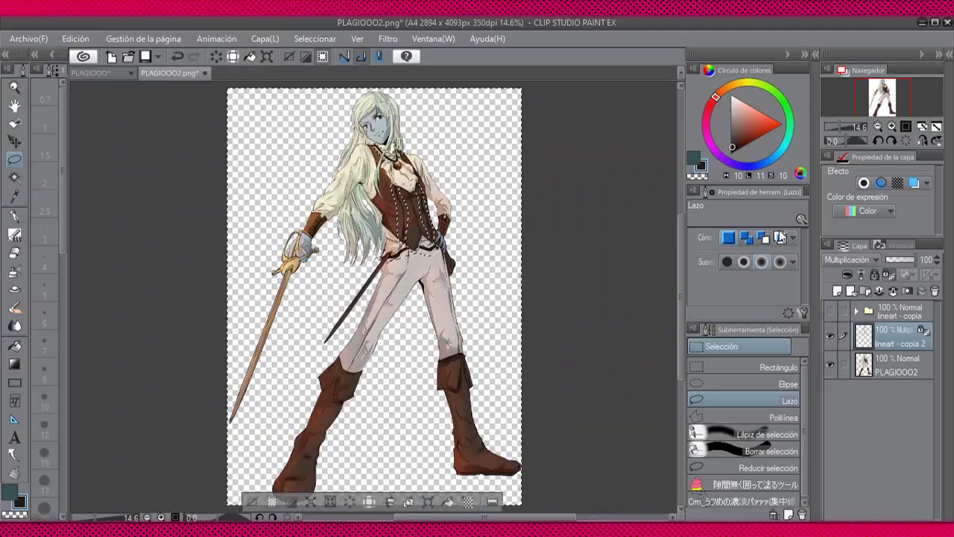
Step: Recolour the line art inside the active selection with a linear De primer plano a fondo gradient
key("g")
scroll(377, 299, "up", 5)
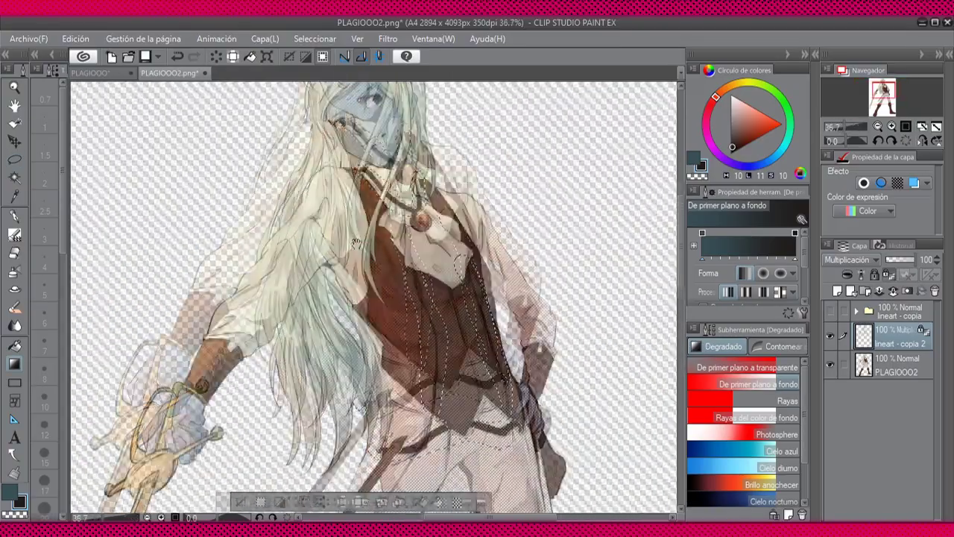
key("ctrl+0")
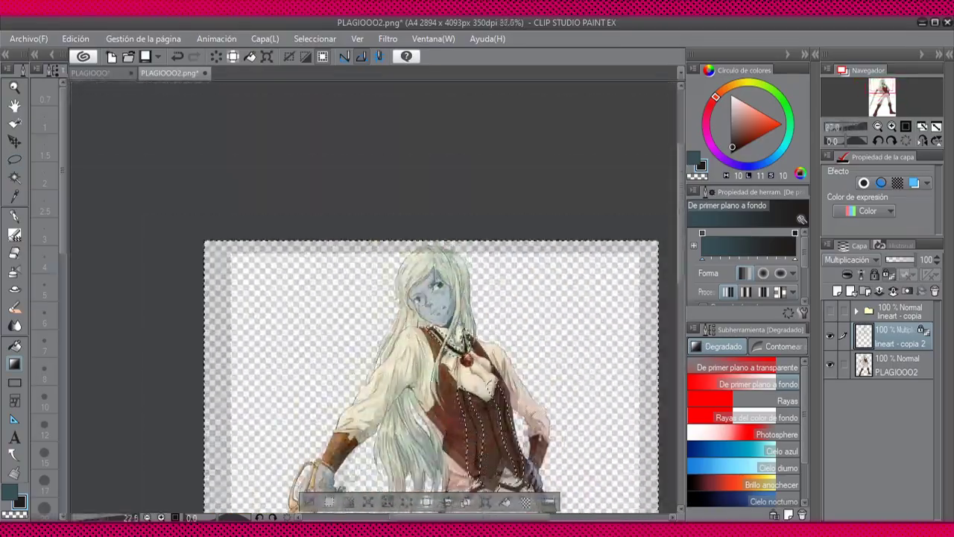
scroll(365, 298, "up", 1)
scroll(417, 179, "up", 1)
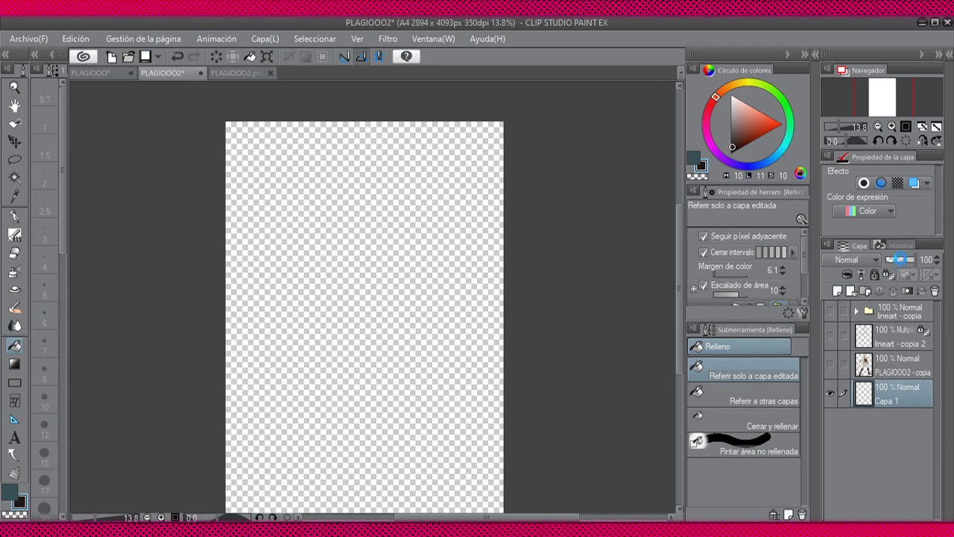
Step: Fill the bottom layer Capa 1 with light grey and add a white border effect 9.0 thick to the PLAGIOOO2 - copia layer
key("alt+BackSpace")
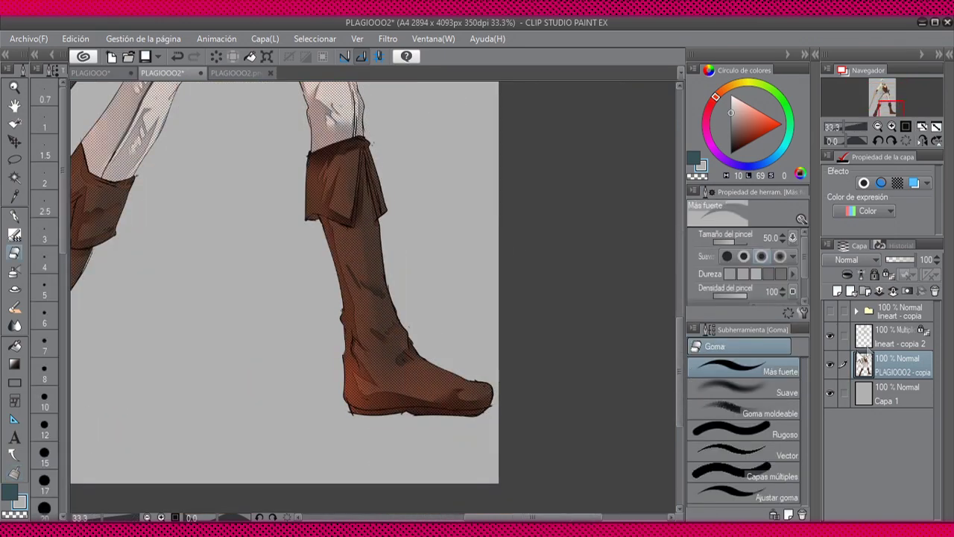
left_click(868, 343)
left_click(863, 373)
scroll(469, 380, "down", 4)
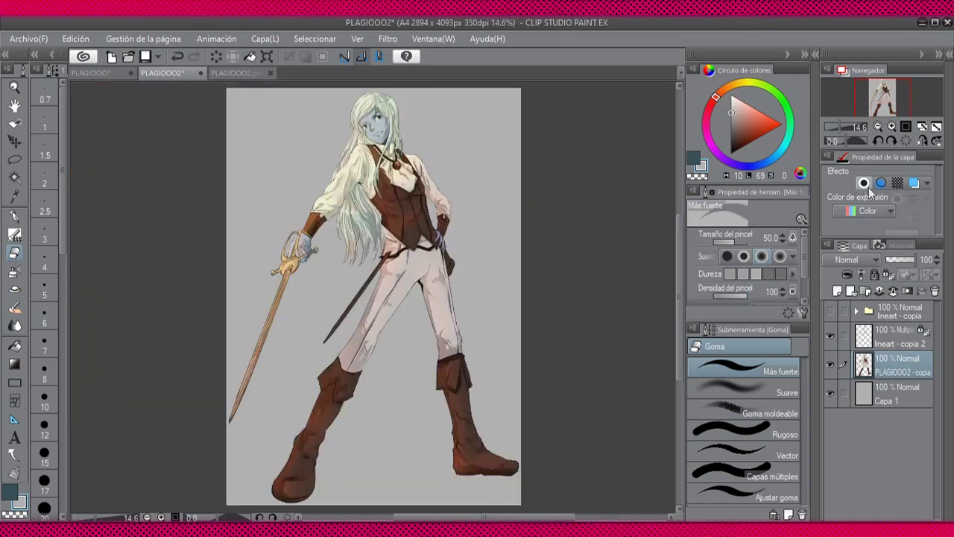
left_click(864, 183)
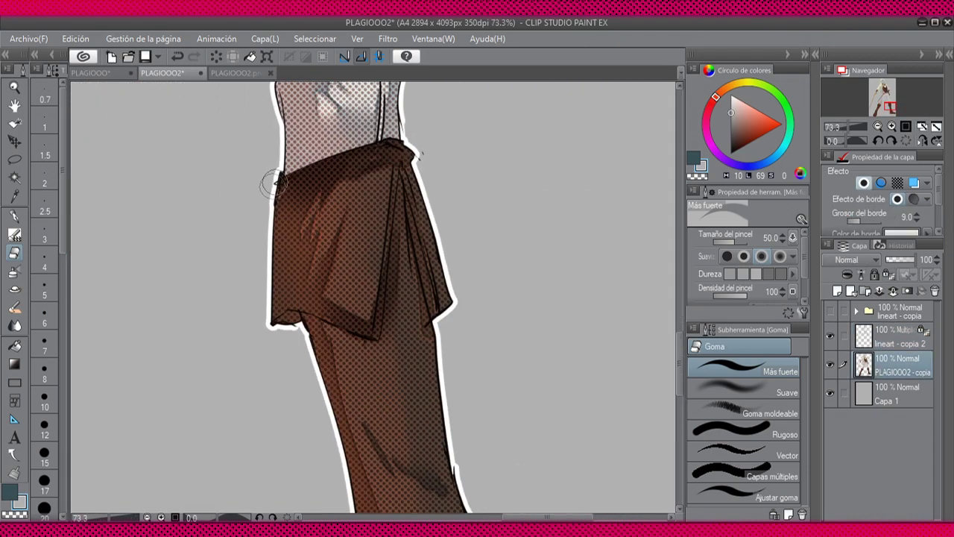
Step: Erase the stray marks around both boots on the line art and character layers with the Más fuerte eraser at size 50
key("alt+bracketright")
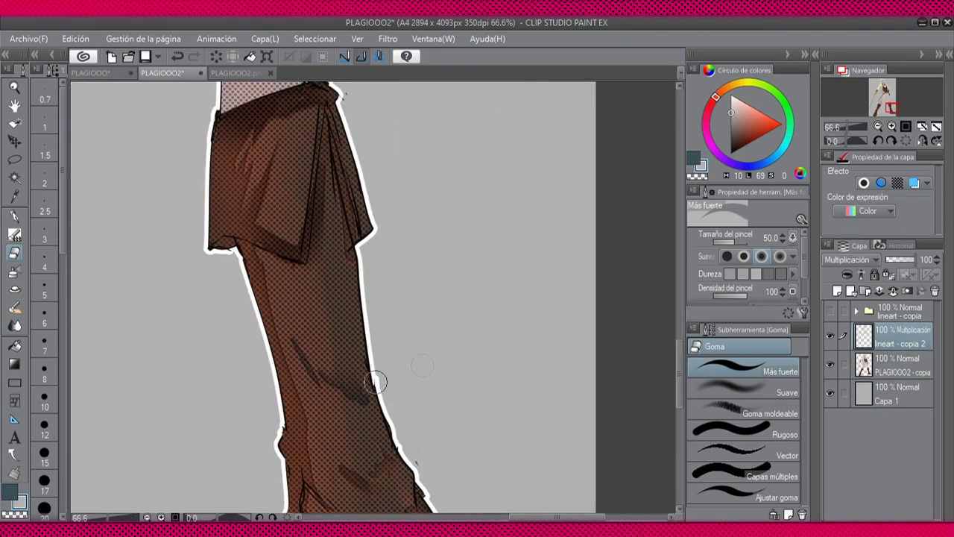
key("alt+bracketleft")
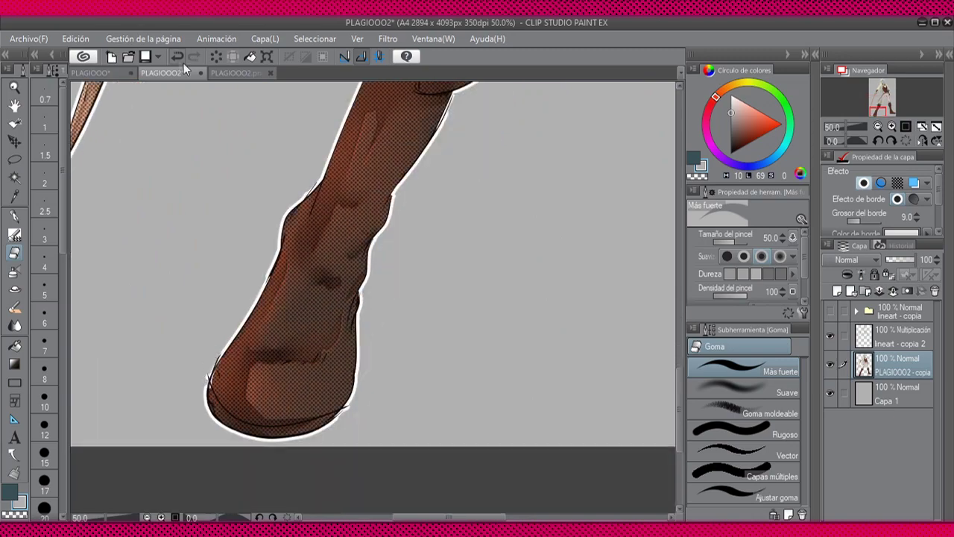
left_click(179, 58)
left_click(880, 363)
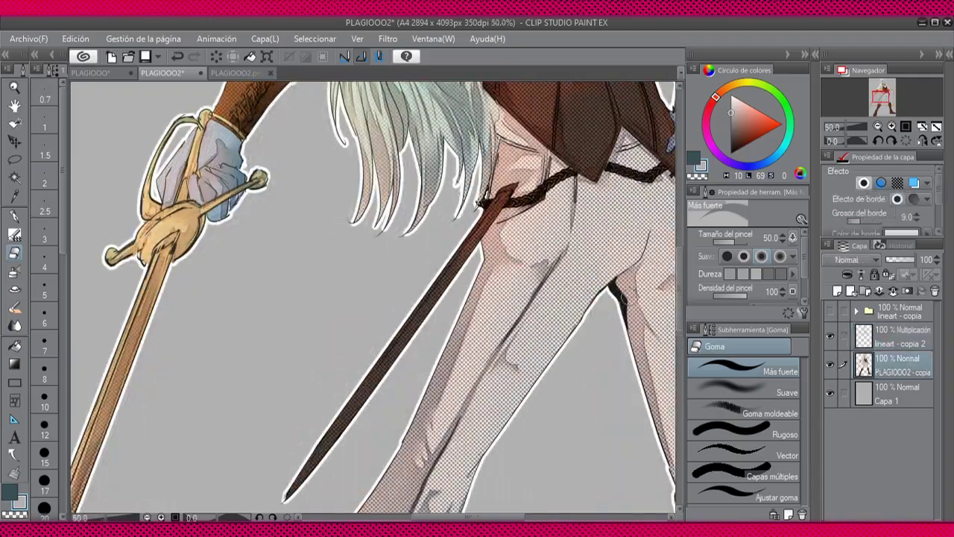
Step: Try to extend the colour at the lower hair tips with the G pen at size 50 and the enclose-and-fill tool
scroll(223, 216, "up", 3)
key("p")
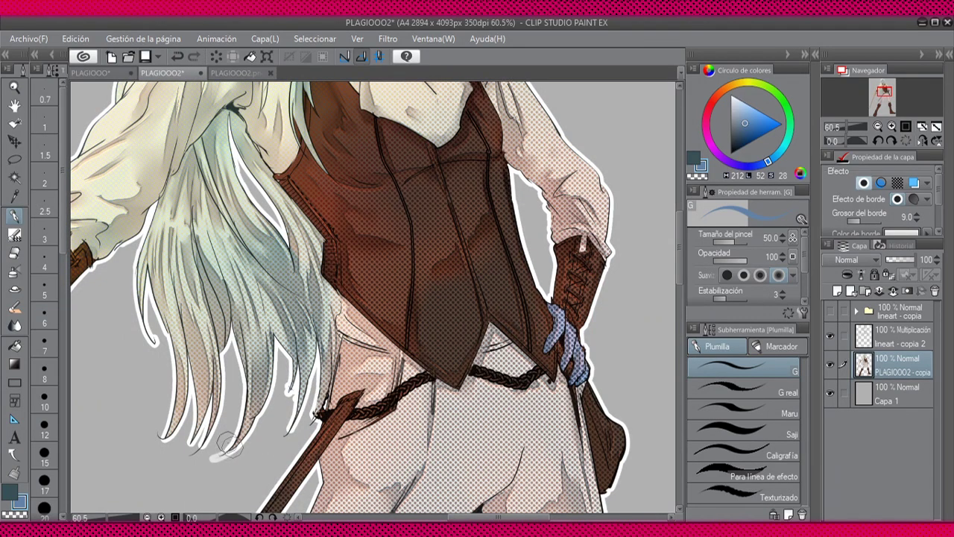
key("m")
left_click_drag(160, 417, 249, 465)
key("ctrl+z")
key("p")
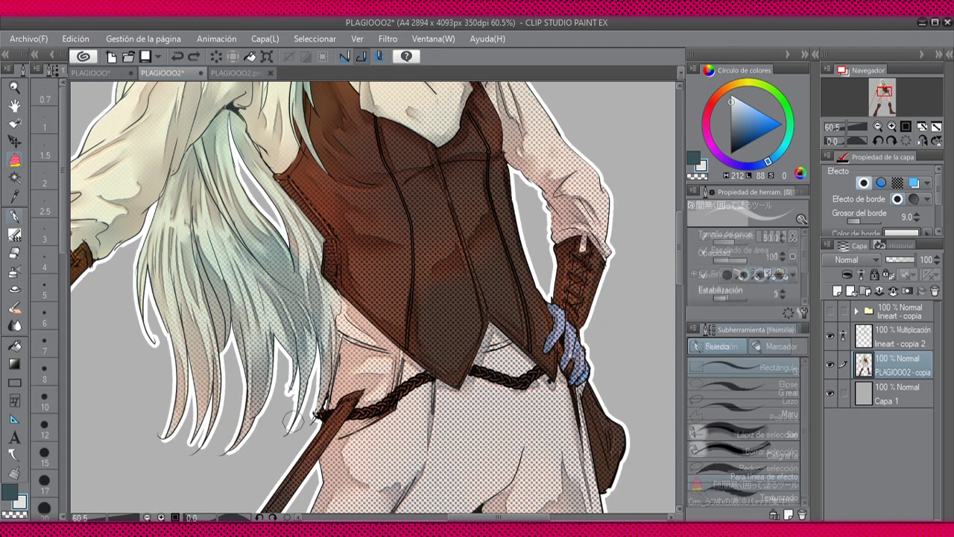
Step: Erase the overshooting line ends at the lower hair tips on the line art and character layers with the Más fuerte eraser
key("alt+bracketright")
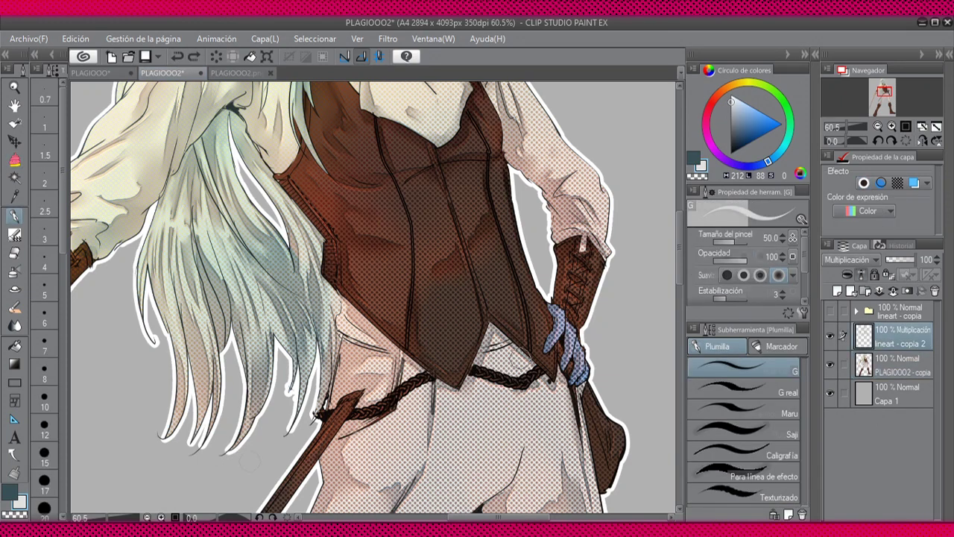
key("e")
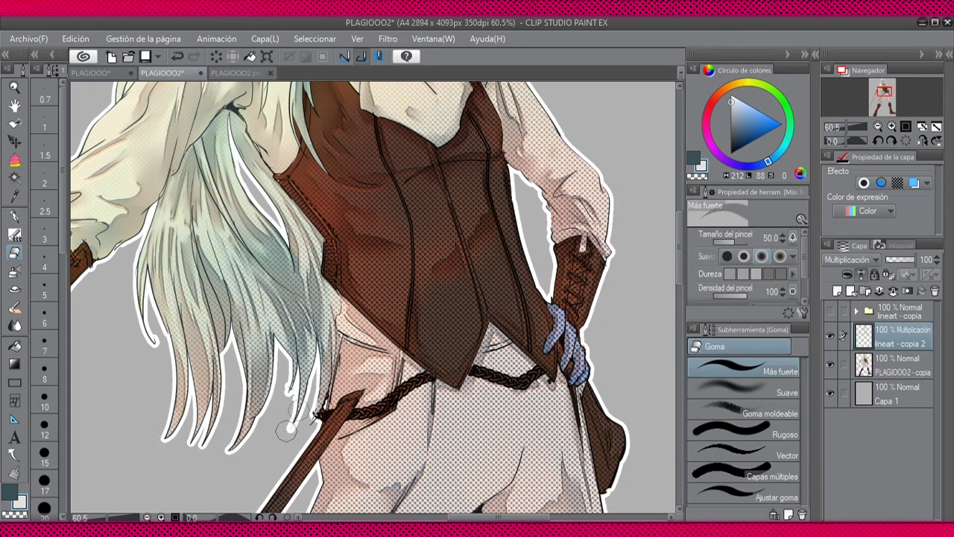
key("alt+bracketleft")
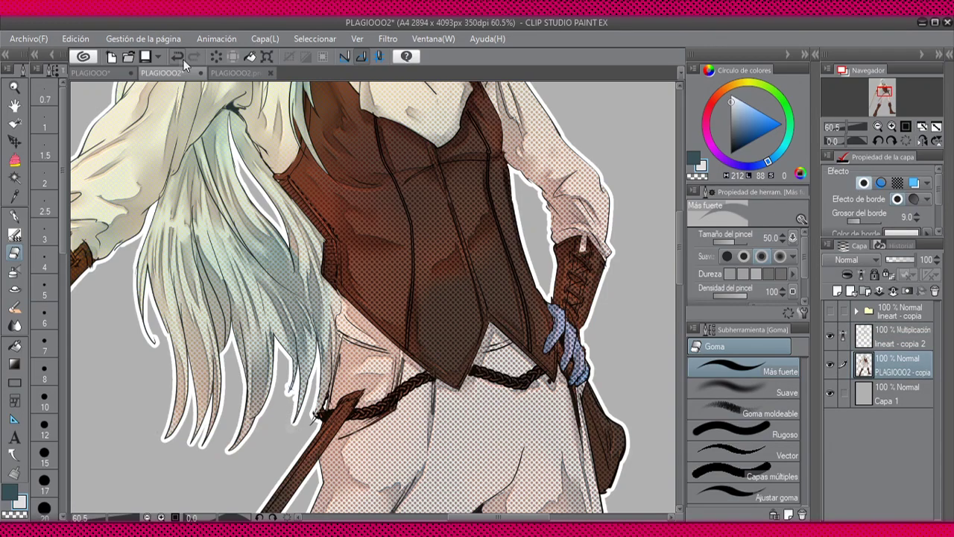
scroll(287, 385, "down", 3)
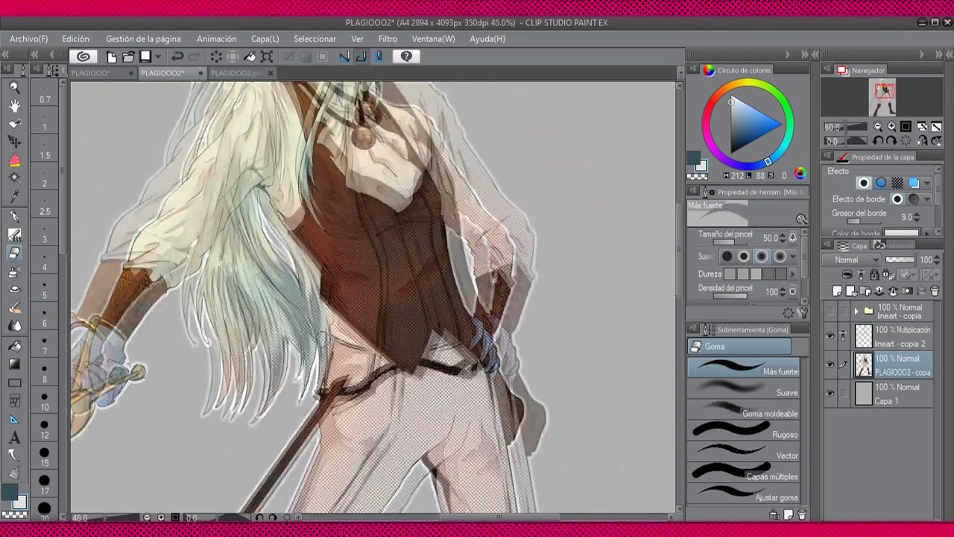
Step: Set the thickness of the white border effect on the PLAGIOOO2 - copia layer to 5.4
scroll(345, 257, "up", 2)
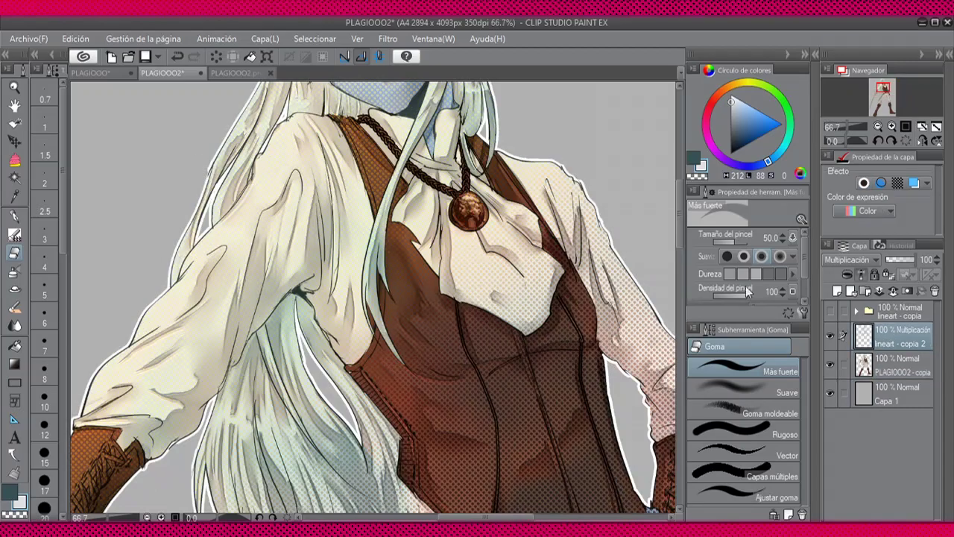
scroll(214, 111, "down", 1)
scroll(415, 230, "up", 1)
scroll(197, 153, "down", 3)
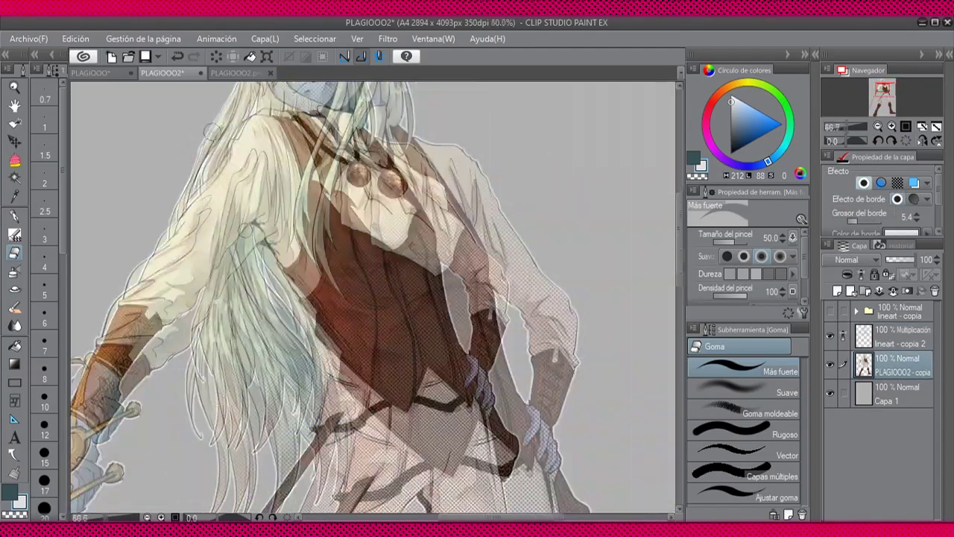
scroll(148, 405, "up", 2)
key("ctrl+0")
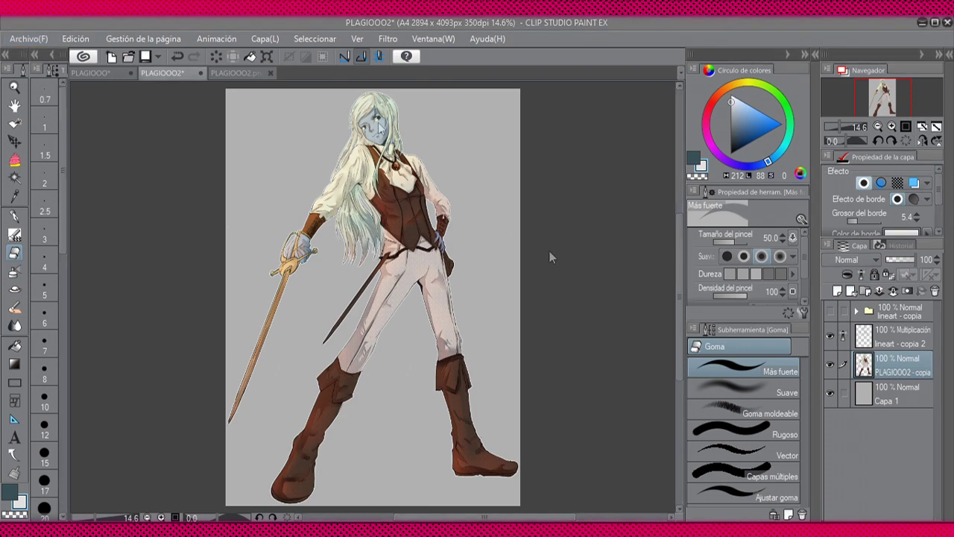
Step: Duplicate the coloured line art layer lineart - copia 2 in Multiplicación mode
key("ctrl+j")
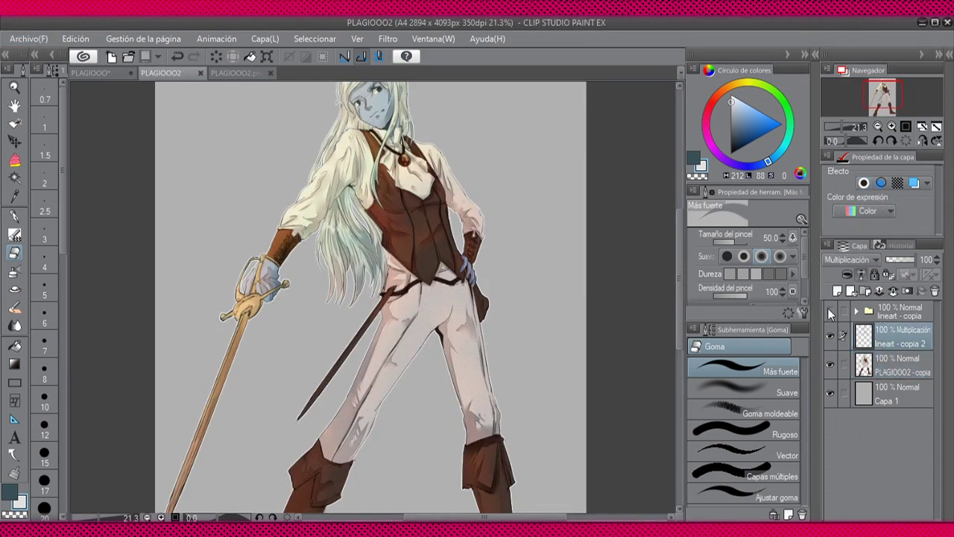
scroll(379, 119, "up", 3)
left_click(830, 364)
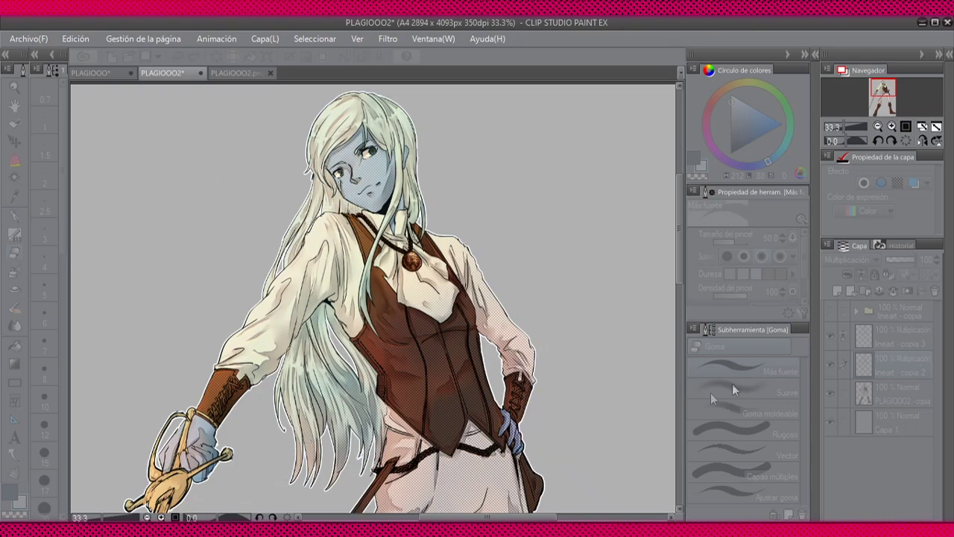
Step: Lower the lineart - copia 3 layer to 58% opacity and cover the canvas with a dot tone layer above Capa 1
key("Return")
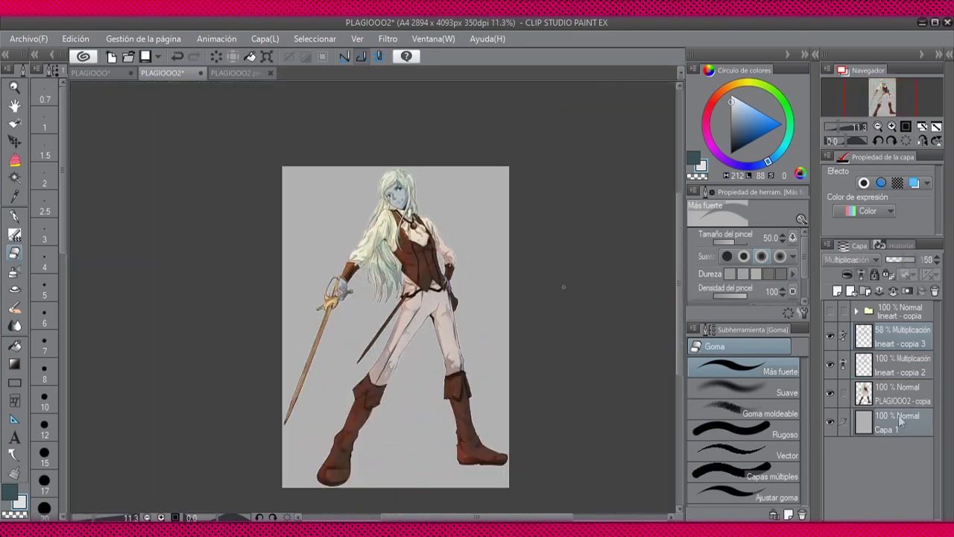
left_click(898, 422)
key("m")
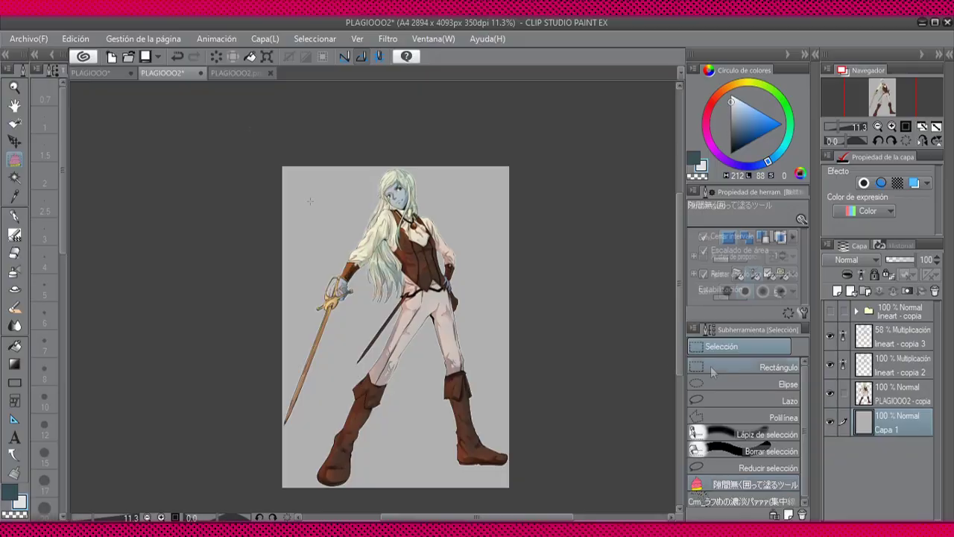
key("ctrl+a")
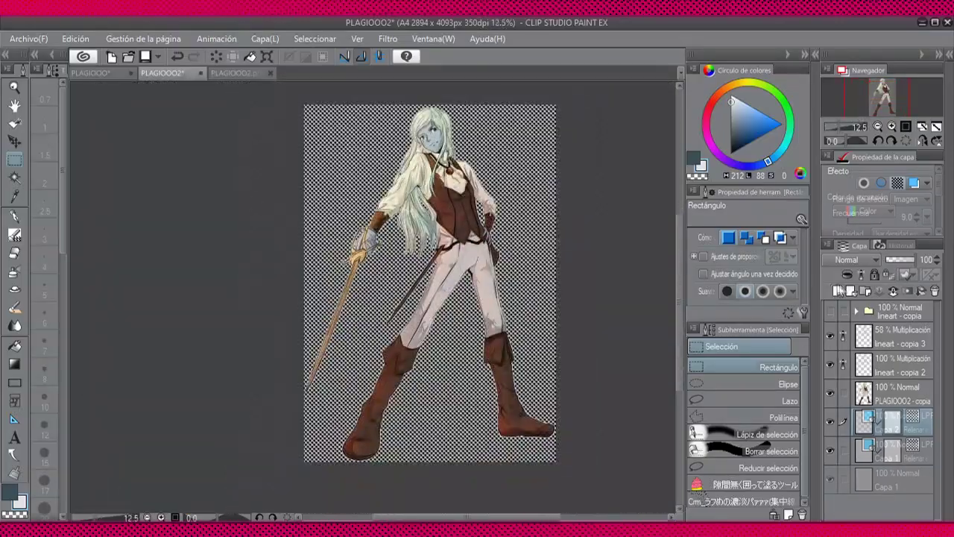
left_click(911, 453)
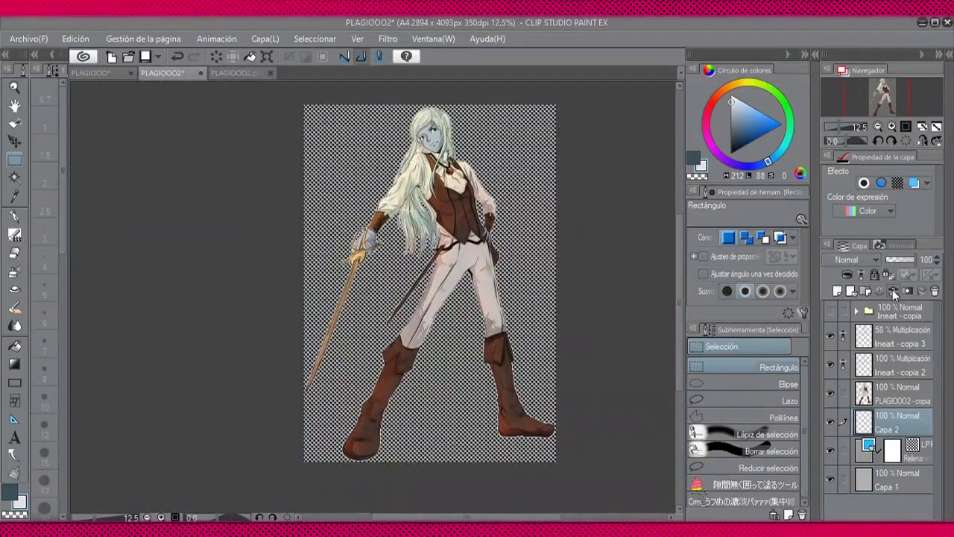
Step: Fill the Capa 1 background with a De primer plano a fondo gradient between teal at the upper left and light orange at the lower right
left_click(15, 364)
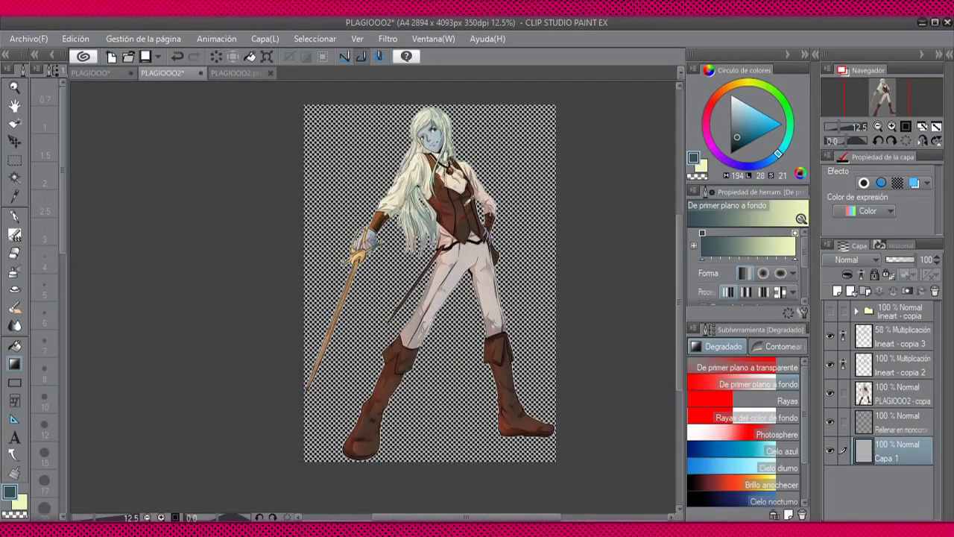
left_click(701, 165)
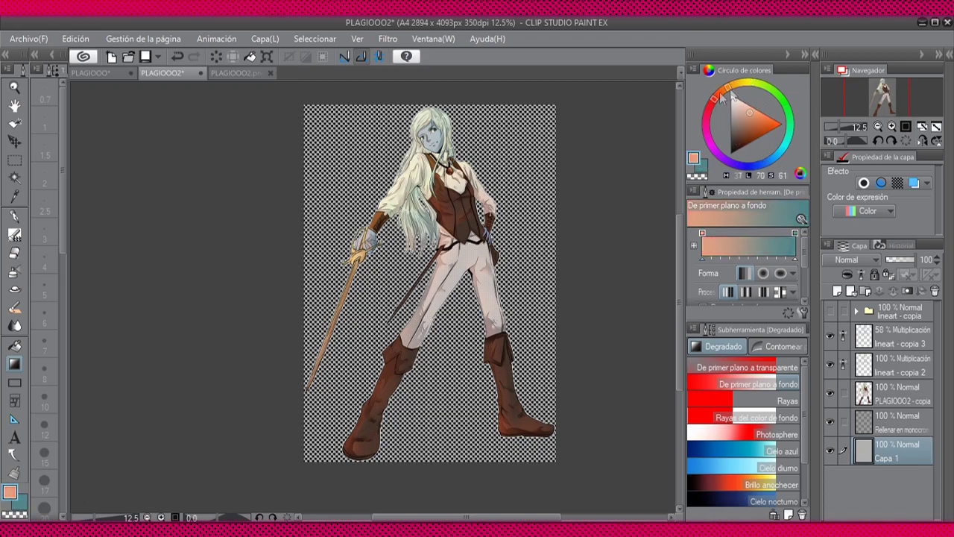
left_click_drag(292, 117, 462, 358)
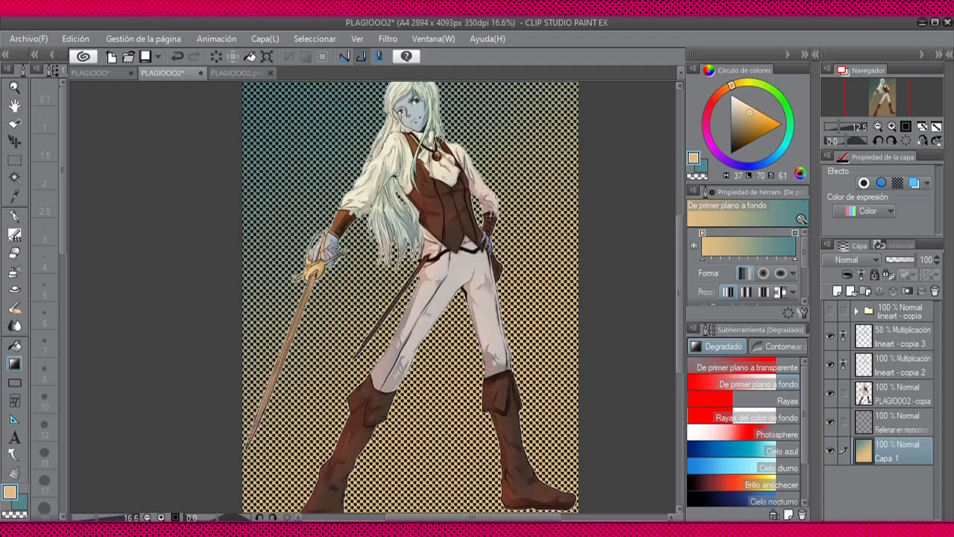
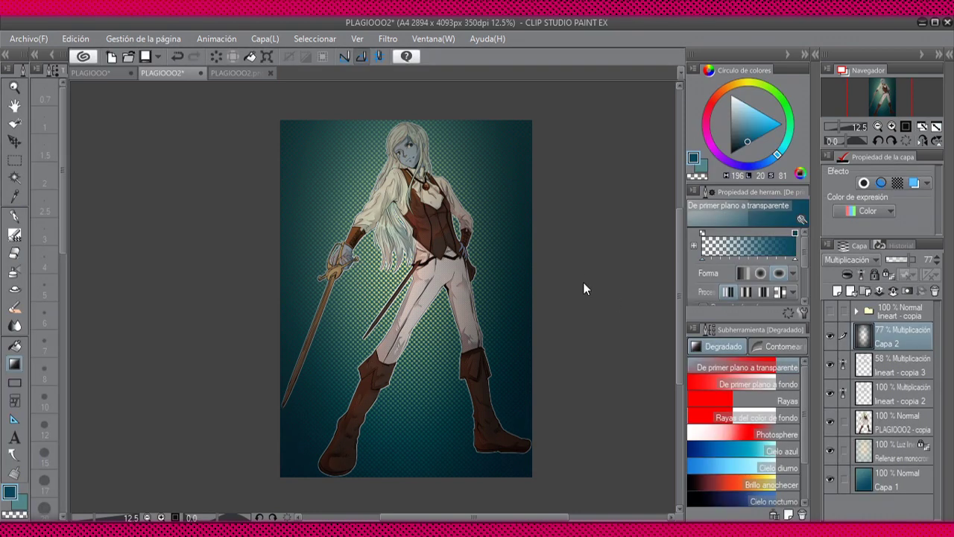
Step: Stretch the Capa 2 vignette slightly outward past the canvas's lower-left corner
key("ctrl+t")
left_click_drag(305, 462, 280, 459)
key("Return")
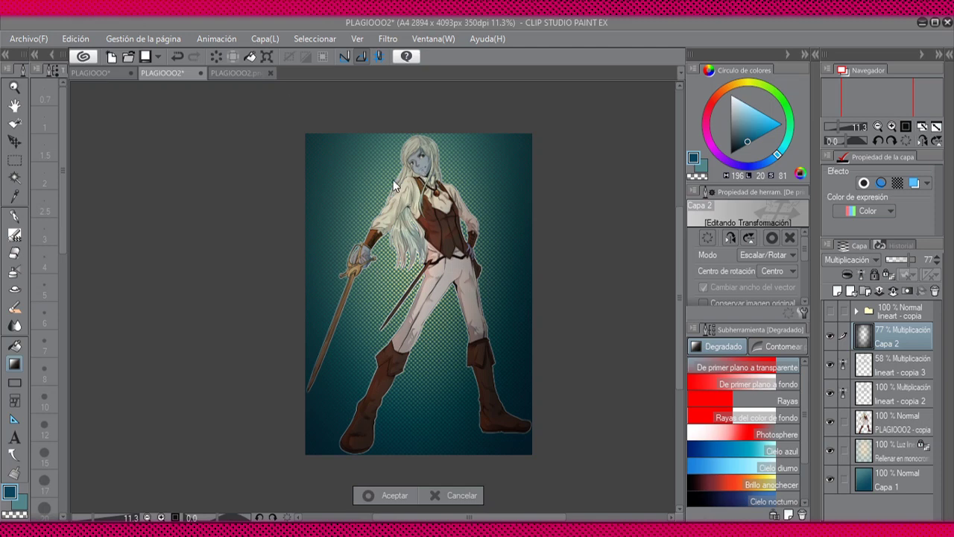
left_click(14, 177)
key("m")
left_click(406, 166)
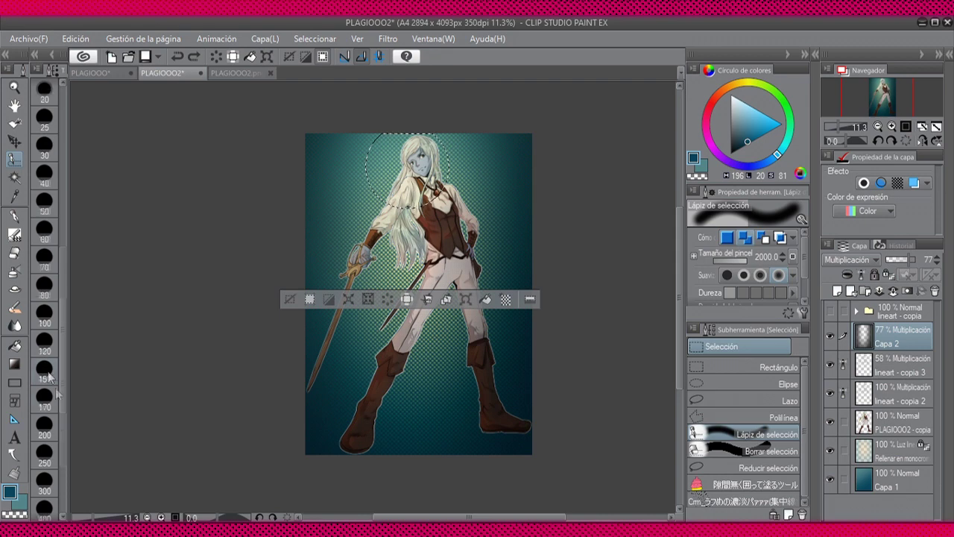
scroll(49, 378, "down", 3)
key("ctrl+d")
Step: Try to clear the vignette along the sword with the Lápiz de selección at size 600 and darken it again with the Suave airbrush at size 500
left_click(45, 310)
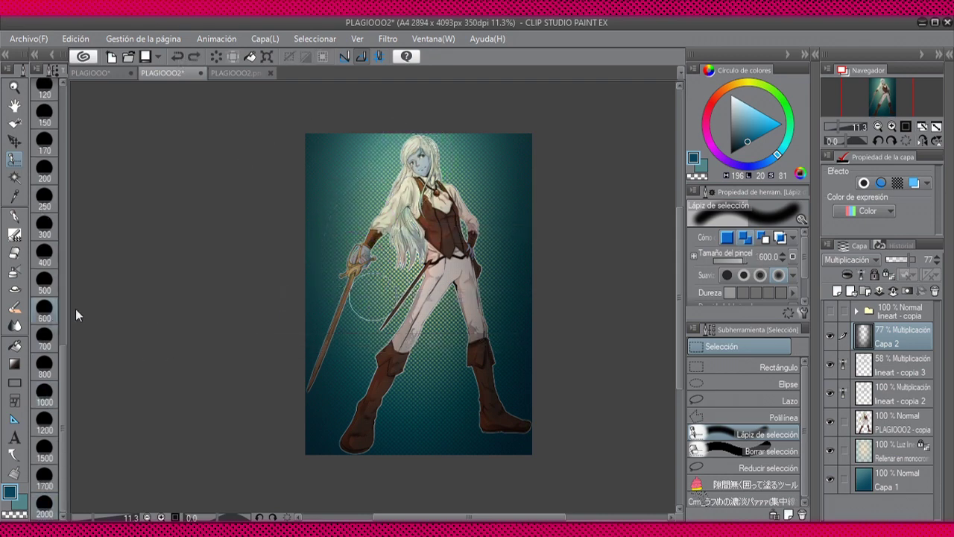
left_click(370, 295)
left_click(365, 235)
left_click_drag(357, 245, 320, 365)
scroll(331, 194, "up", 3)
scroll(332, 195, "down", 4)
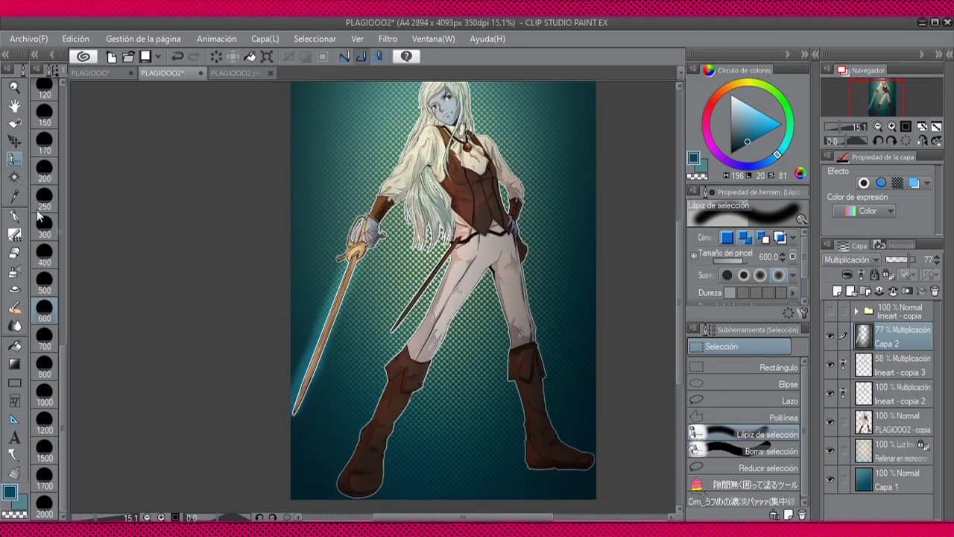
key("b")
left_click_drag(304, 368, 294, 405)
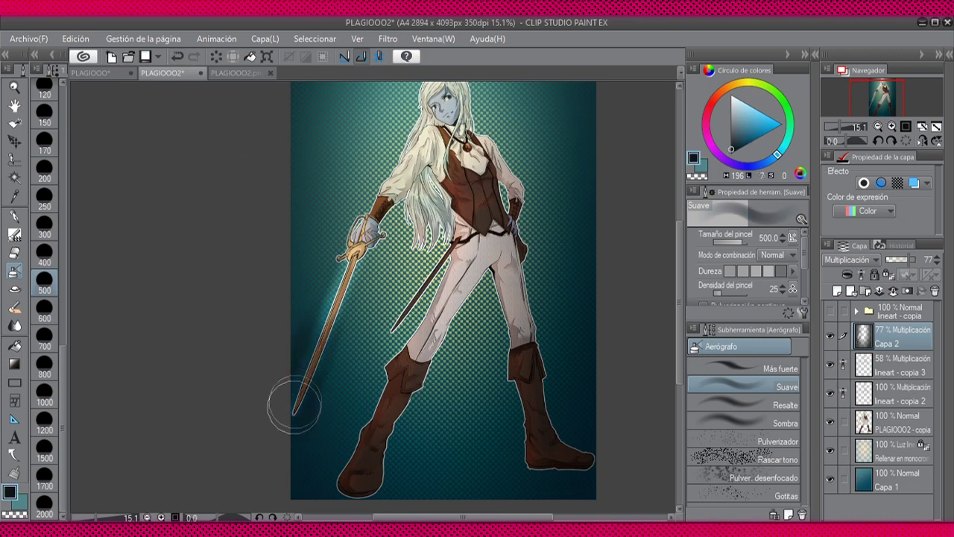
Step: Try soft selections around the sword hand with the Lápiz de selección at sizes 600 and 300
key("m")
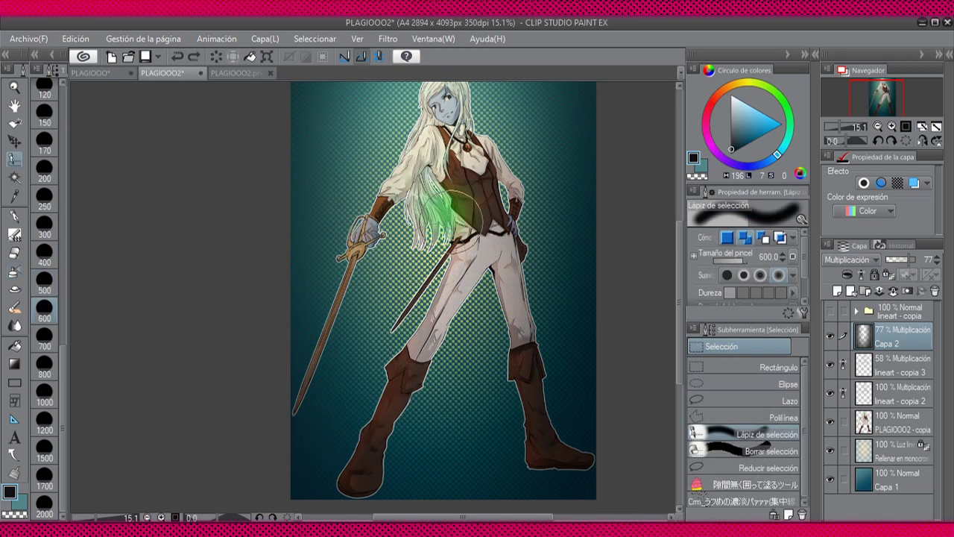
scroll(369, 354, "down", 1)
left_click_drag(395, 175, 363, 256)
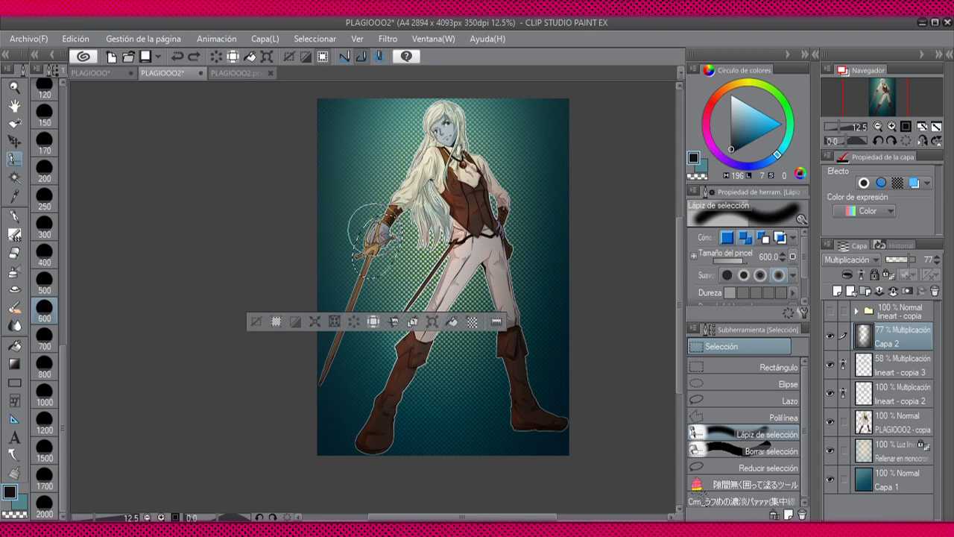
left_click(43, 227)
key("ctrl+d")
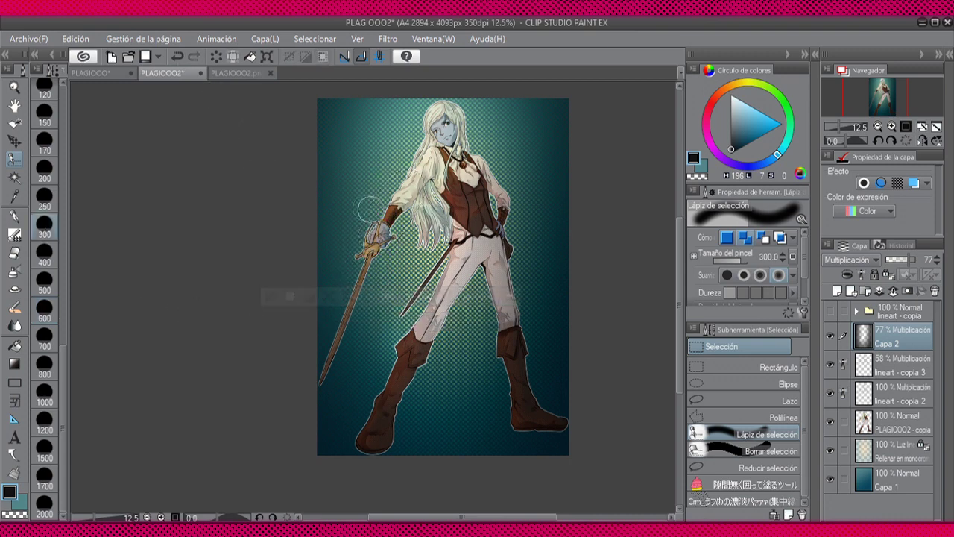
key("ctrl+z")
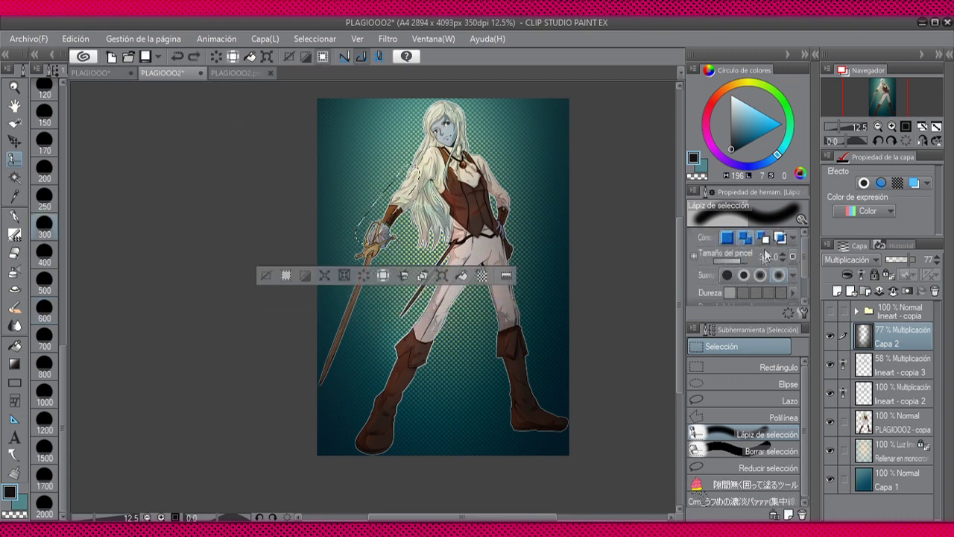
scroll(804, 266, "down", 2)
key("ctrl+d")
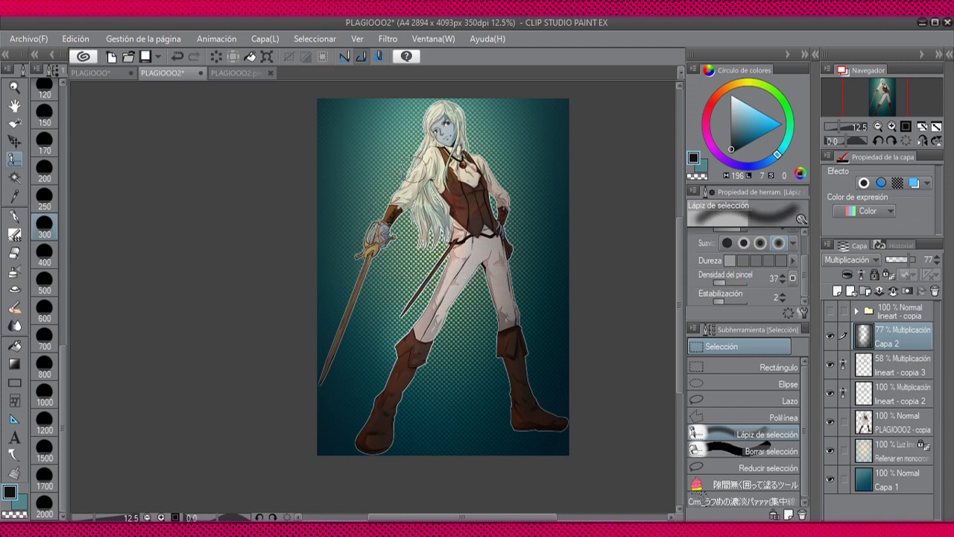
key("ctrl+z")
Step: Try to lighten the vignette along the sword blade with the Lápiz de selección at size 300 and density 19
left_click(721, 283)
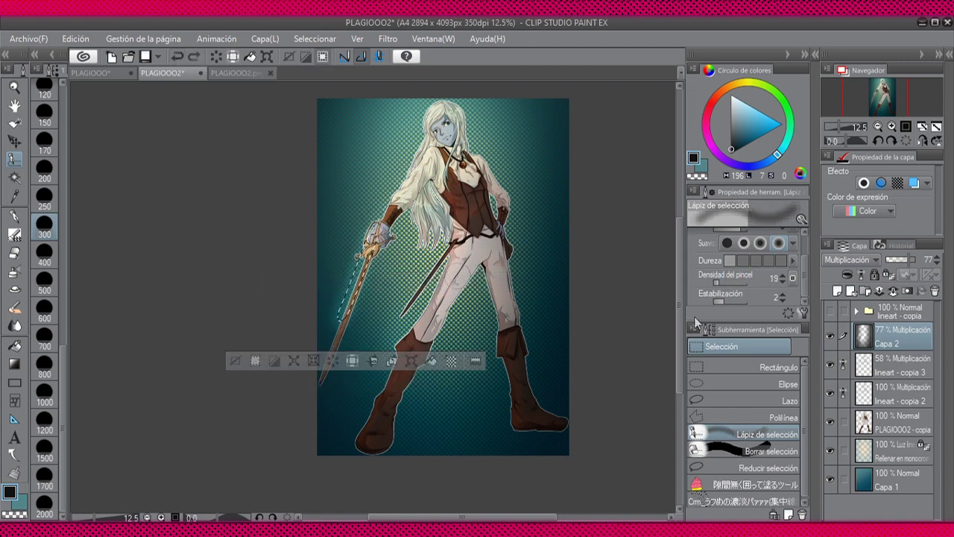
left_click_drag(372, 236, 348, 306)
mouse_move(365, 233)
left_mouse_down()
mouse_move(315, 368)
mouse_move(322, 384)
left_mouse_up()
key("ctrl+d")
Step: Try to soften the vignette beside the sword with Punta del dedo at size 1700 and the Suave airbrush at size 1200, and undo the strokes
left_click(14, 271)
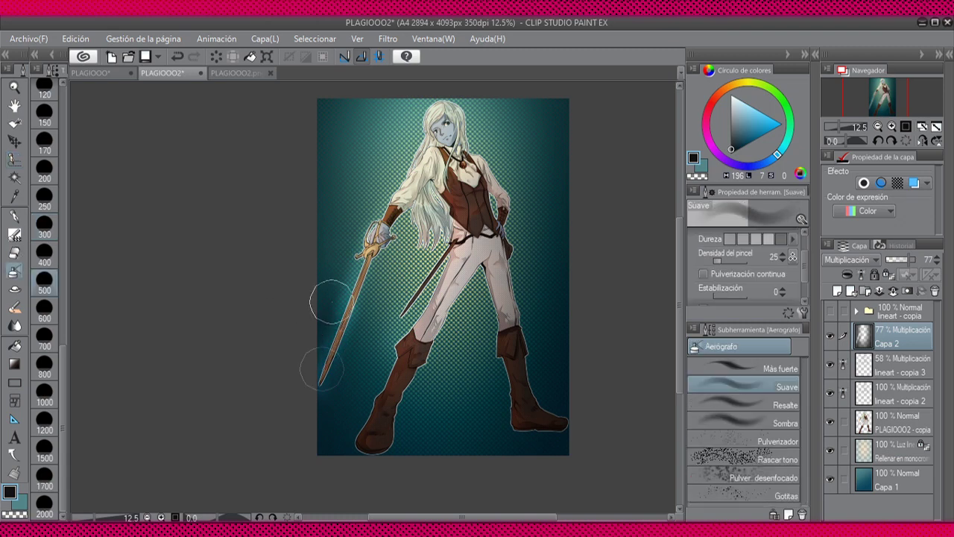
left_click(14, 325)
left_click(44, 475)
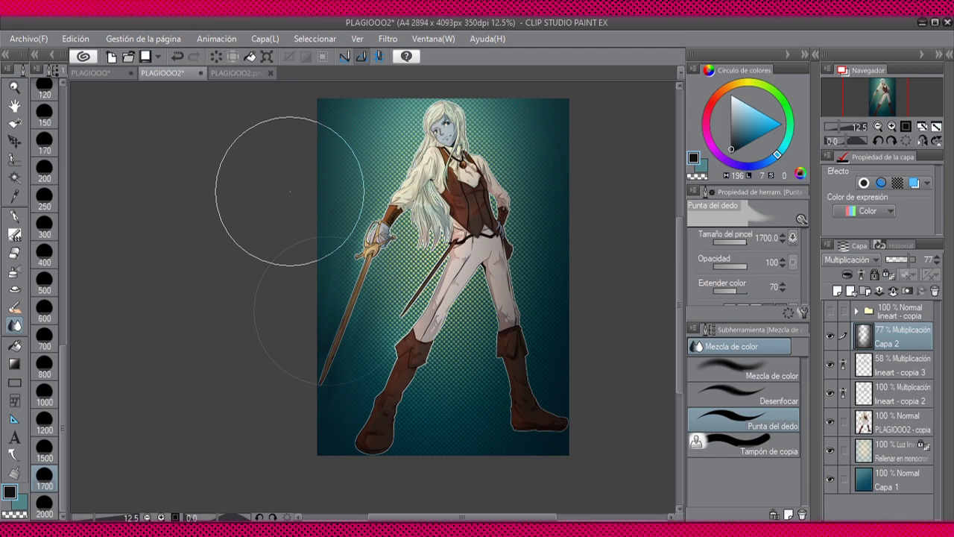
left_click(14, 271)
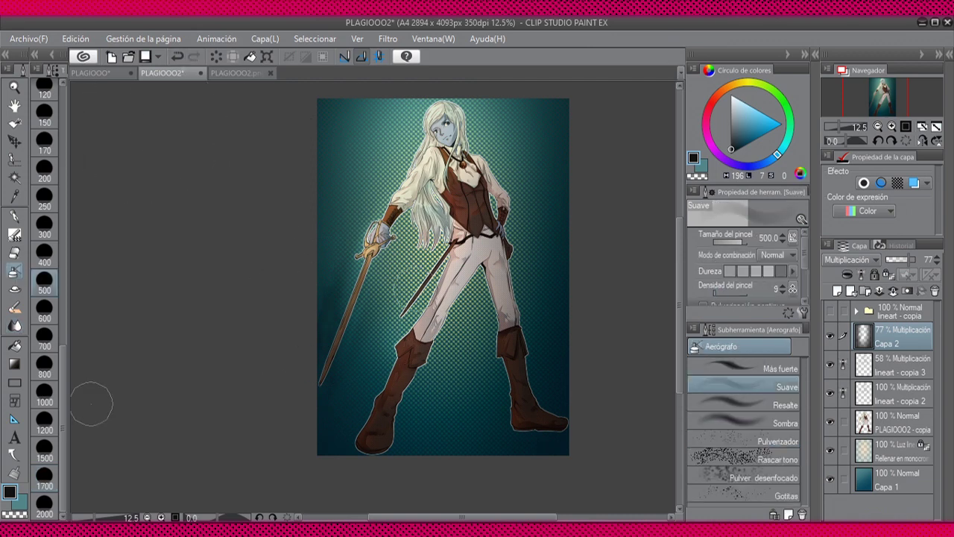
left_click(176, 56)
left_click_drag(326, 383, 325, 362)
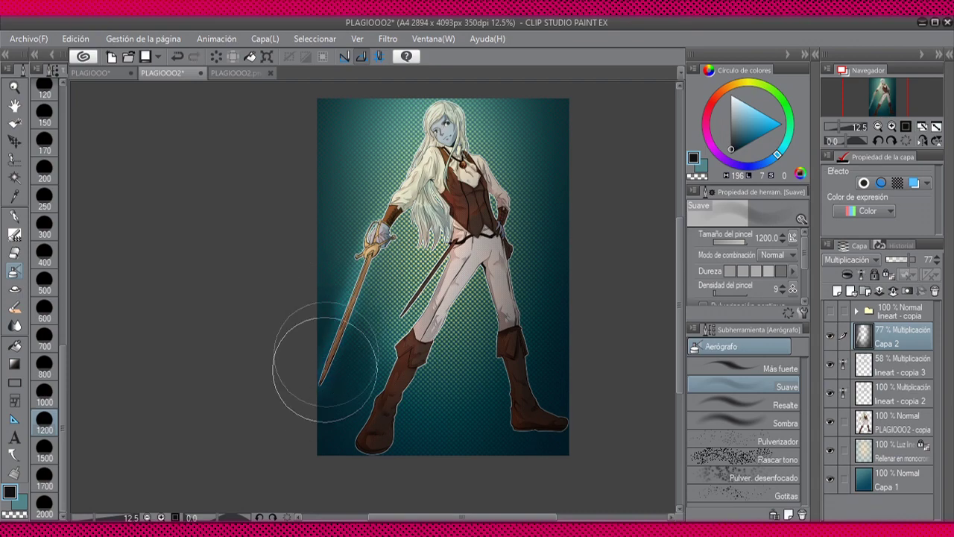
left_click(179, 58)
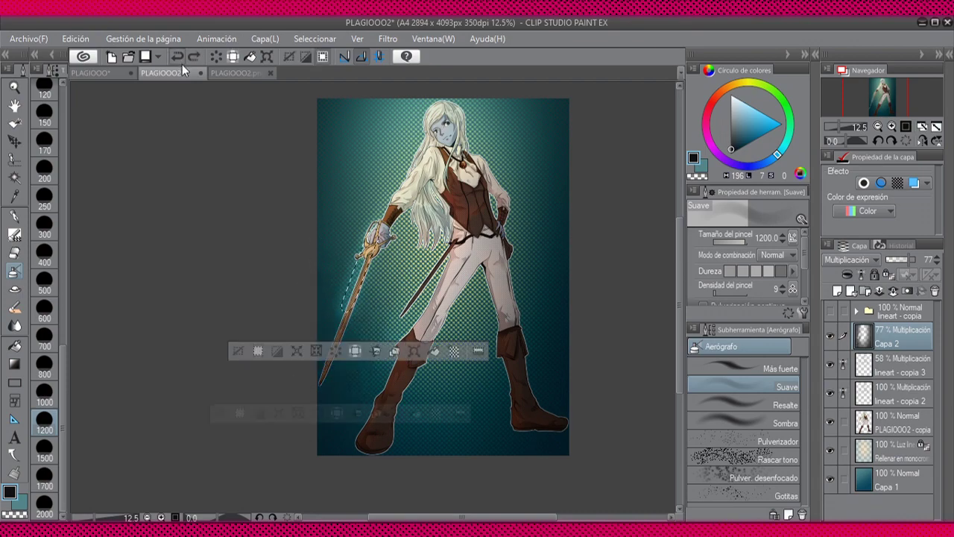
Step: Try the Capa 2 vignette directly above the PLAGIOOO2 - copia layer, and undo the move
scroll(417, 182, "up", 3)
scroll(418, 183, "down", 2)
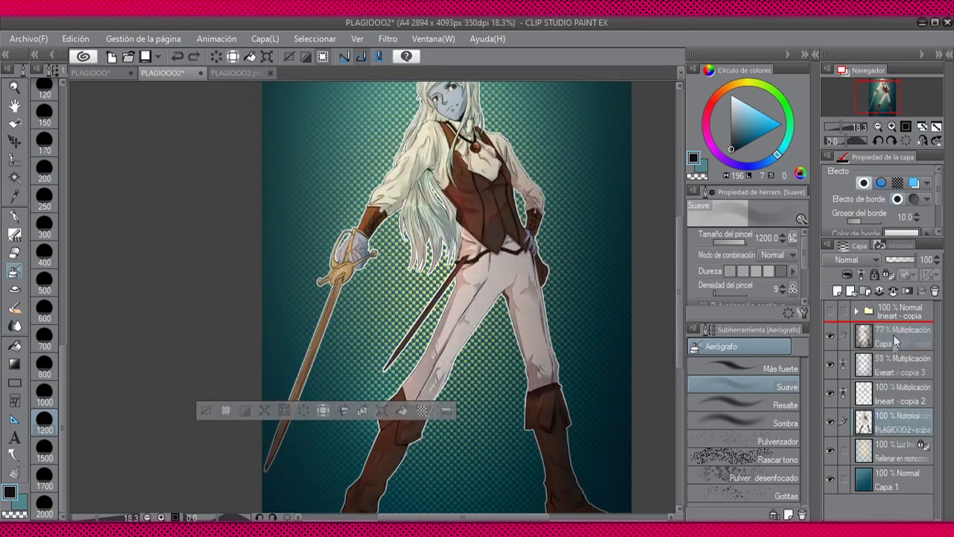
left_click_drag(898, 337, 898, 416)
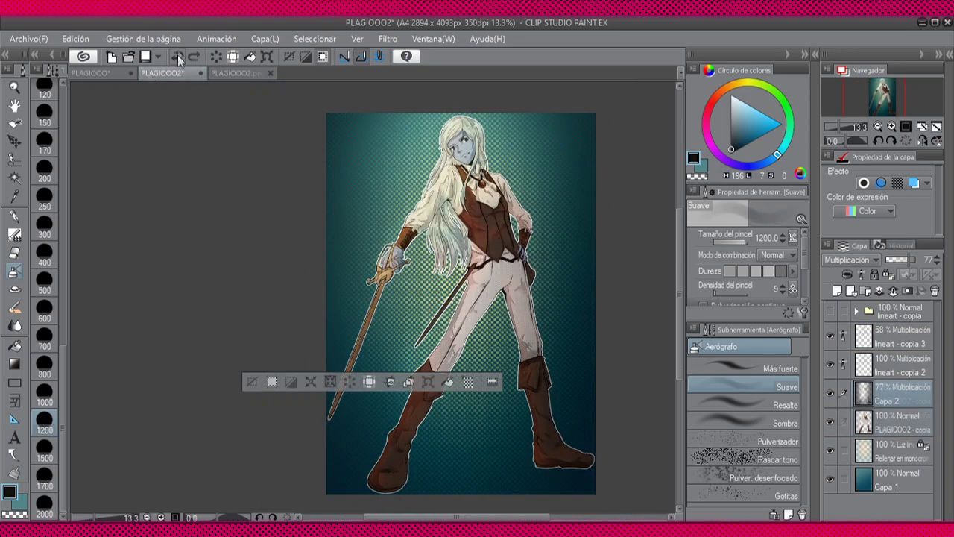
left_click(177, 55)
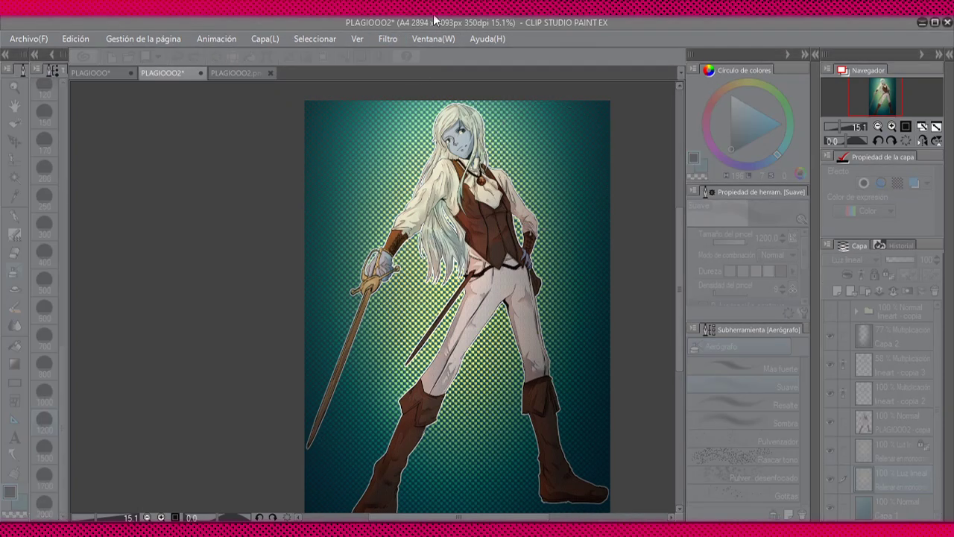
Step: Save the file with the upper Luz lineal dot layer at 42% opacity, and reduce that layer's opacity to 23%
left_click(895, 450)
left_click(900, 262)
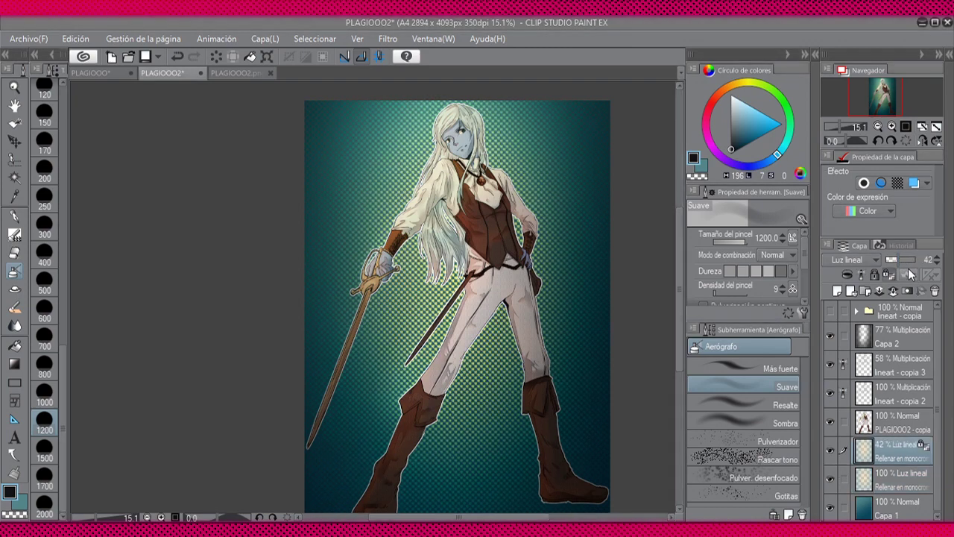
key("ctrl+s")
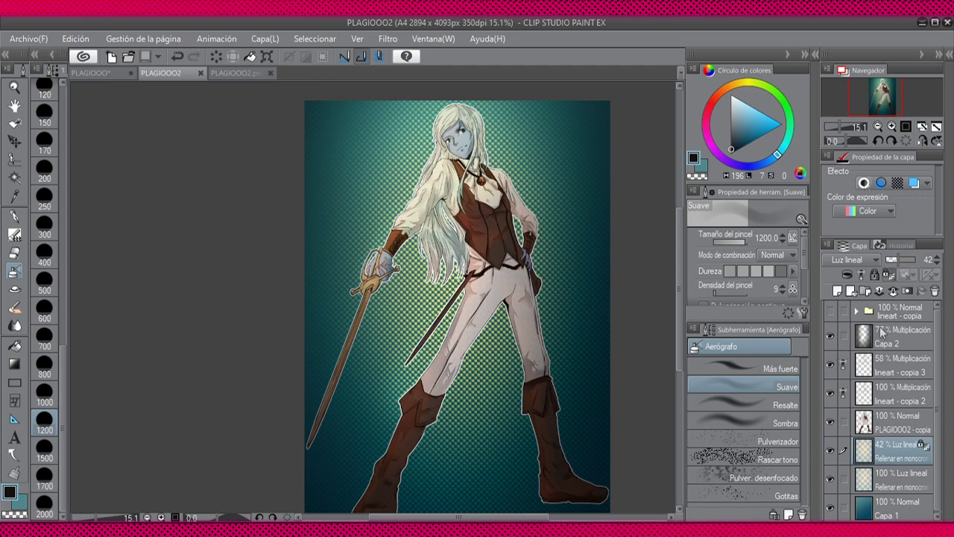
key("ctrl+minus")
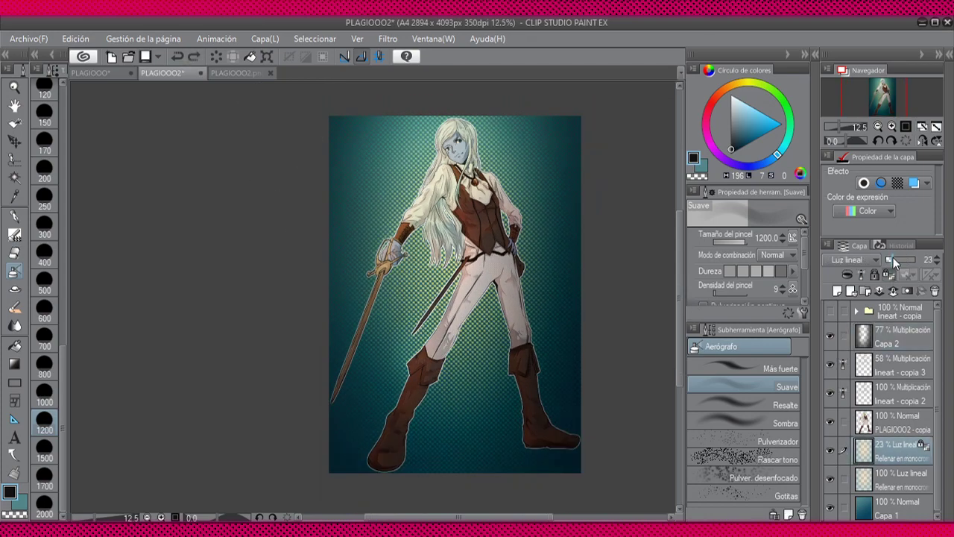
Step: Add a new top layer and cover the whole canvas with a filled light-blue rectangle at 12% opacity
key("ctrl+plus")
key("ctrl+shift+n")
key("u")
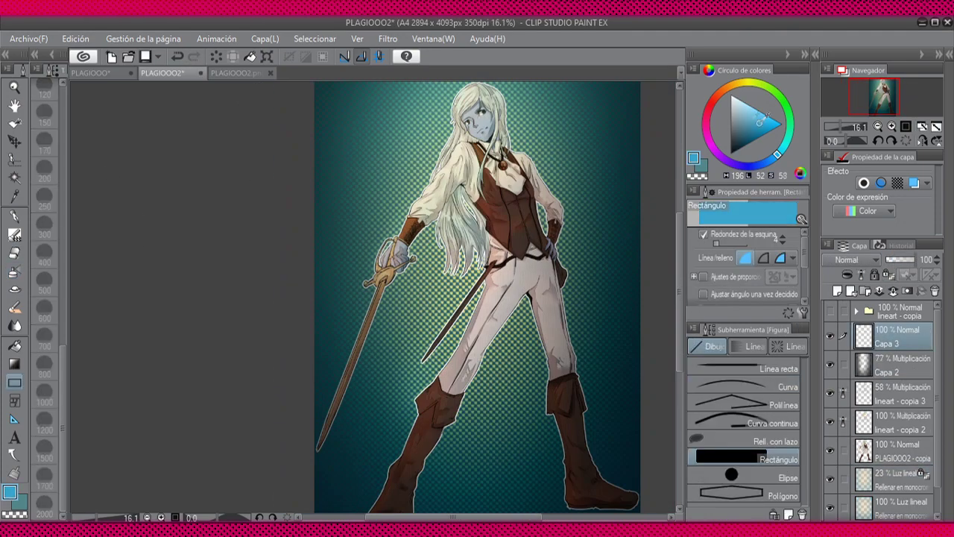
key("ctrl+minus")
left_click_drag(367, 86, 653, 491)
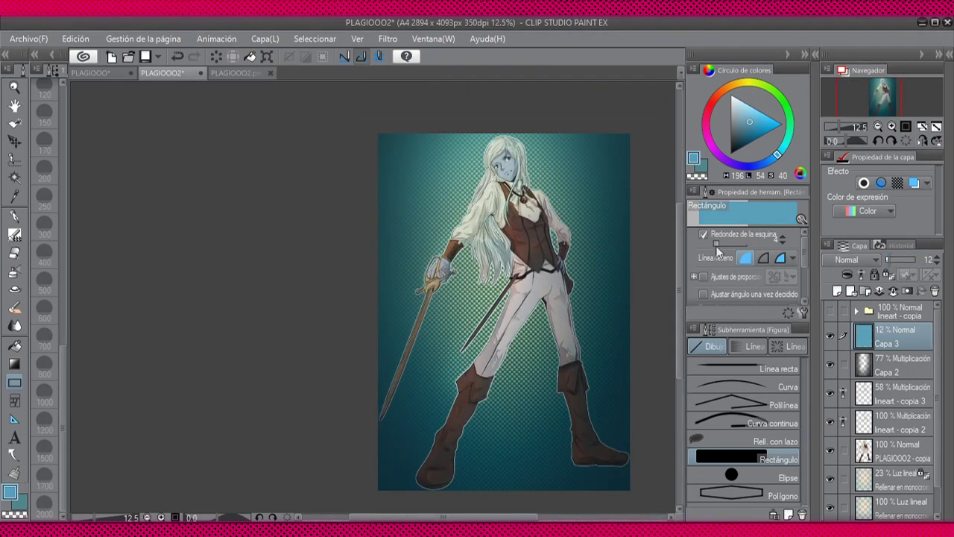
Step: Try blending modes such as Dividir on the light-blue Capa 3 layer, and duplicate the layer
key("ctrl+plus")
scroll(861, 258, "down", 7)
scroll(859, 258, "down", 7)
scroll(860, 258, "down", 6)
scroll(509, 253, "up", 3)
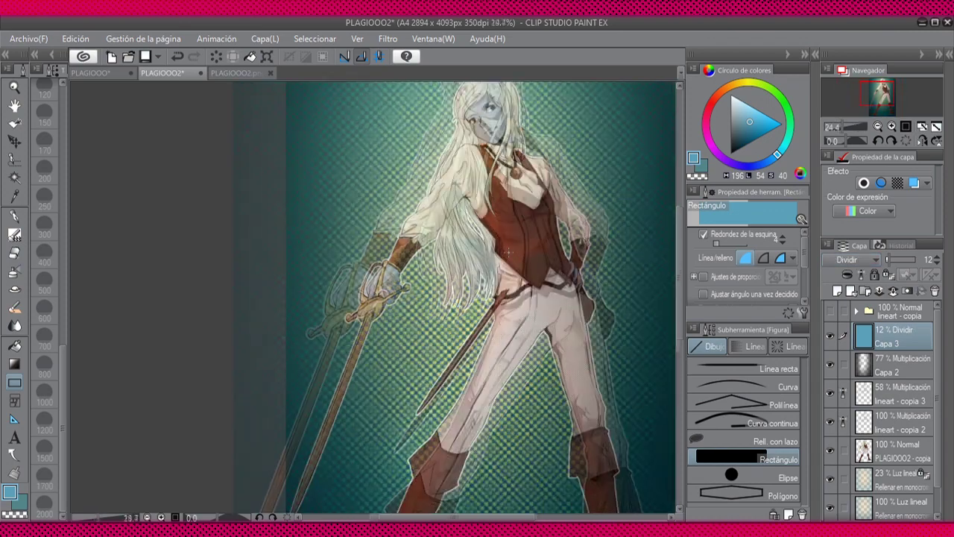
scroll(508, 253, "down", 3)
key("ctrl+c")
key("ctrl+v")
Step: Place a layer beneath PLAGIOOO2 - copia, cover it with a dark filled rectangle in Multiplicación mode and adjust its opacity
scroll(887, 372, "up", 1)
left_click_drag(897, 342, 894, 446)
left_click(731, 137)
left_click_drag(340, 102, 652, 510)
left_click(899, 261)
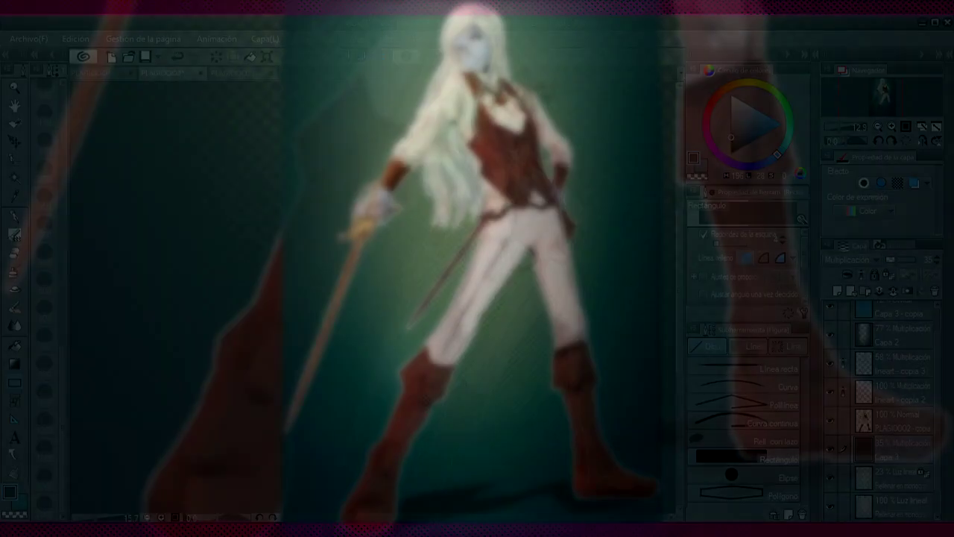